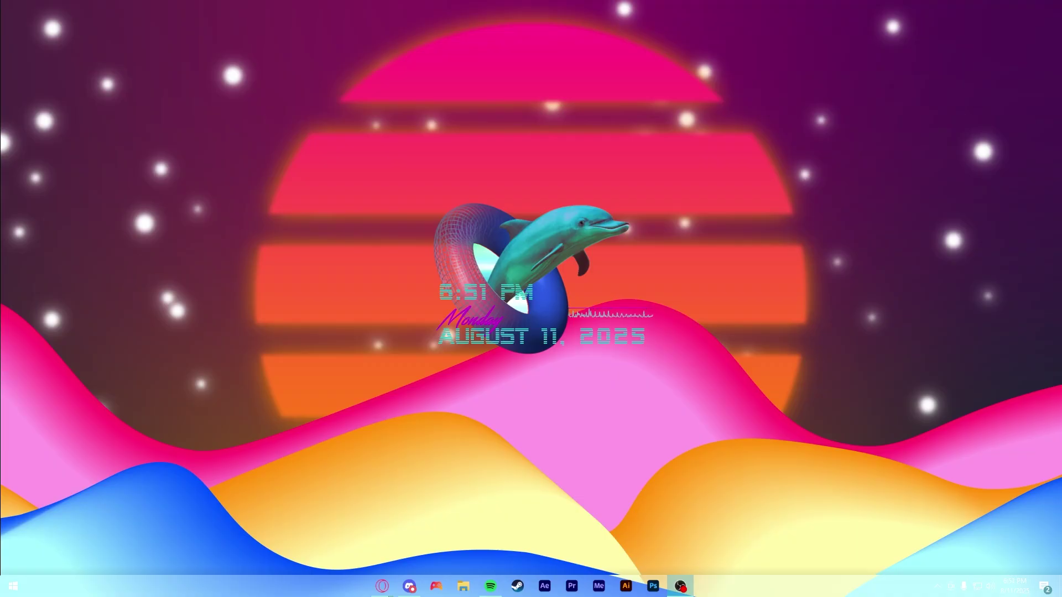
- Switch from the desktop to the browser showing the ERR - ELDEN RING Reforged Nexus page
{"action": "key", "text": "alt+Tab"}
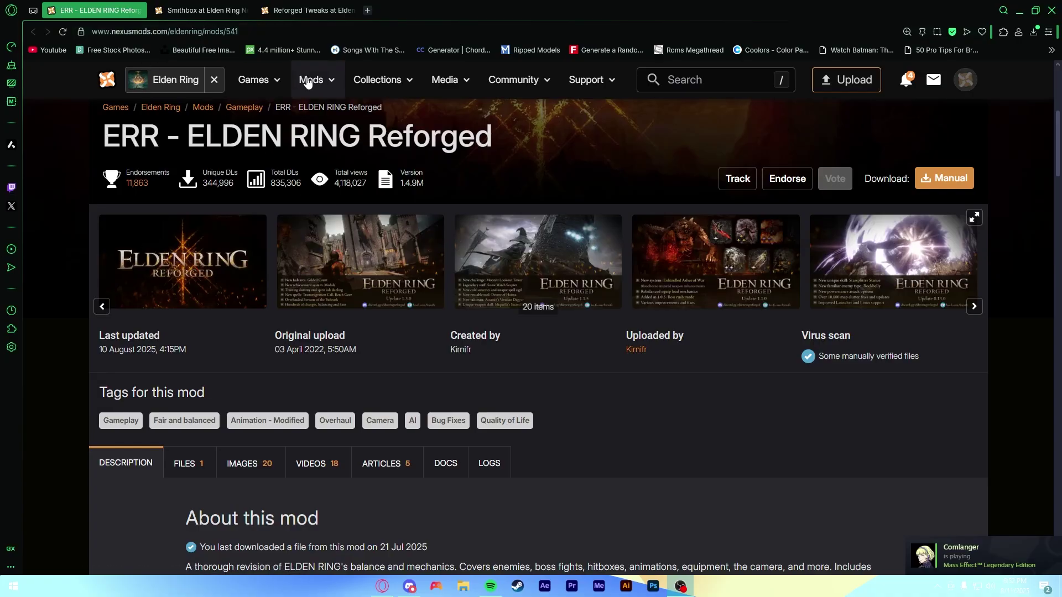
- Review the Smithbox and Reforged Tweaks Nexus pages, return to ERR, then switch to Discord
{"action": "left_click", "coordinate": [215, 11]}
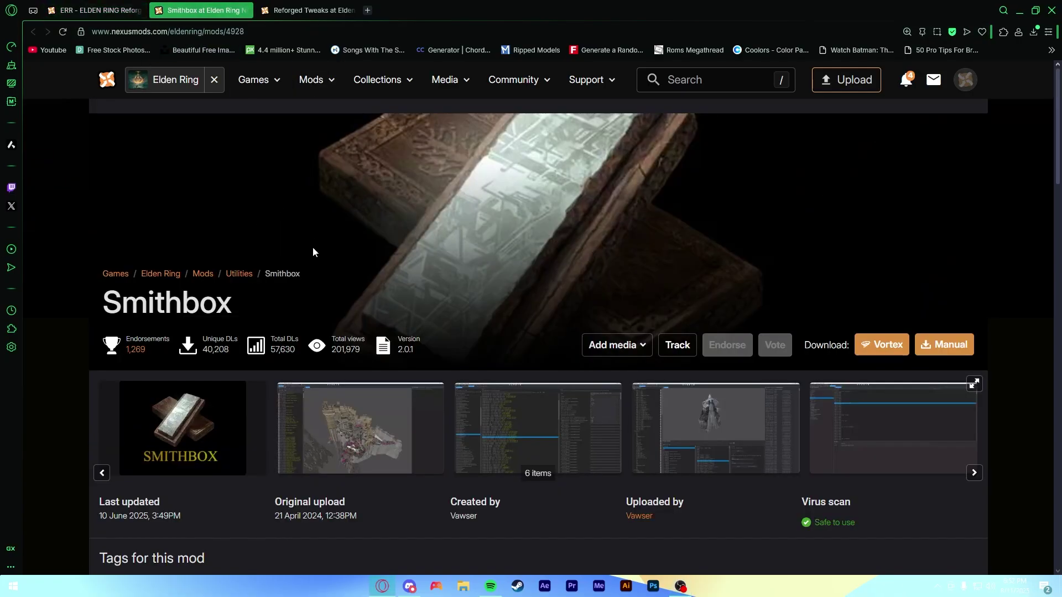
{"action": "scroll", "coordinate": [287, 419], "scroll_direction": "down", "scroll_amount": 4}
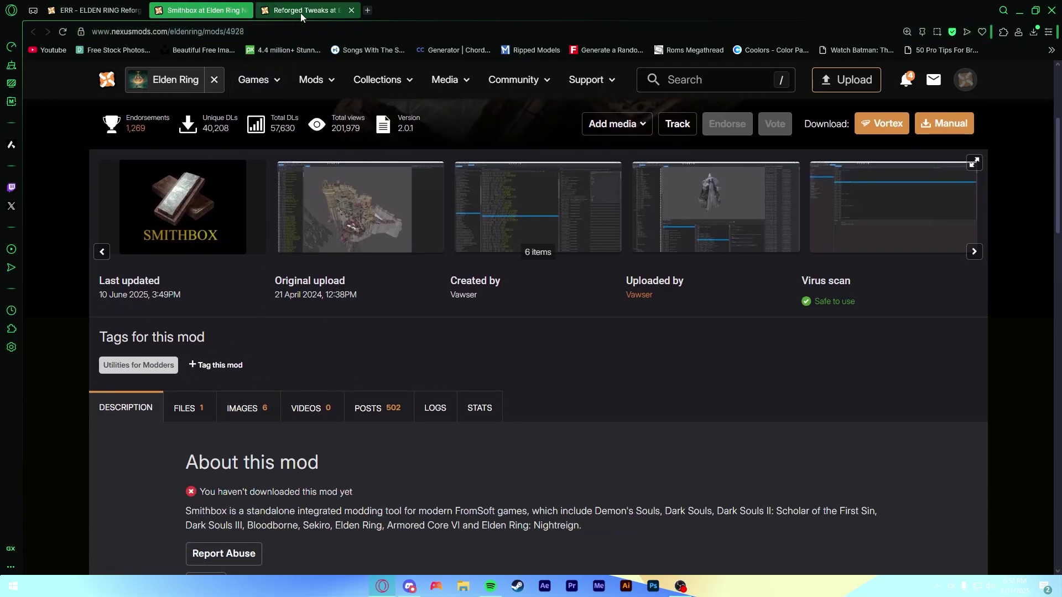
{"action": "left_click", "coordinate": [272, 5]}
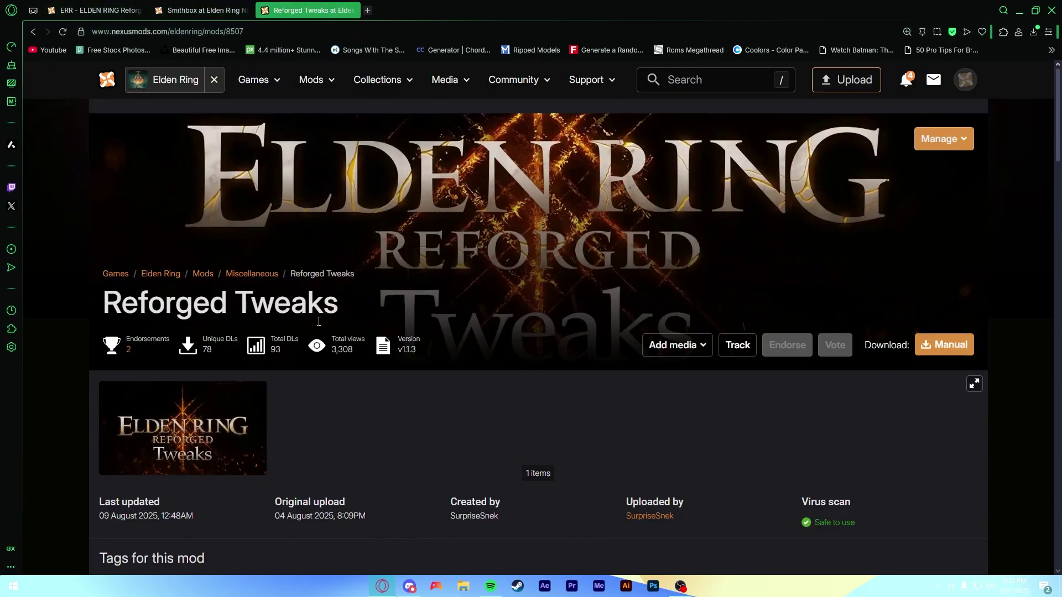
{"action": "left_click_drag", "start_coordinate": [341, 305], "coordinate": [138, 307]}
{"action": "left_click", "coordinate": [91, 10]}
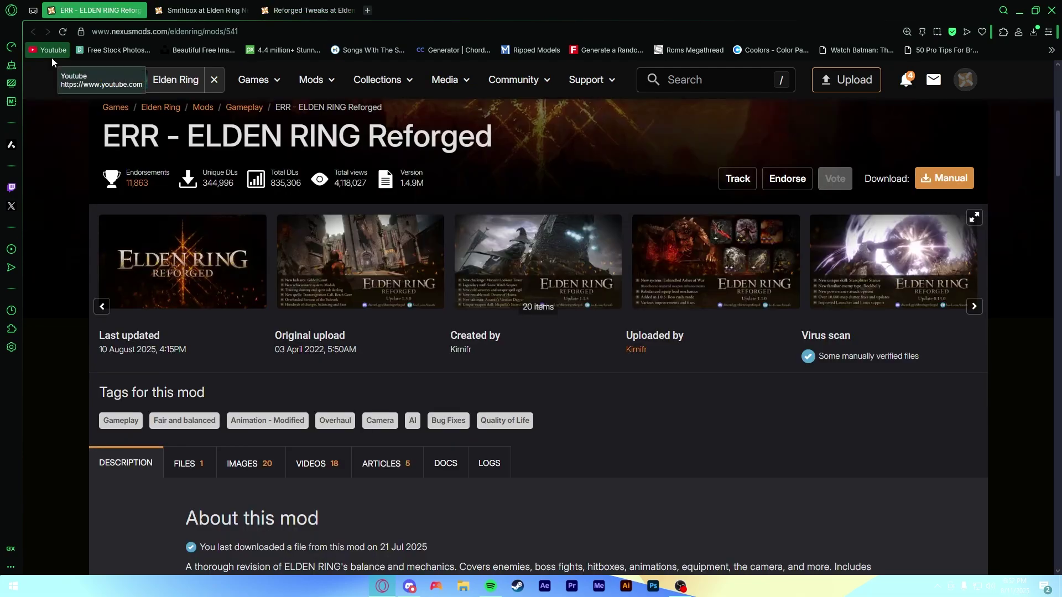
{"action": "left_click", "coordinate": [414, 589]}
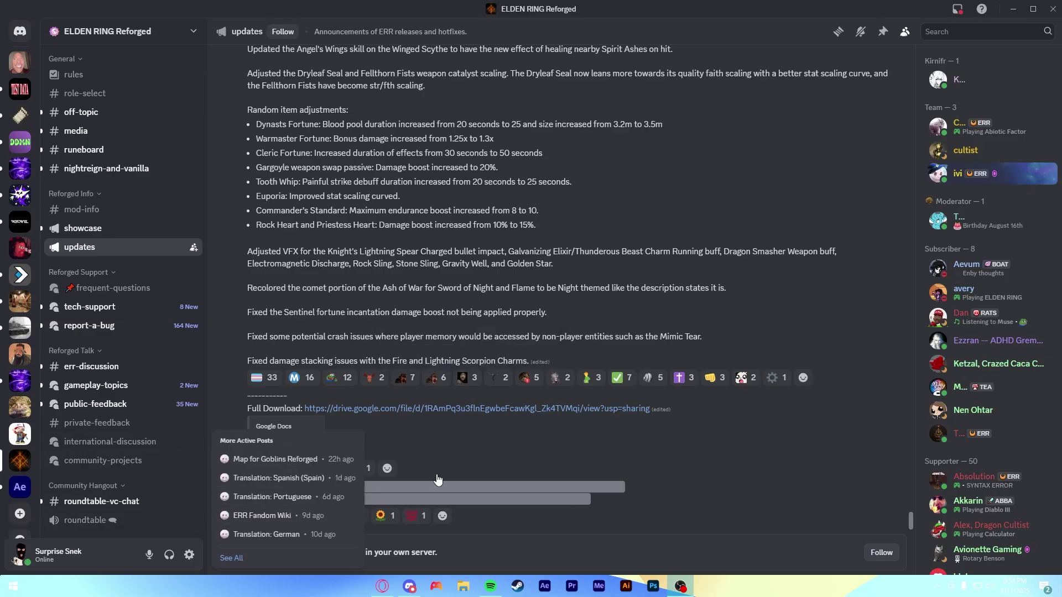
- Open the pinned mega.nz installer link in the Map for Goblins Reforged community-projects thread
{"action": "left_click", "coordinate": [127, 466]}
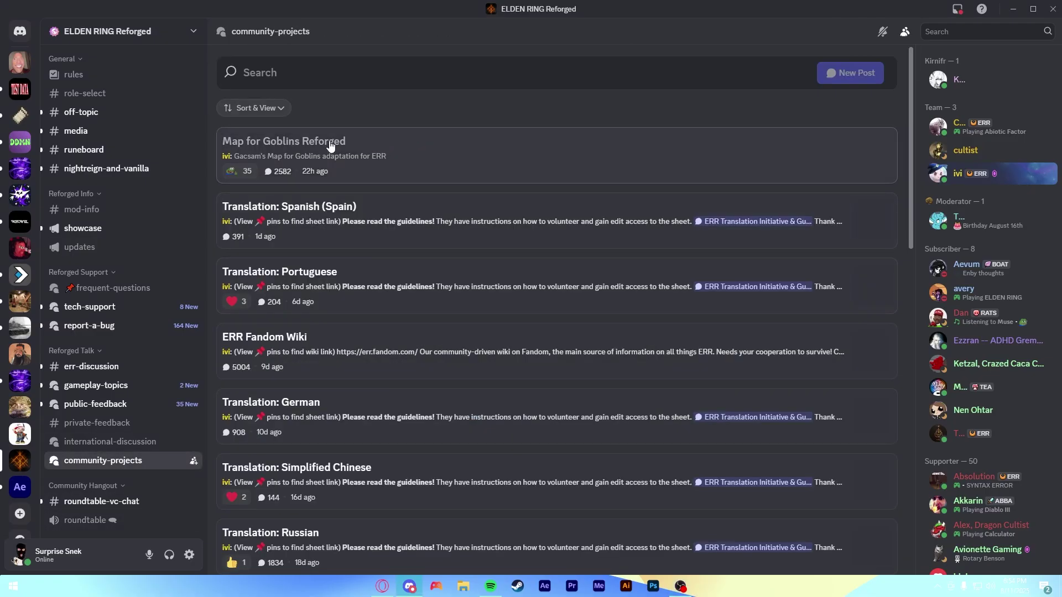
{"action": "left_click", "coordinate": [316, 145]}
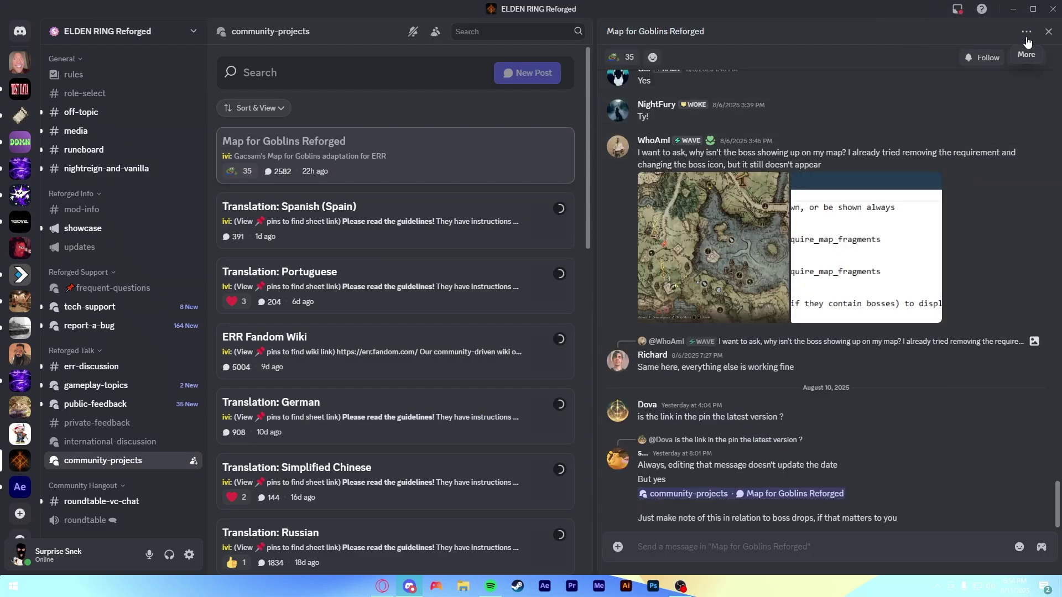
{"action": "left_click", "coordinate": [1026, 32]}
{"action": "left_click", "coordinate": [950, 174]}
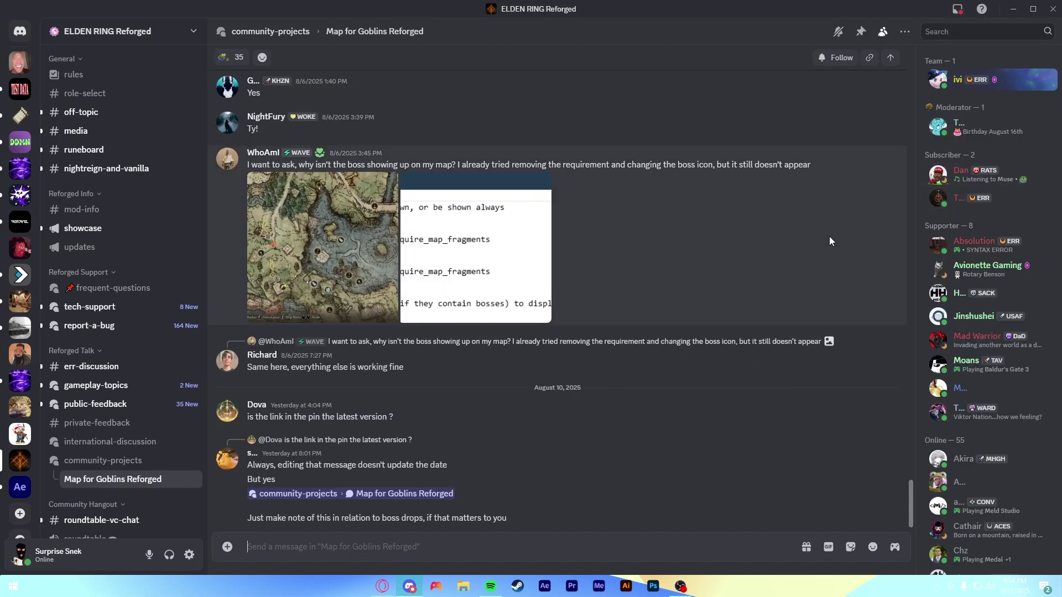
{"action": "left_click", "coordinate": [861, 32]}
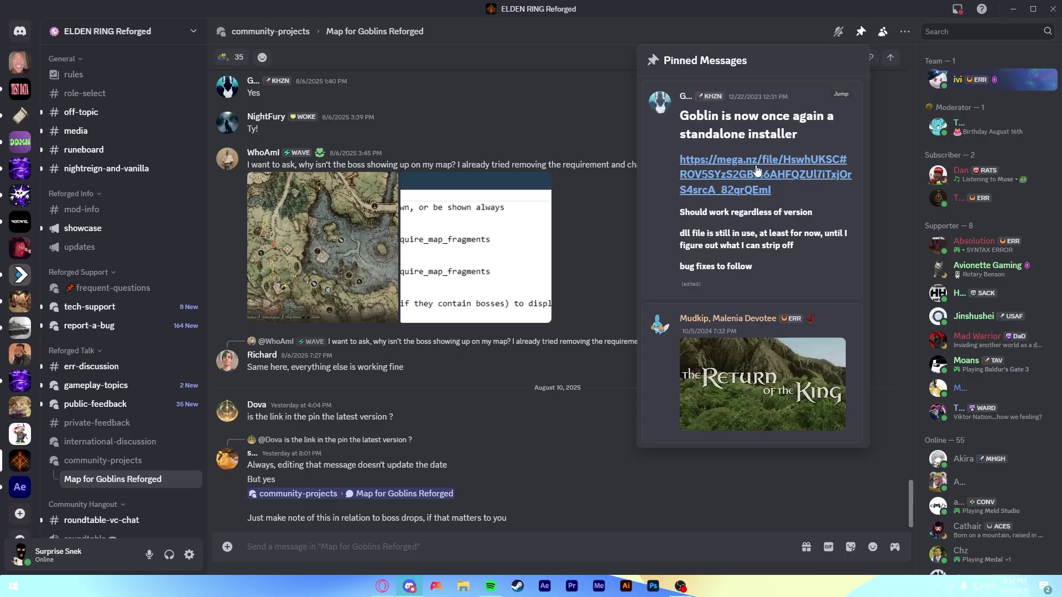
{"action": "left_click", "coordinate": [735, 171]}
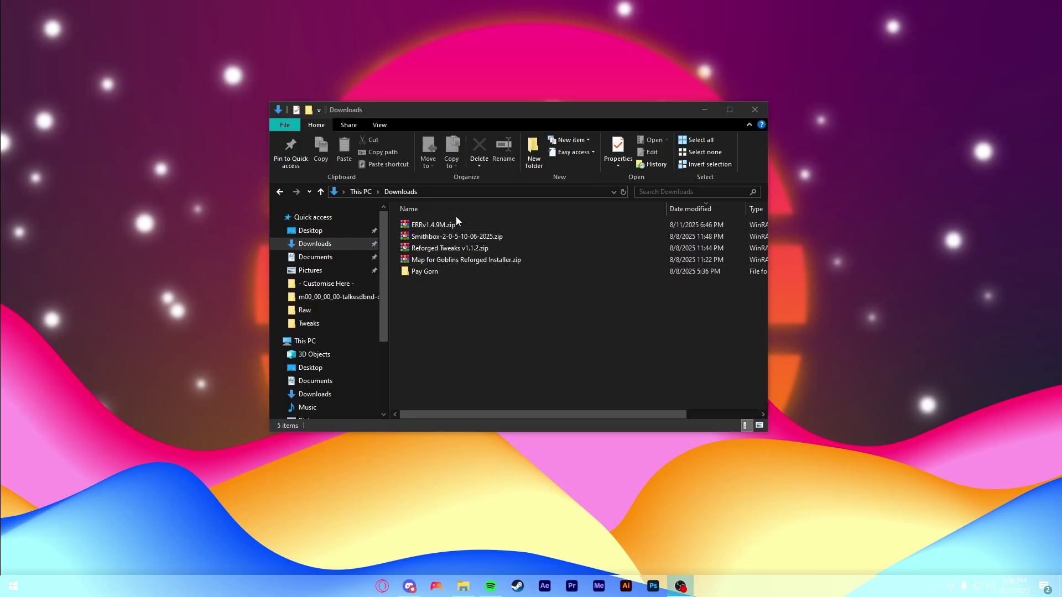
- Open ERRv1.4.9M.zip in WinRAR and show the Fat Rabbit (G:) drive in a second Explorer window
{"action": "double_click", "coordinate": [455, 228]}
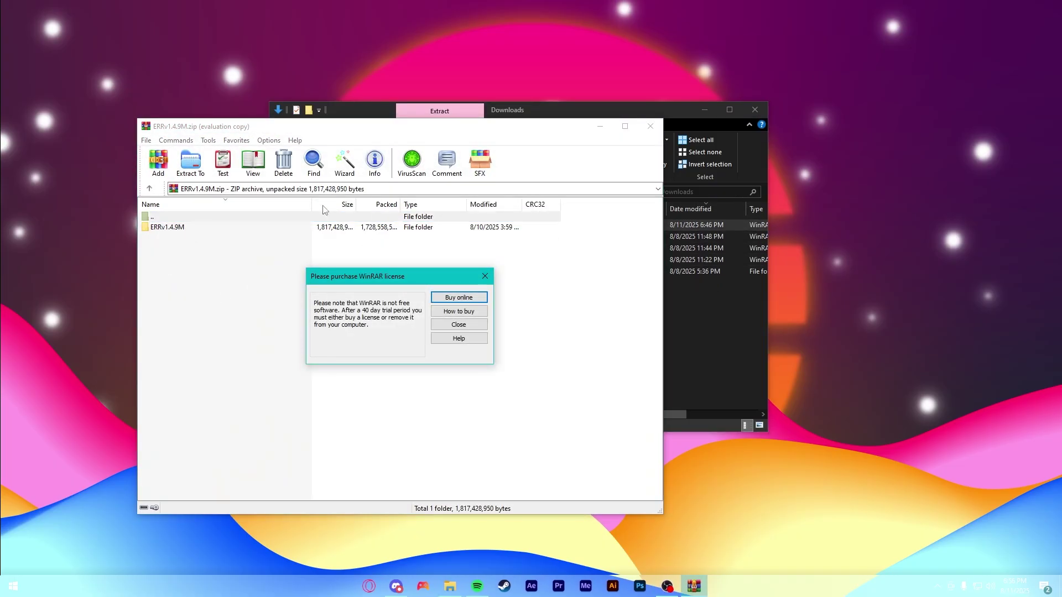
{"action": "left_click", "coordinate": [459, 324]}
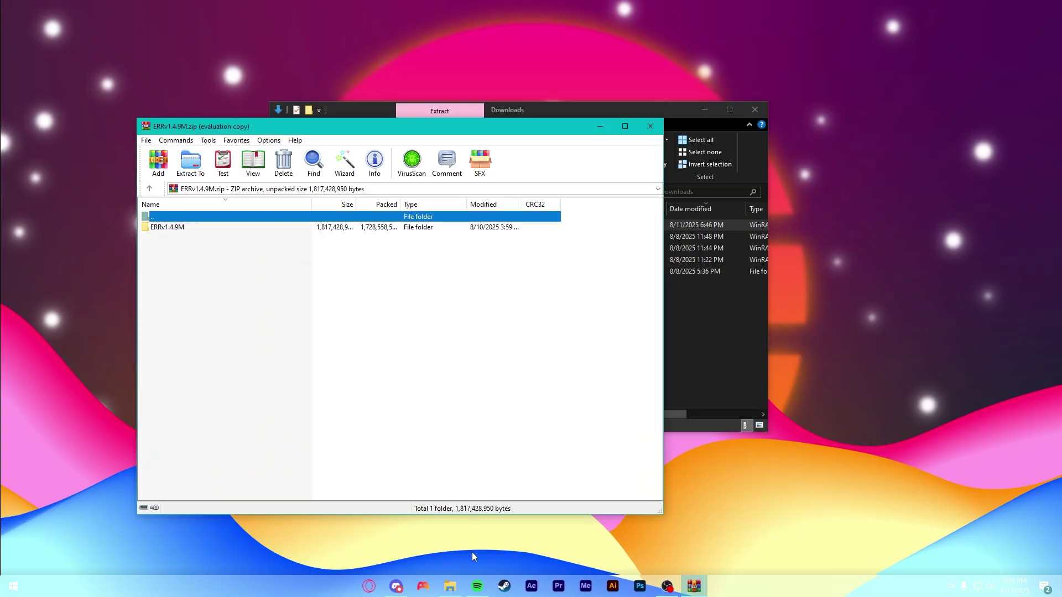
{"action": "right_click", "coordinate": [451, 586]}
{"action": "left_click", "coordinate": [442, 528]}
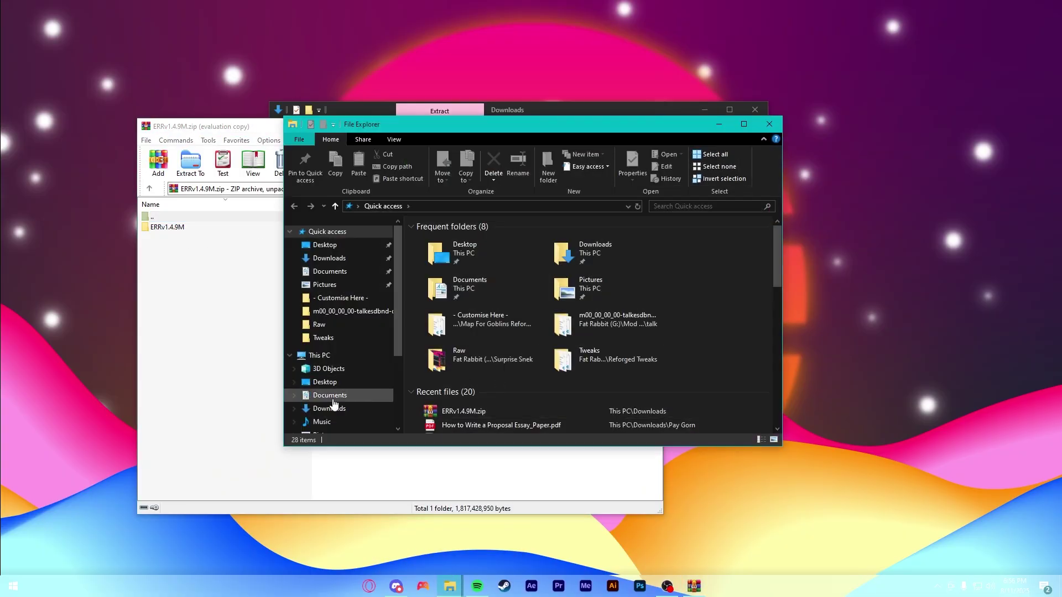
{"action": "scroll", "coordinate": [344, 414], "scroll_direction": "down", "scroll_amount": 2}
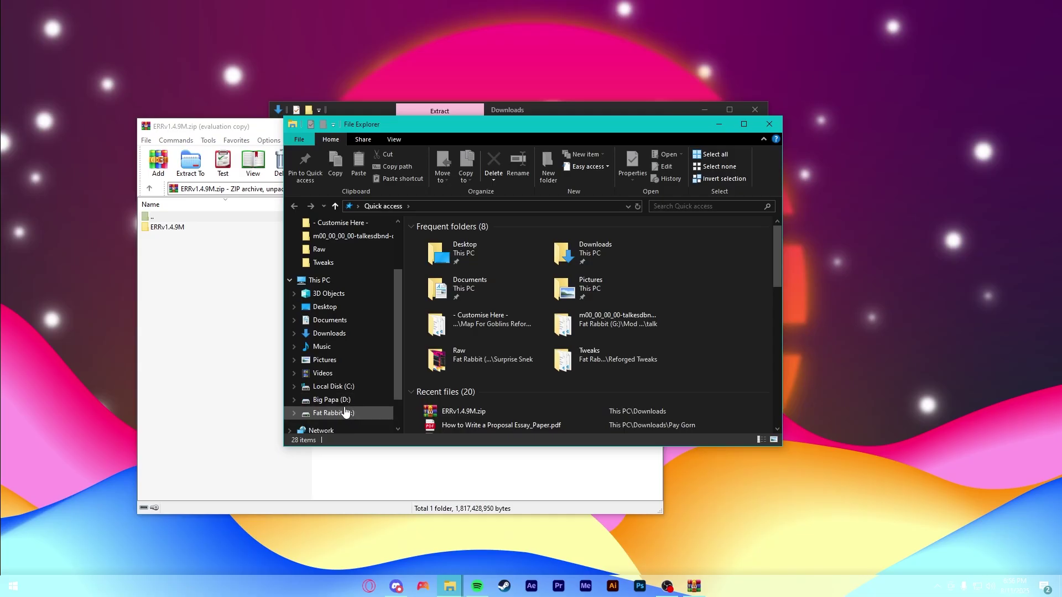
{"action": "left_click", "coordinate": [345, 404]}
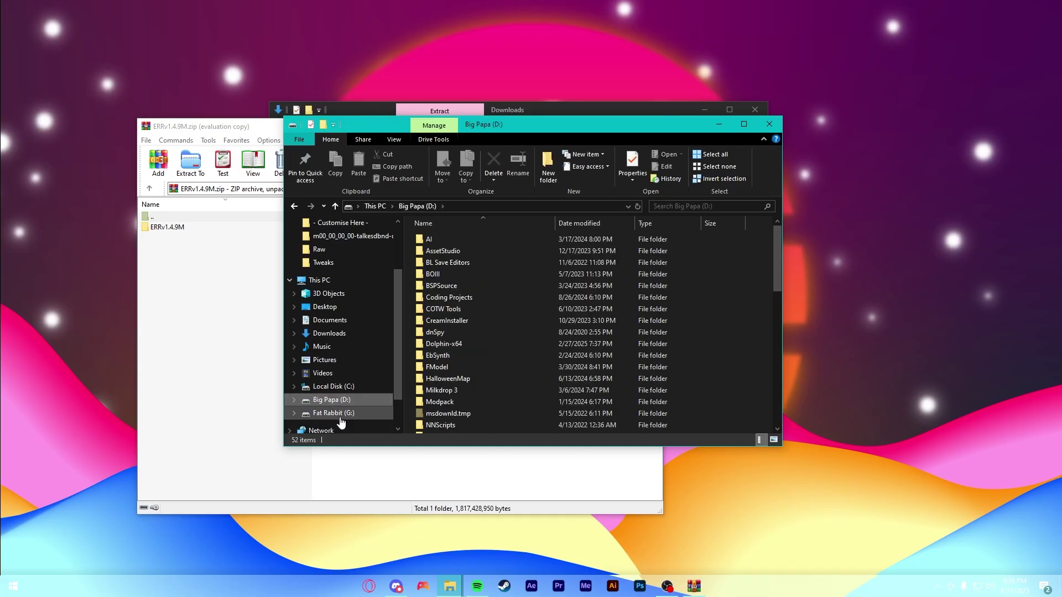
{"action": "left_click", "coordinate": [337, 413]}
- Create a new folder on G: and rename it from Reforged to 'Elden Ring Modded'
{"action": "right_click", "coordinate": [475, 377]}
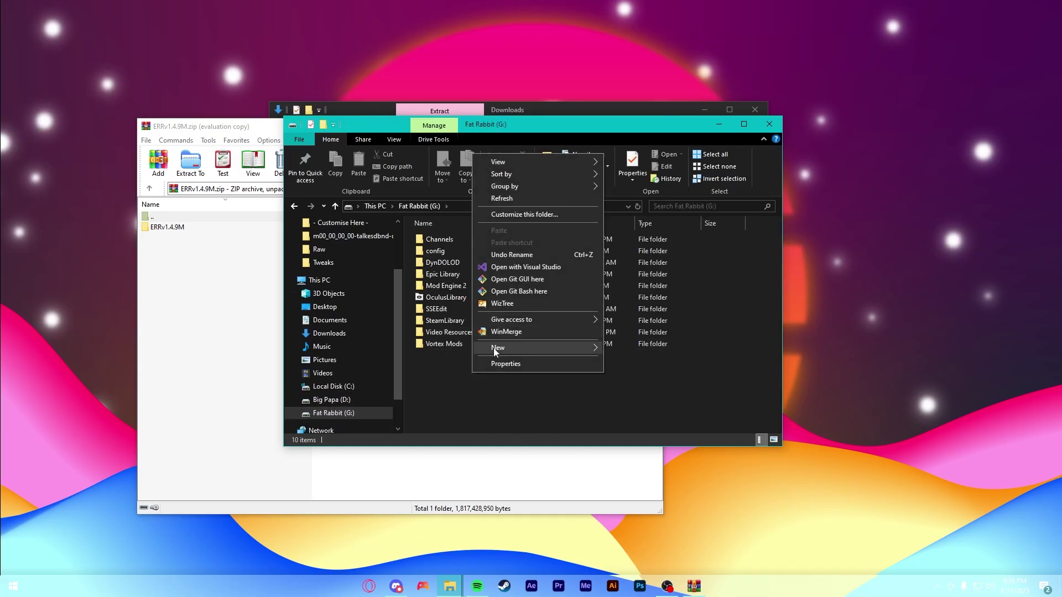
{"action": "mouse_move", "coordinate": [552, 348]}
{"action": "left_click", "coordinate": [629, 349]}
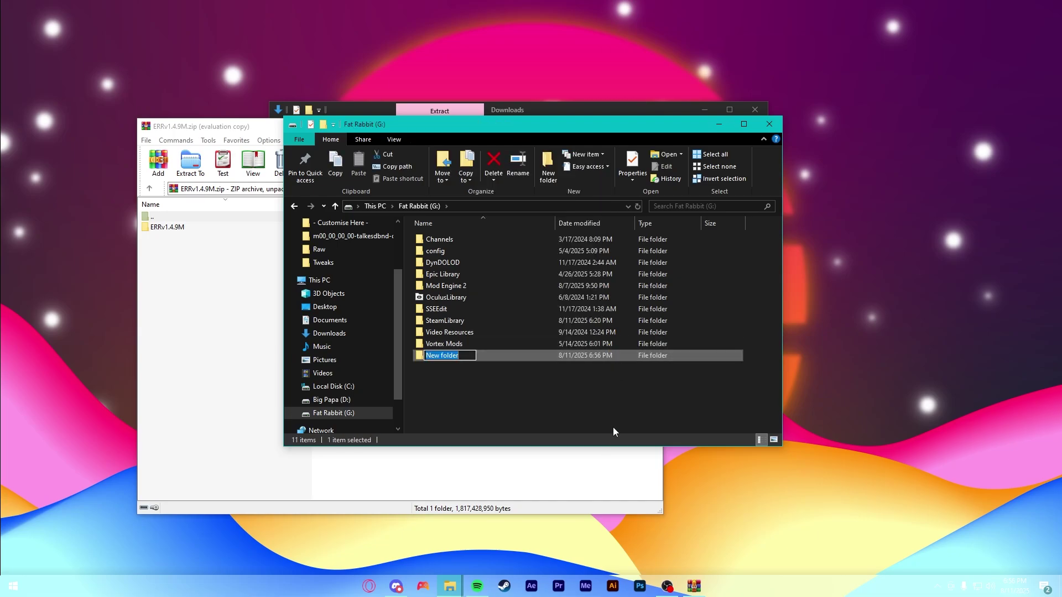
{"action": "type", "text": "Reforged"}
{"action": "key", "text": "Return"}
{"action": "key", "text": "Return"}
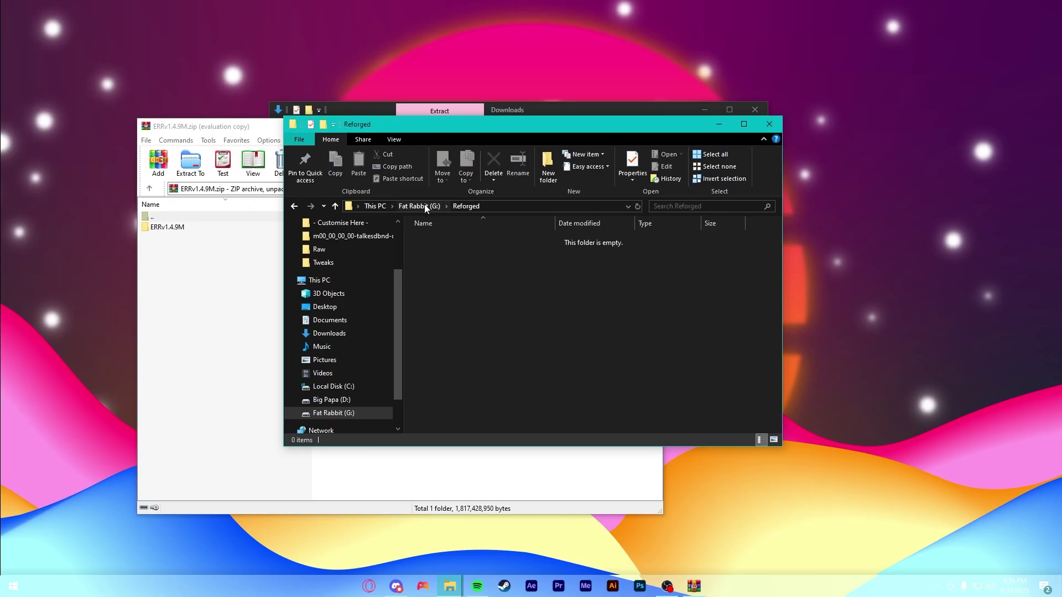
{"action": "left_click", "coordinate": [423, 206]}
{"action": "left_click", "coordinate": [437, 311]}
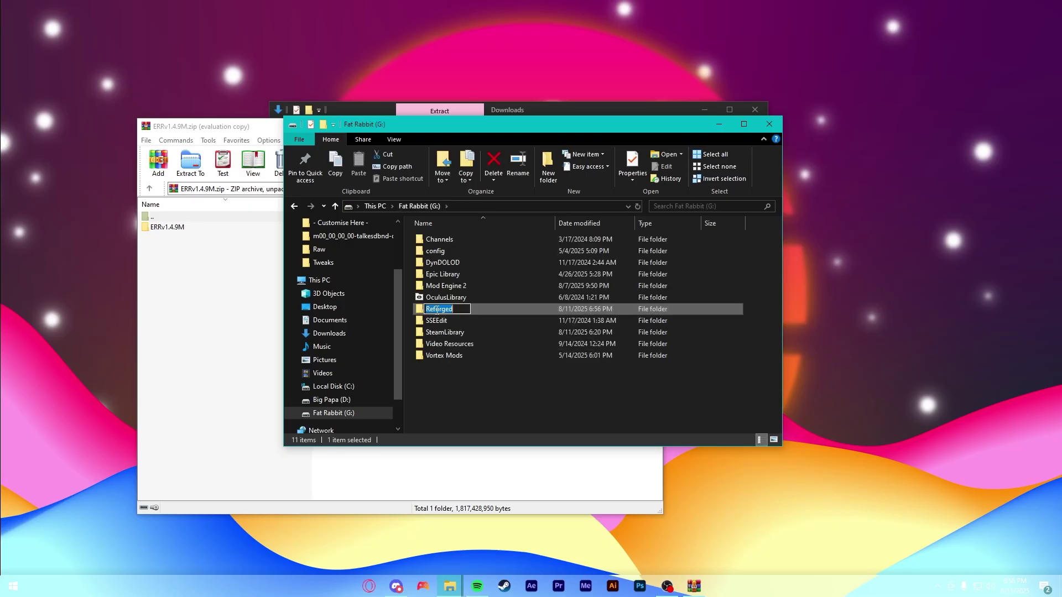
{"action": "type", "text": "Elden Ring Modded"}
- Extract the ERRv1.4.9M folder from WinRAR into Elden Ring Modded and check its 14 items
{"action": "key", "text": "Return"}
{"action": "key", "text": "Return"}
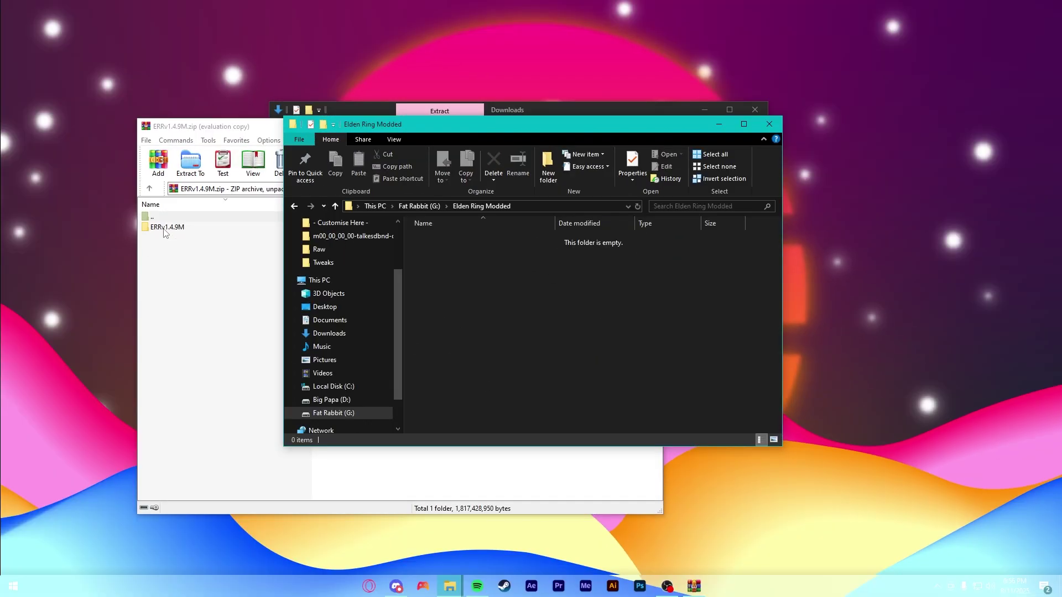
{"action": "left_click_drag", "start_coordinate": [165, 228], "coordinate": [735, 297]}
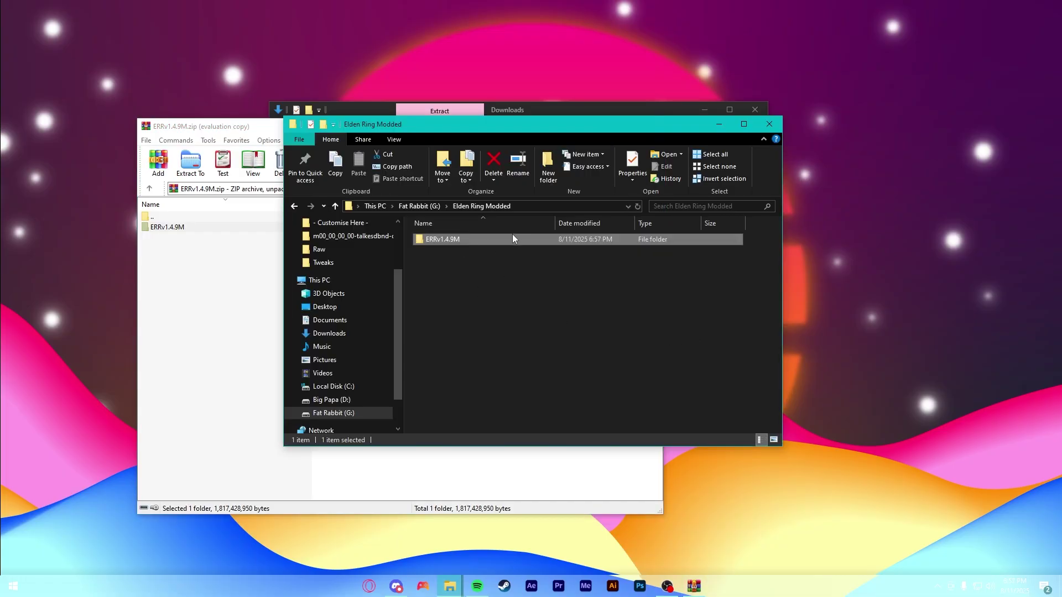
{"action": "double_click", "coordinate": [441, 241]}
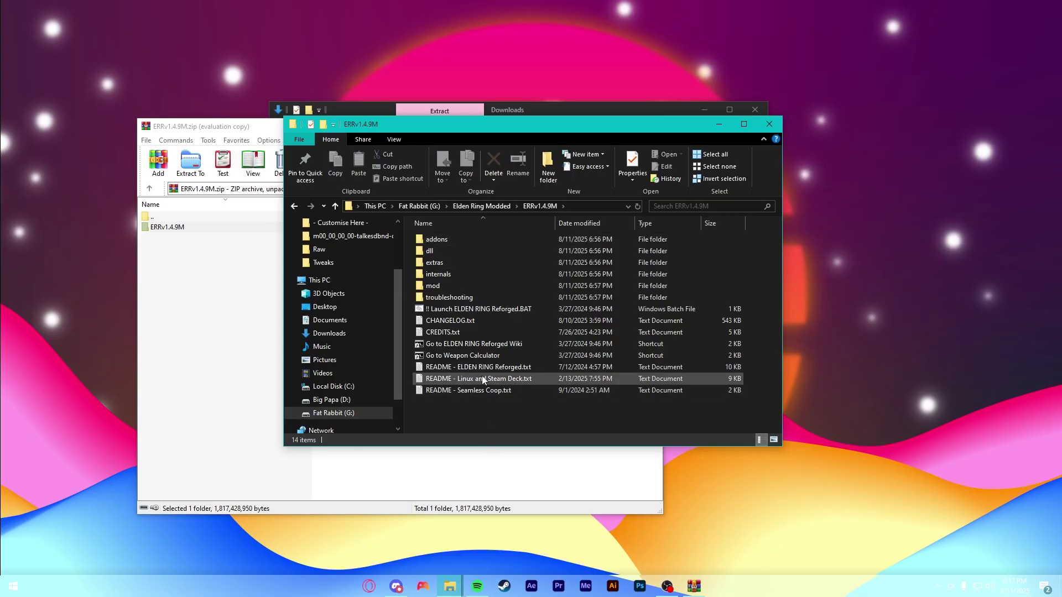
{"action": "mouse_move", "coordinate": [454, 420]}
{"action": "left_mouse_down"}
{"action": "mouse_move", "coordinate": [473, 224]}
{"action": "mouse_move", "coordinate": [455, 405]}
{"action": "left_mouse_up"}
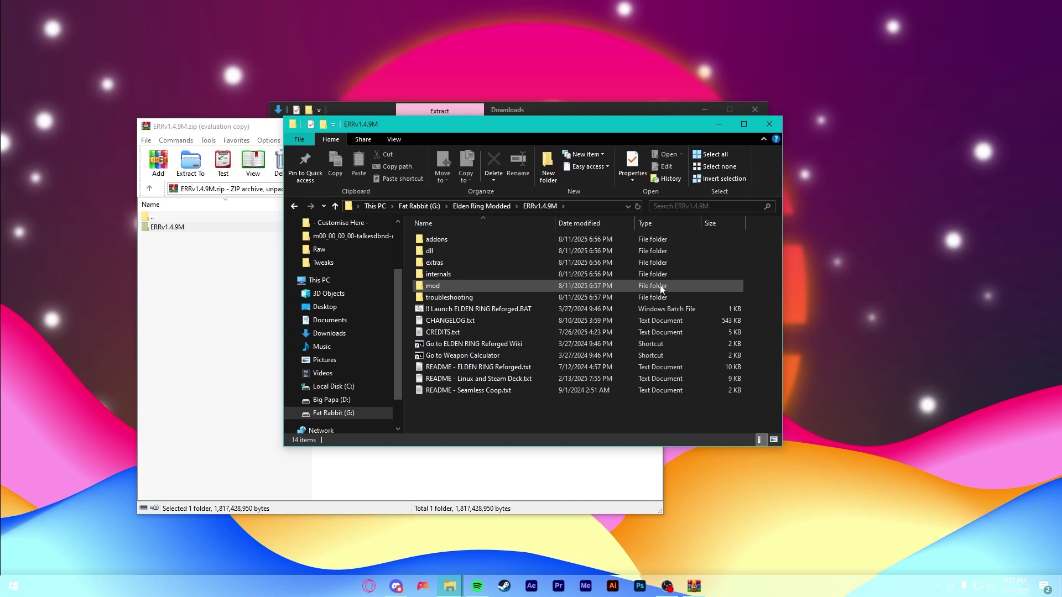
- Rename the extracted ERRv1.4.9M folder to 'Reforged' and open it
{"action": "key", "text": "alt+Up"}
{"action": "key", "text": "F2"}
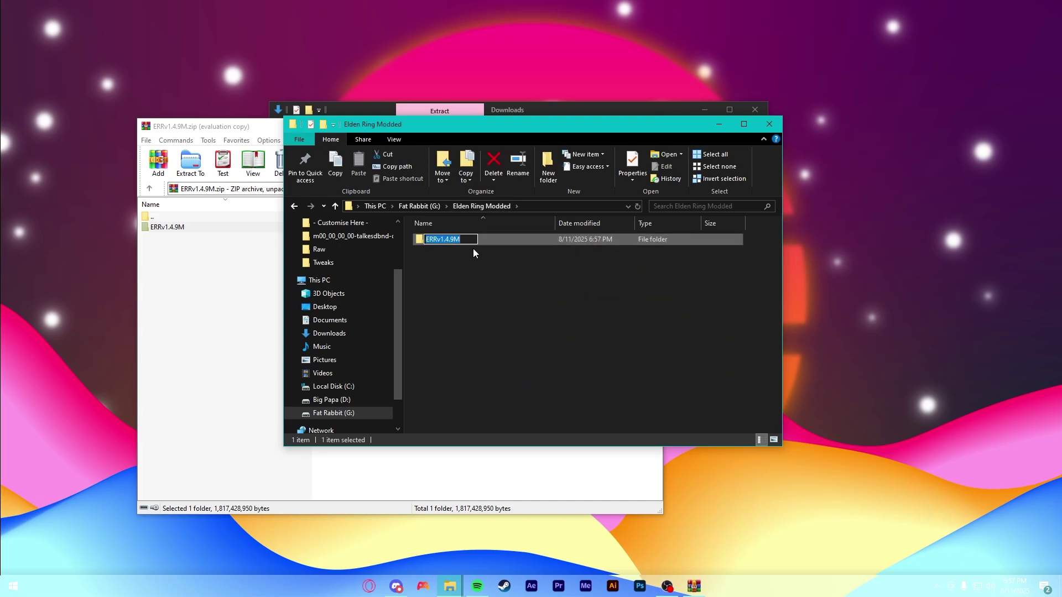
{"action": "type", "text": "Reforged"}
{"action": "key", "text": "Return"}
{"action": "key", "text": "Return"}
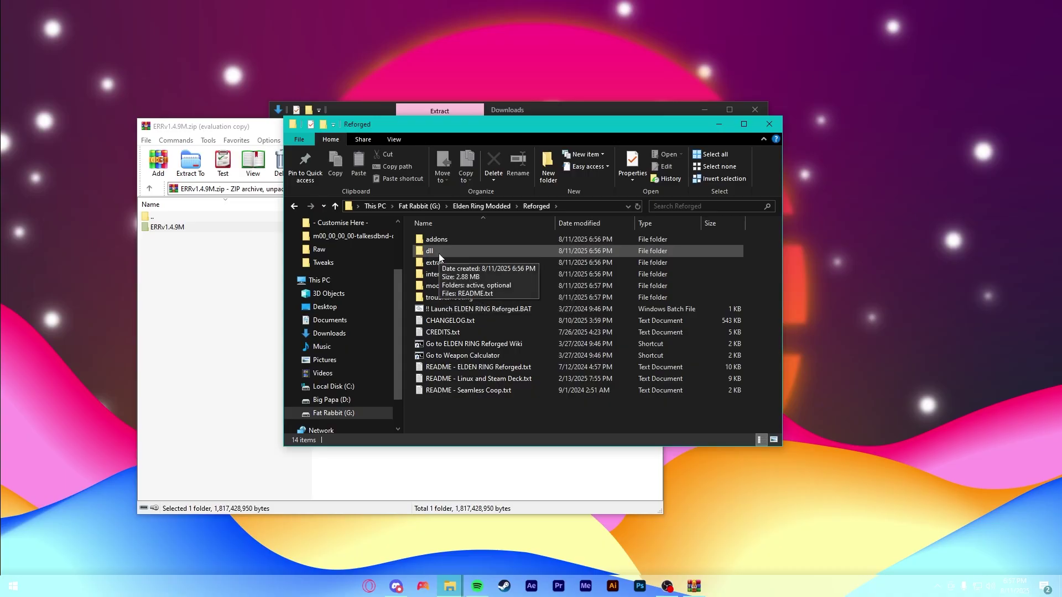
- Open Reforged's dll folder, then its optional subfolder
{"action": "left_click", "coordinate": [440, 253]}
{"action": "double_click", "coordinate": [457, 250]}
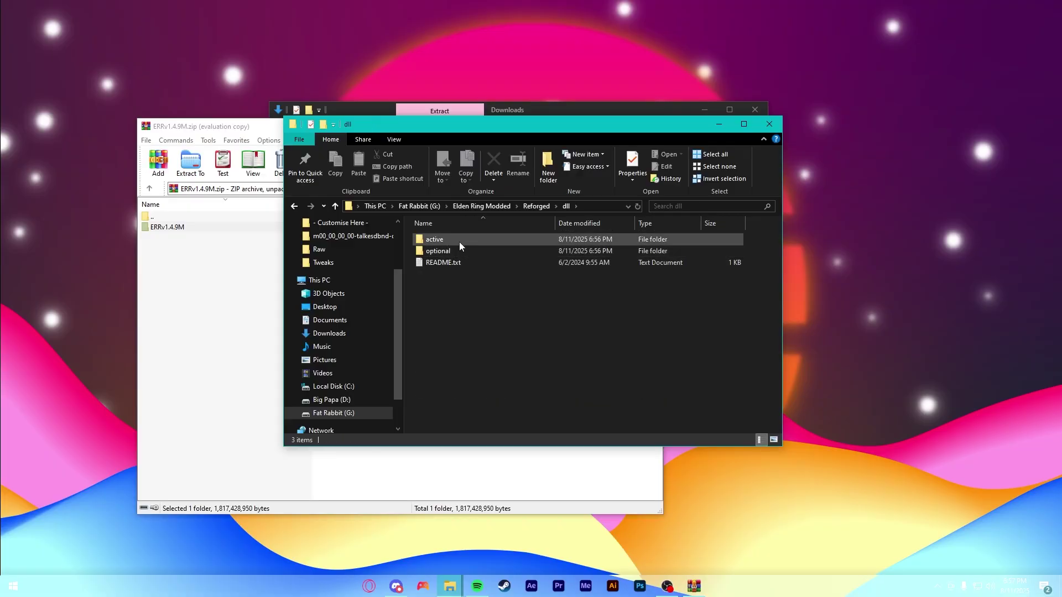
{"action": "double_click", "coordinate": [442, 250]}
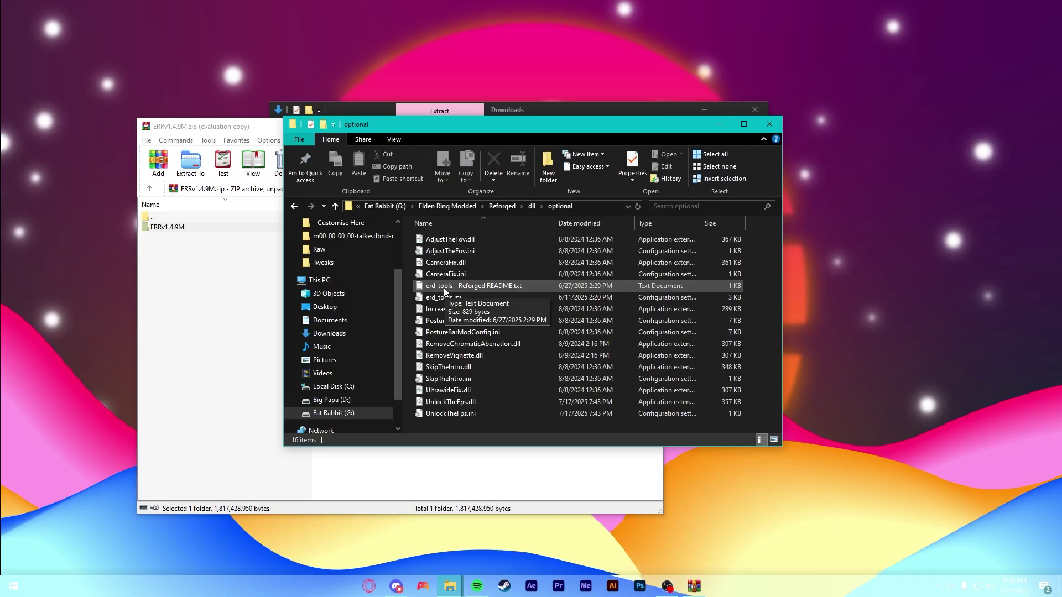
- Close the browser, open the erd_tools - Reforged README, and copy its GitHub releases link
{"action": "left_click", "coordinate": [367, 587]}
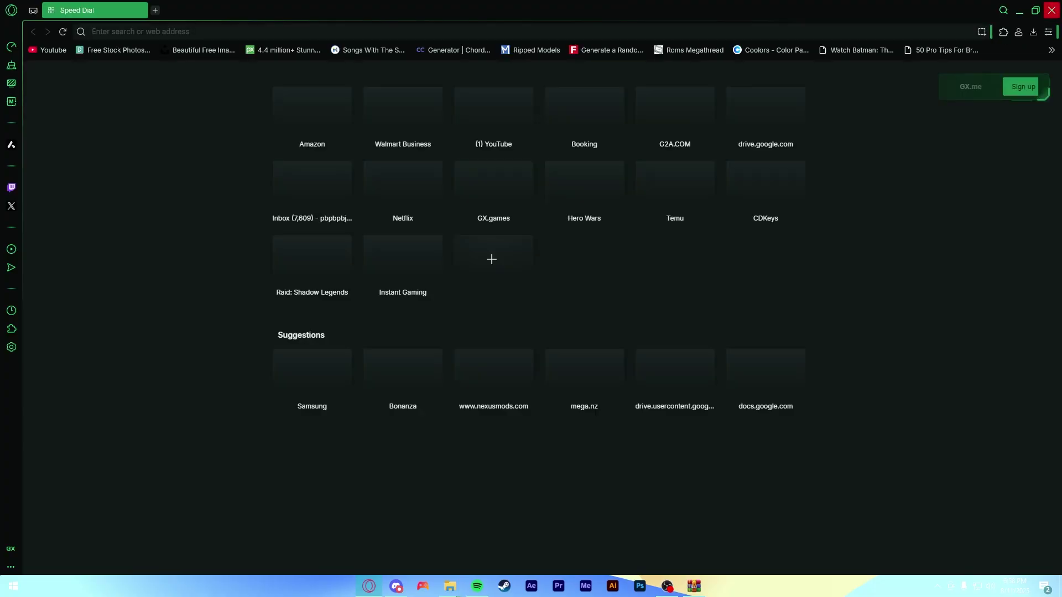
{"action": "left_click", "coordinate": [1052, 9]}
{"action": "double_click", "coordinate": [459, 286]}
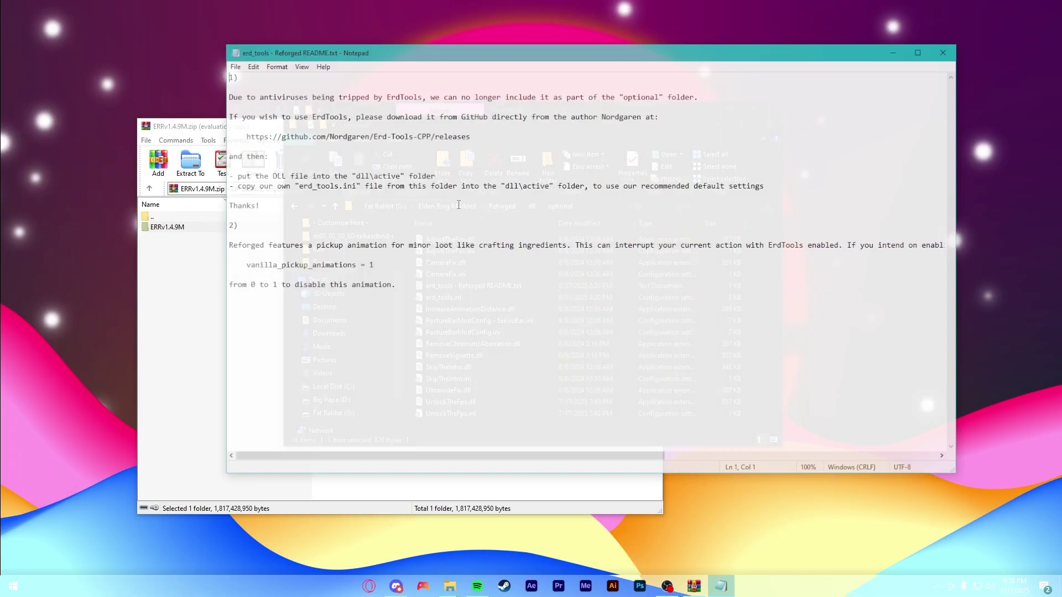
{"action": "left_click_drag", "start_coordinate": [470, 136], "coordinate": [242, 135]}
{"action": "key", "text": "ctrl+c"}
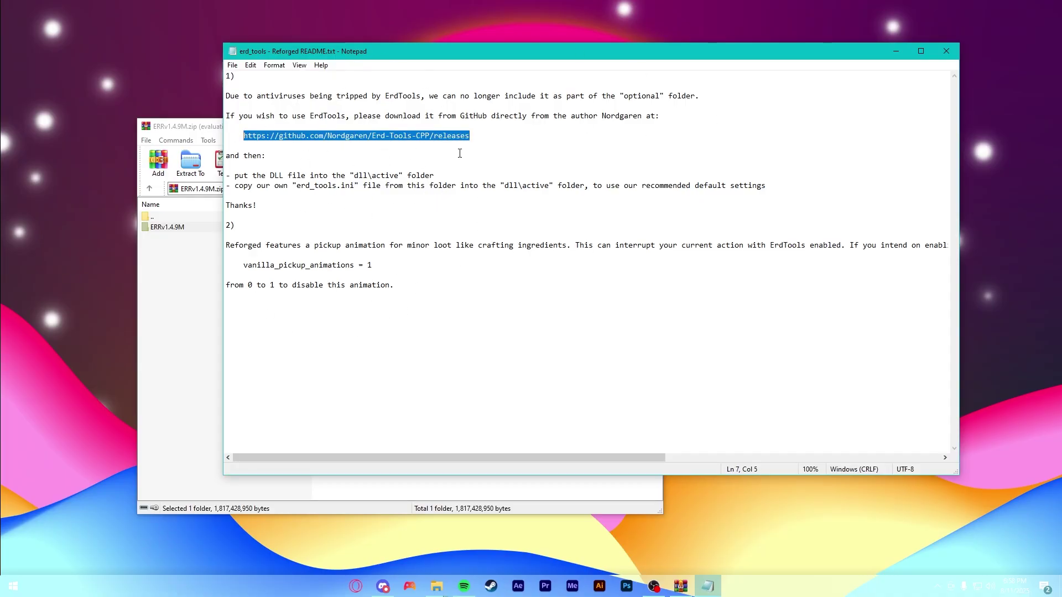
{"action": "left_click", "coordinate": [244, 136]}
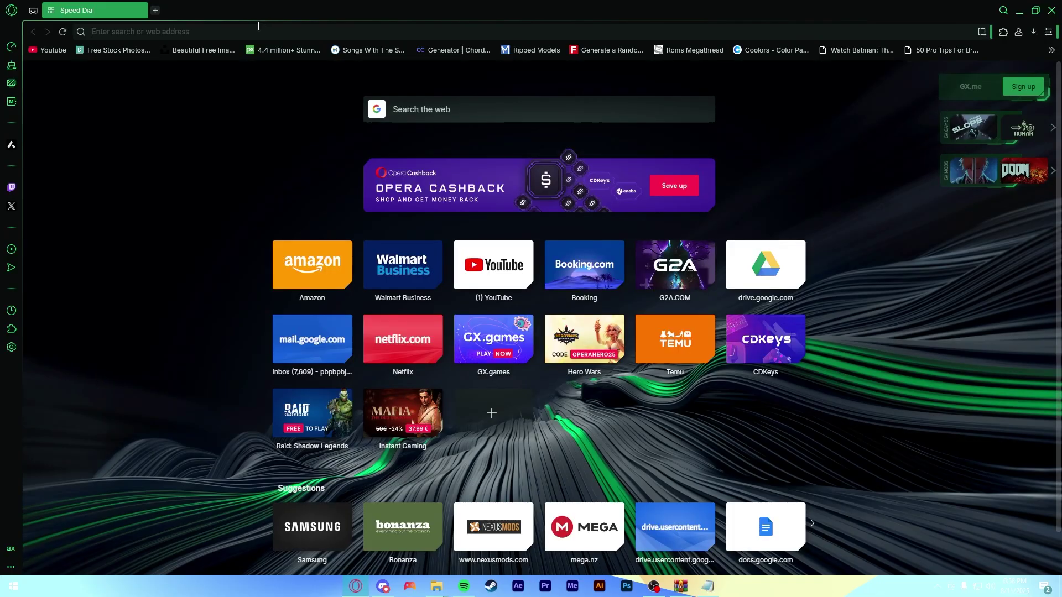
- Go to the Erd-Tools releases page, download Erd.Tools.1.4.0.7z, and inspect ErdTools.dll and erd_tools.ini in WinRAR
{"action": "key", "text": "ctrl+v"}
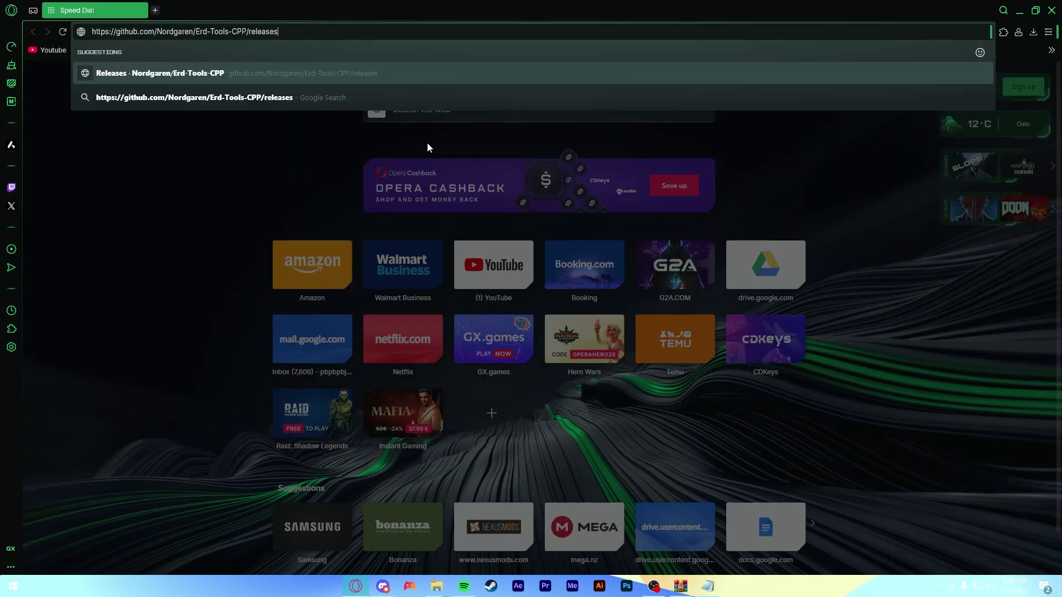
{"action": "key", "text": "Return"}
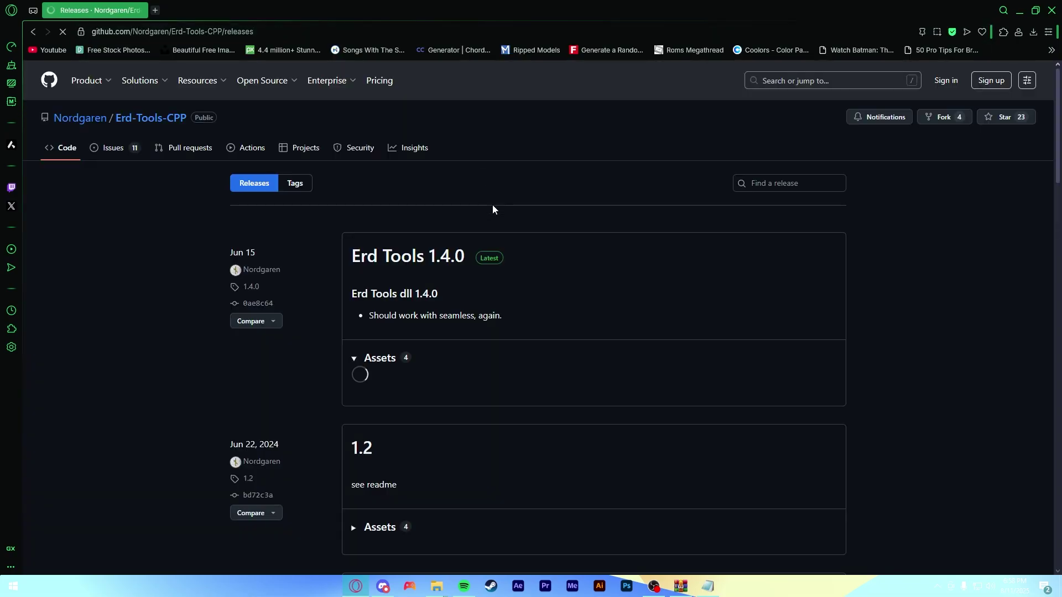
{"action": "left_click", "coordinate": [422, 387]}
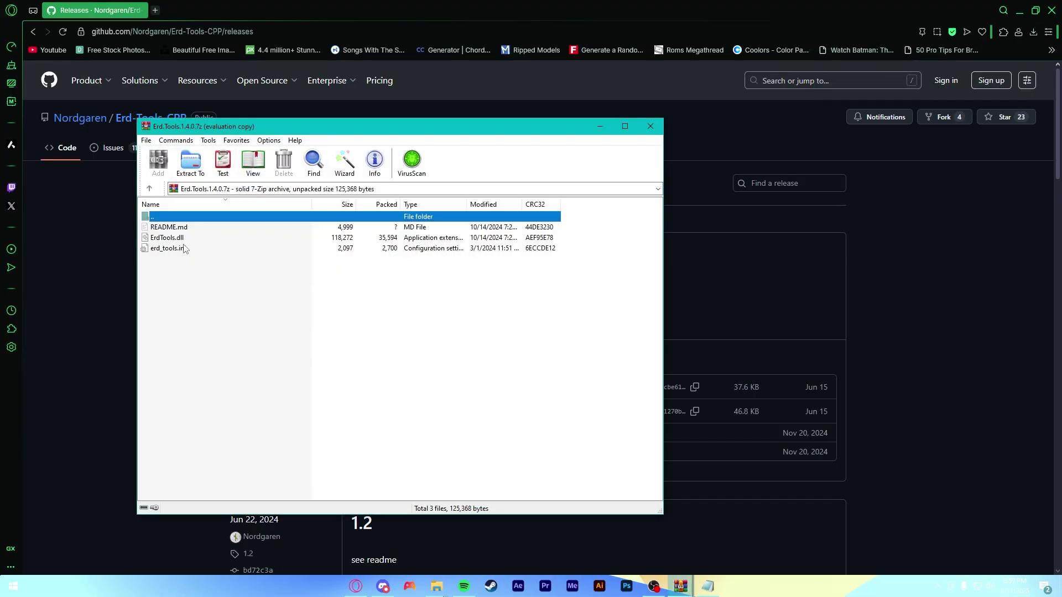
{"action": "left_click", "coordinate": [185, 249]}
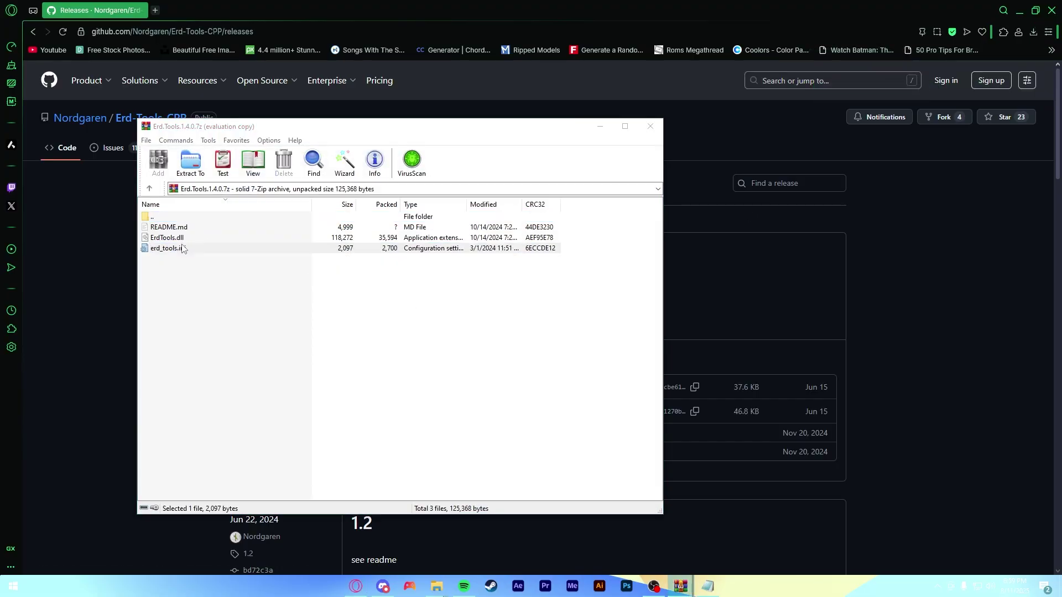
{"action": "left_click", "coordinate": [467, 319]}
{"action": "left_click", "coordinate": [182, 239]}
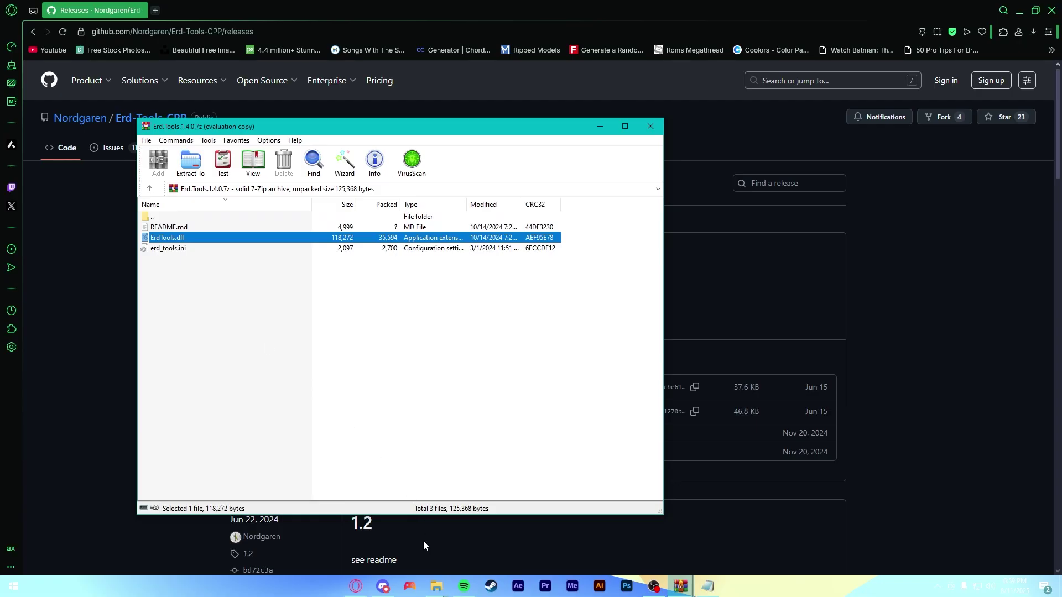
- Read through the erd_tools.ini settings, then close it
{"action": "mouse_move", "coordinate": [437, 588]}
{"action": "left_click", "coordinate": [469, 537]}
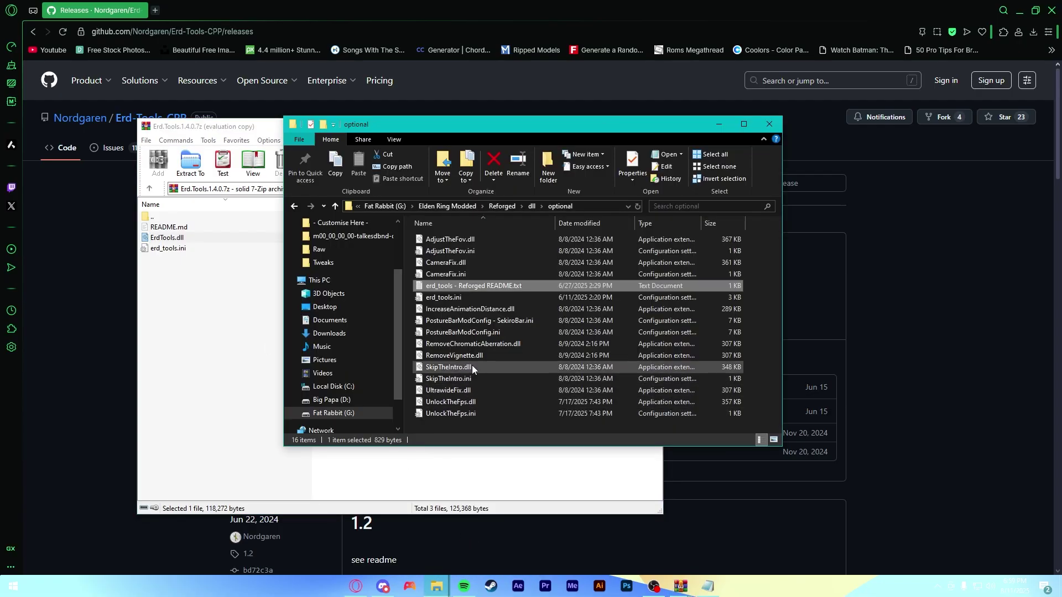
{"action": "double_click", "coordinate": [453, 299]}
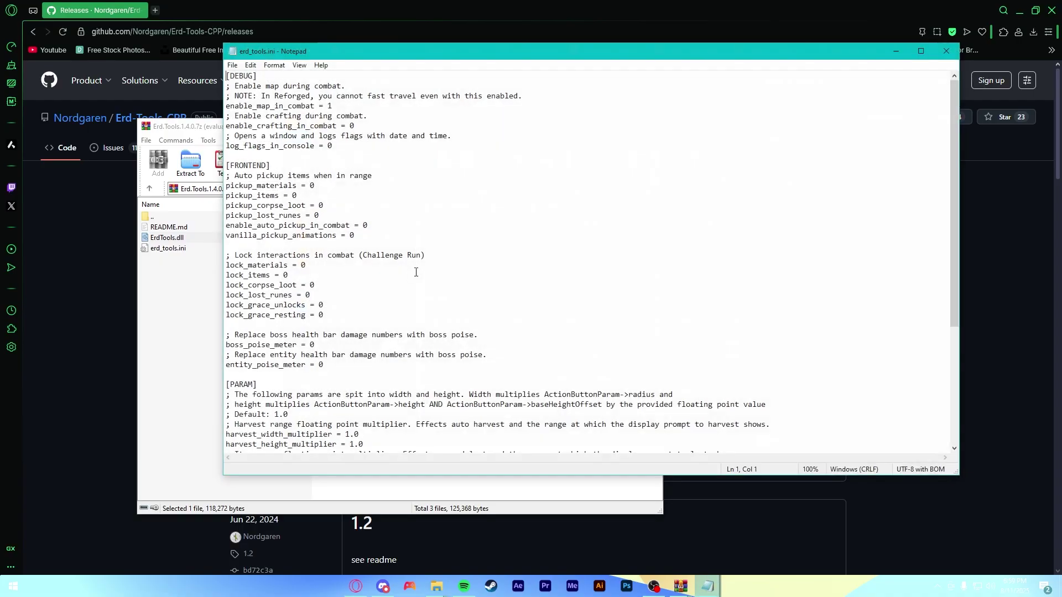
{"action": "scroll", "coordinate": [356, 220], "scroll_direction": "down", "scroll_amount": 5}
{"action": "scroll", "coordinate": [356, 220], "scroll_direction": "down", "scroll_amount": 1}
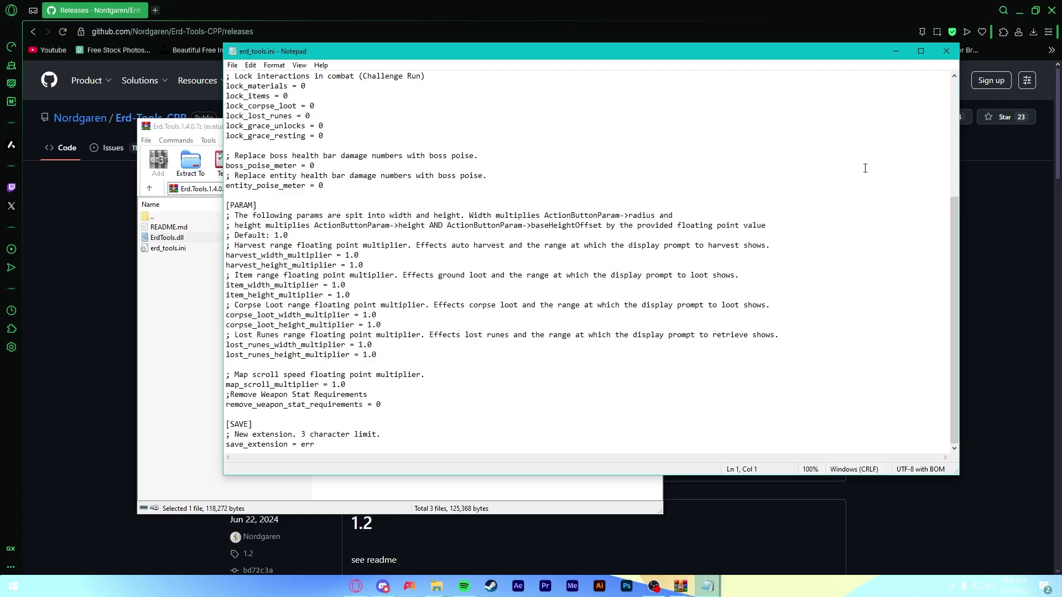
{"action": "left_click", "coordinate": [946, 51]}
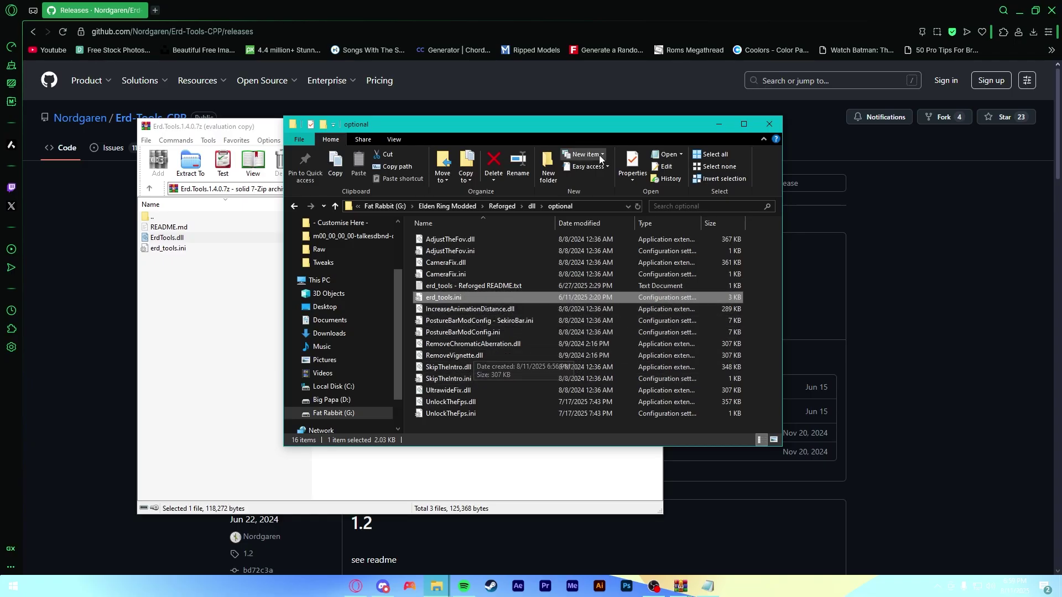
- Copy all 16 optional dll files into the dll active folder, then move to extras
{"action": "left_click", "coordinate": [533, 206]}
{"action": "double_click", "coordinate": [446, 236]}
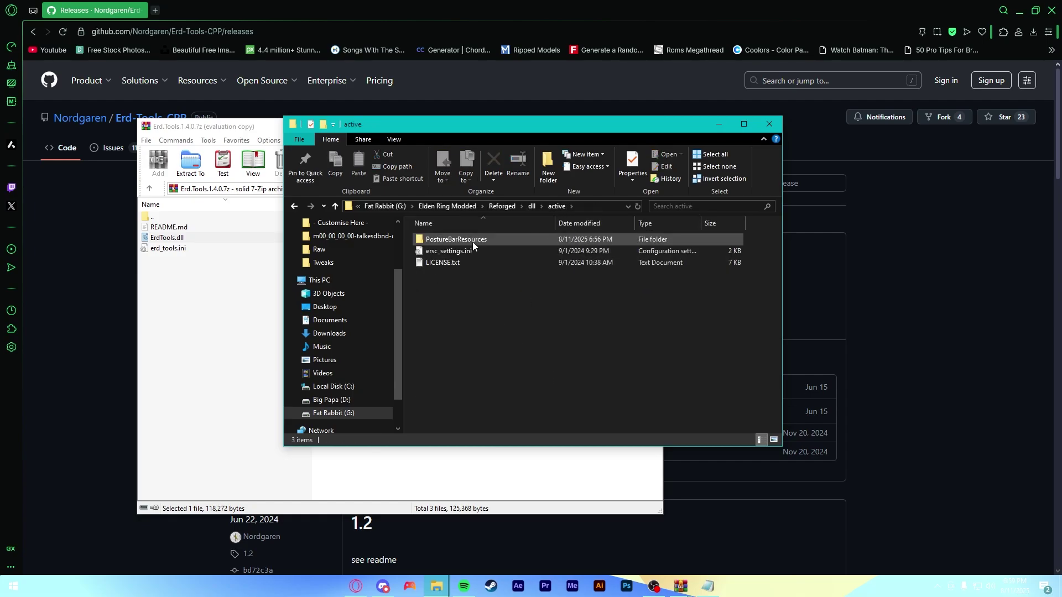
{"action": "left_click", "coordinate": [531, 207]}
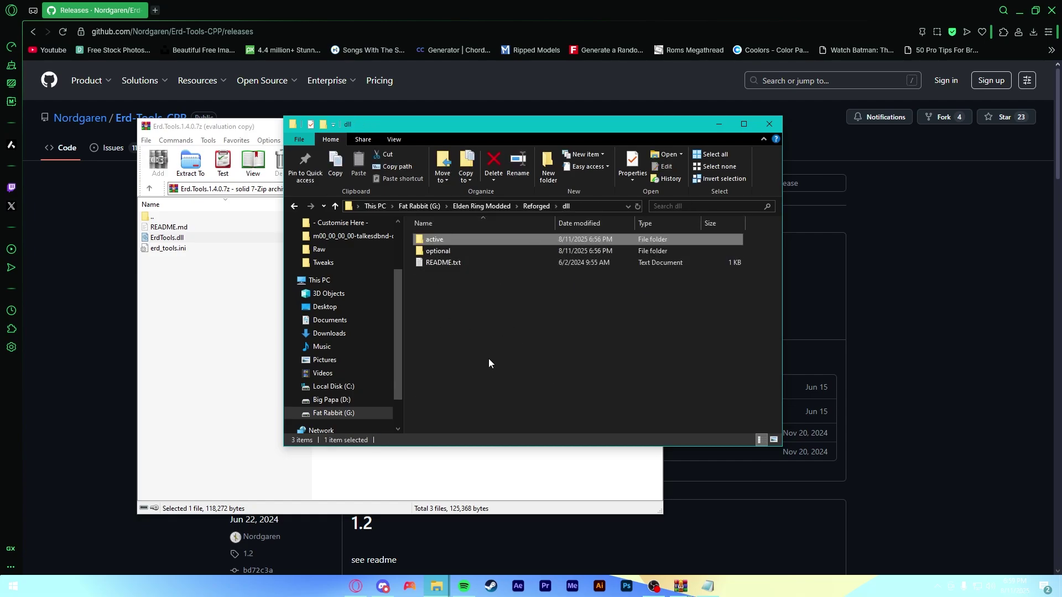
{"action": "double_click", "coordinate": [437, 251]}
{"action": "key", "text": "ctrl+a"}
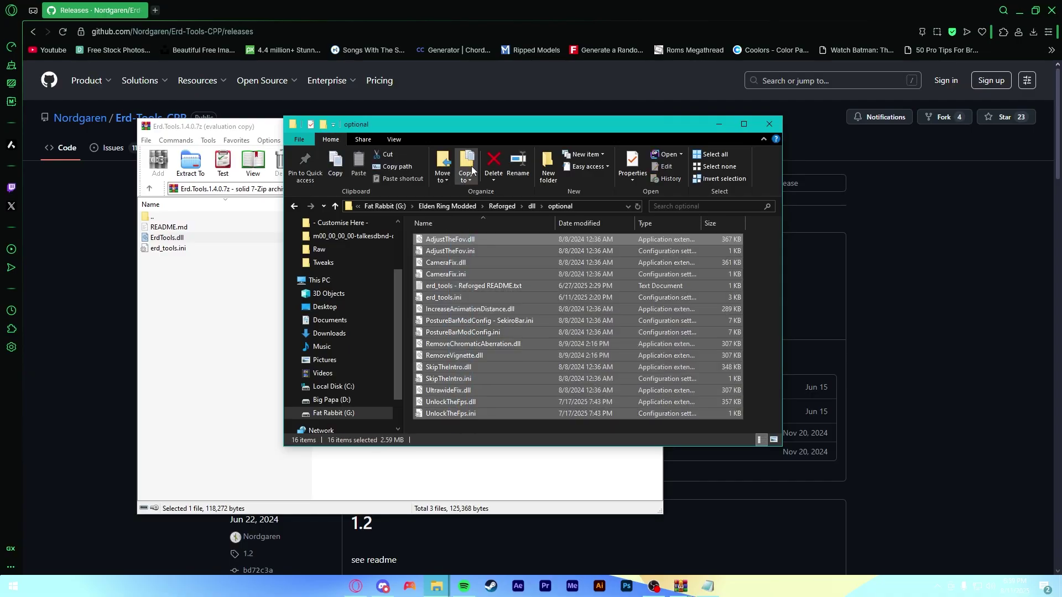
{"action": "key", "text": "ctrl+c"}
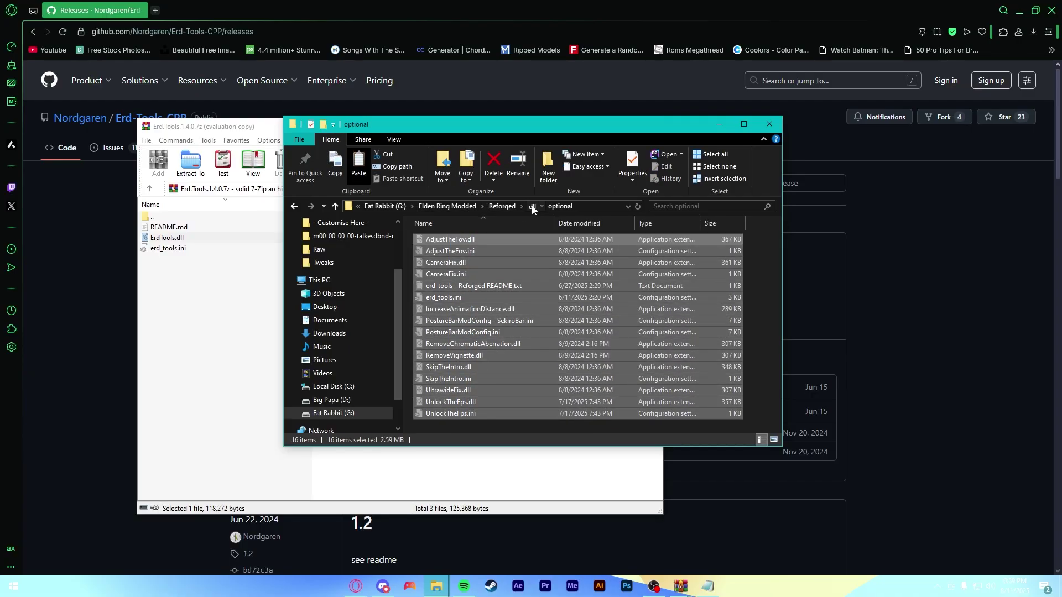
{"action": "left_click", "coordinate": [532, 206]}
{"action": "double_click", "coordinate": [480, 241]}
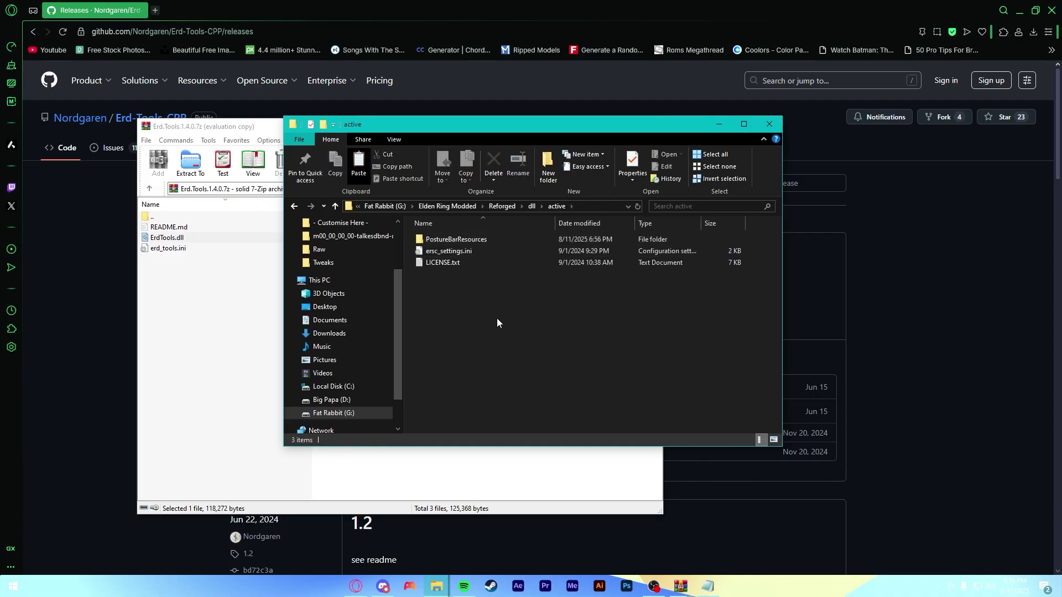
{"action": "key", "text": "ctrl+v"}
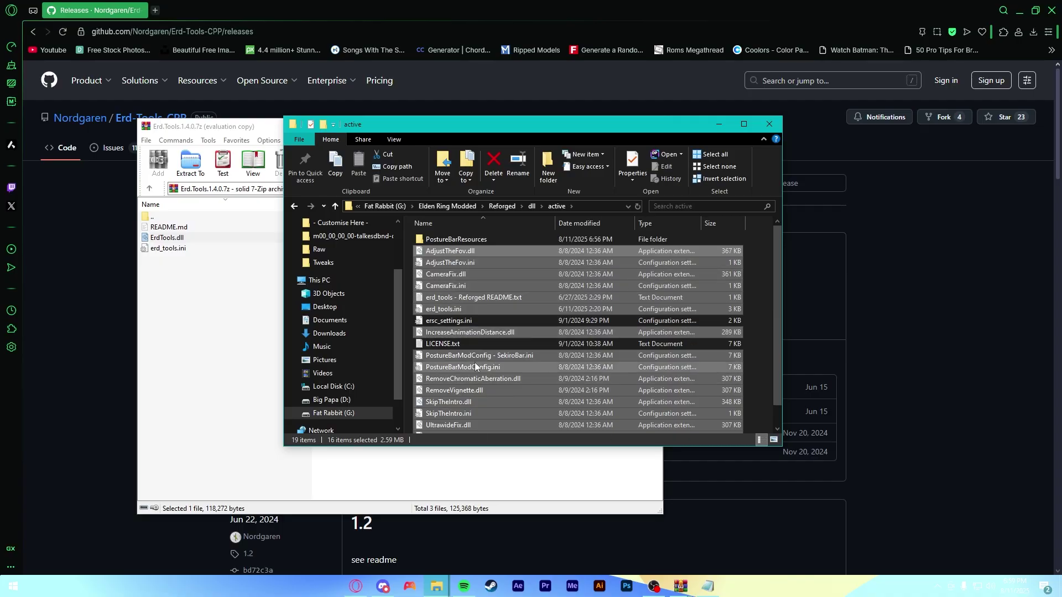
{"action": "key", "text": "alt+Left"}
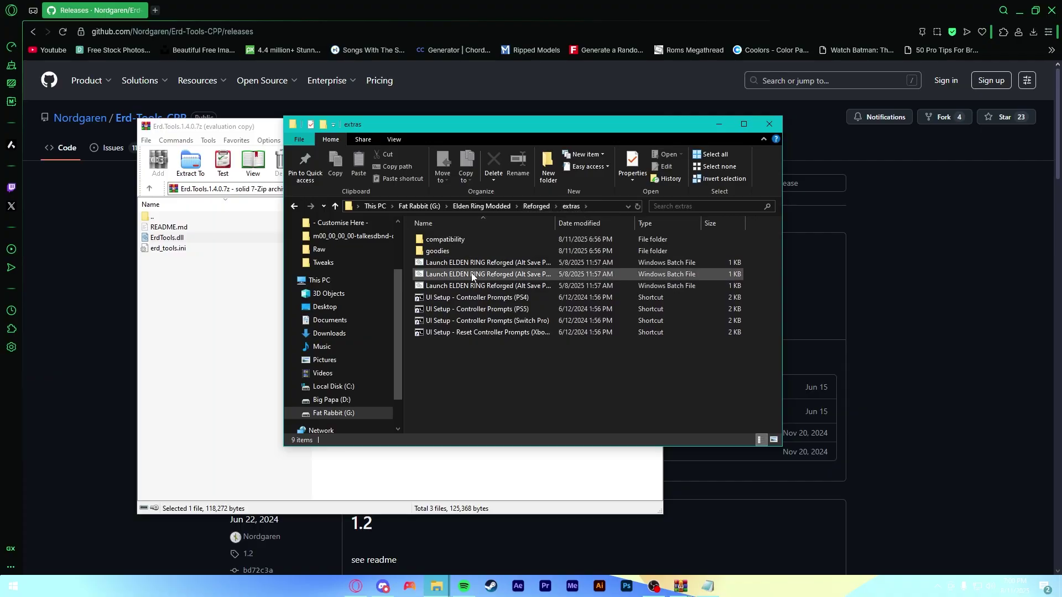
- Browse the compatibility and goodies subfolders, then go back to the Reforged folder
{"action": "double_click", "coordinate": [502, 241]}
{"action": "double_click", "coordinate": [499, 236]}
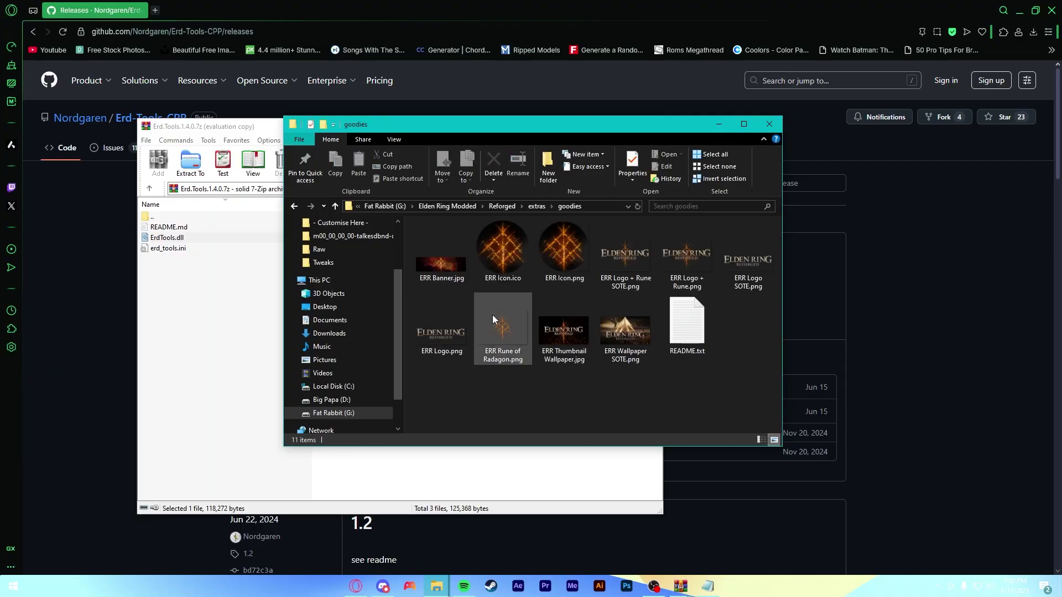
{"action": "key", "text": "alt+Left"}
{"action": "key", "text": "alt+Left"}
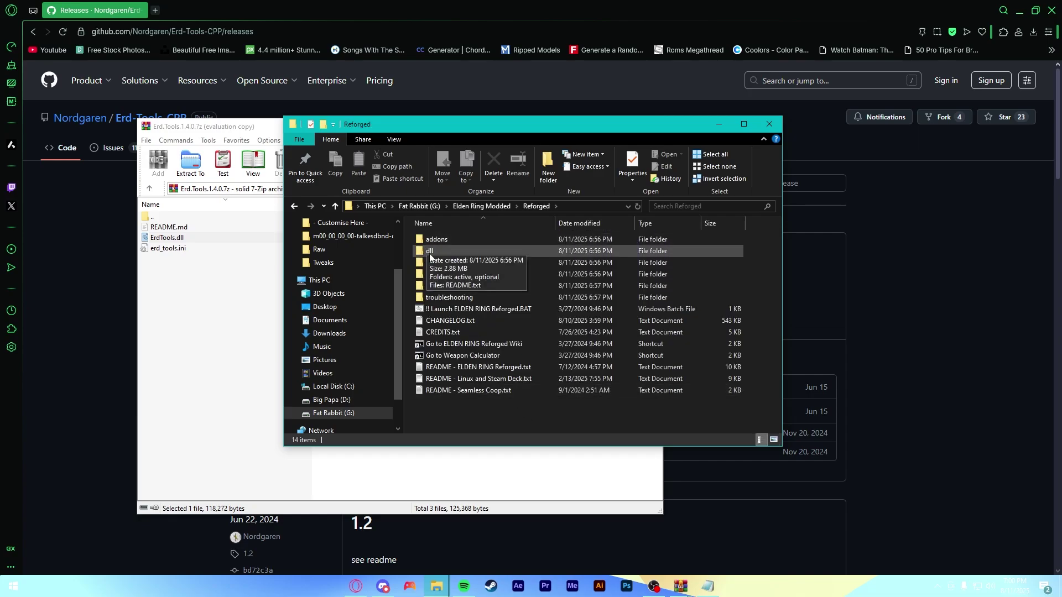
- Run Launch ELDEN RING Reforged.BAT so Gideon packs the UI textures and starts ModEngine 2, then reopen the mod folder
{"action": "double_click", "coordinate": [489, 308]}
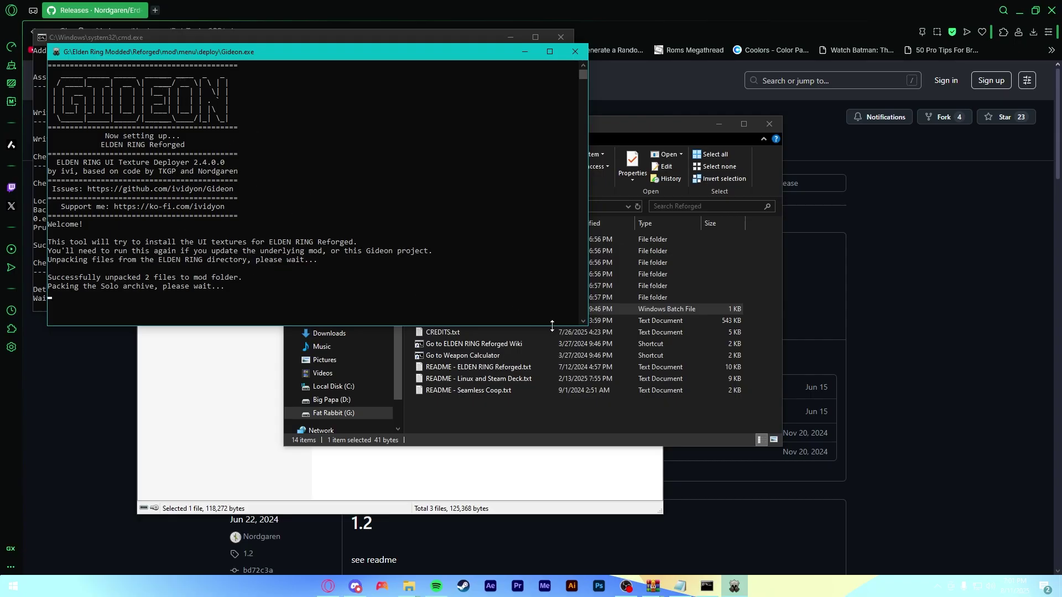
{"action": "left_click", "coordinate": [532, 395]}
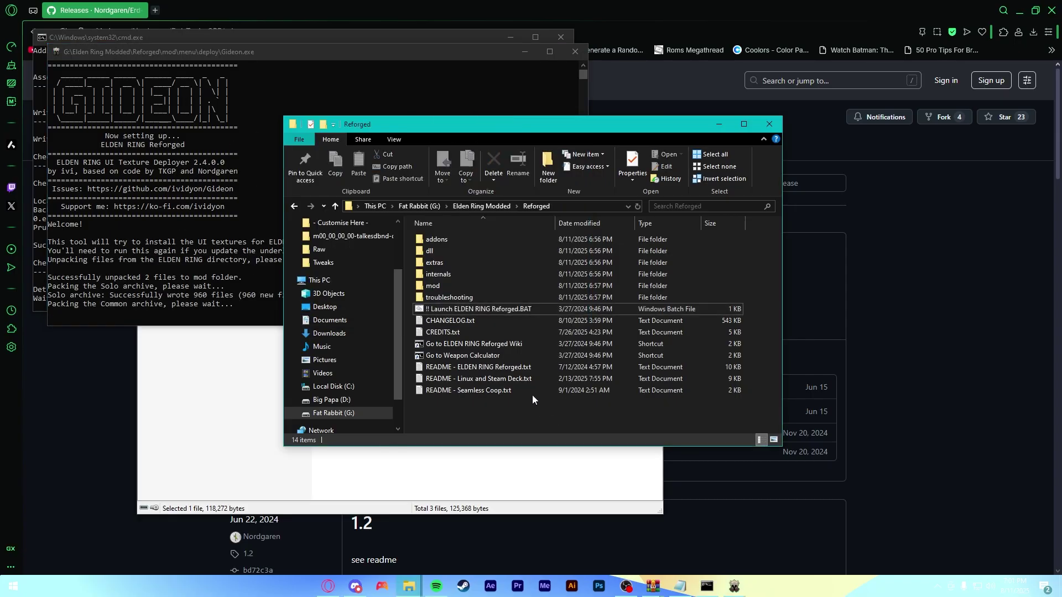
{"action": "double_click", "coordinate": [451, 285]}
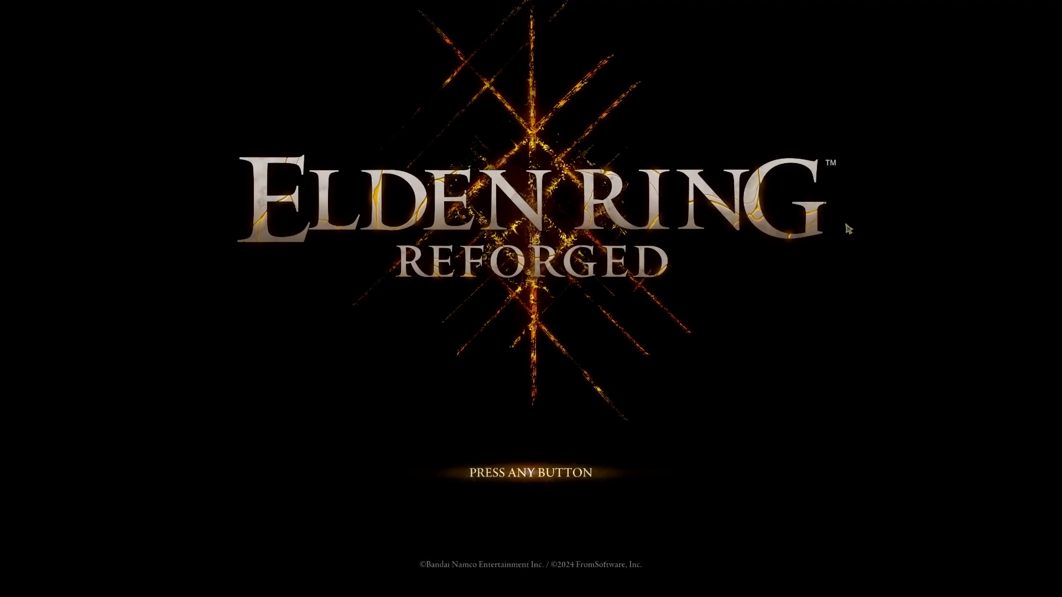
- Get past the ELDEN RING title screen and dismiss the welcome and offline-mode notices
{"action": "left_click", "coordinate": [464, 403]}
{"action": "left_click", "coordinate": [554, 330]}
{"action": "left_click", "coordinate": [555, 330]}
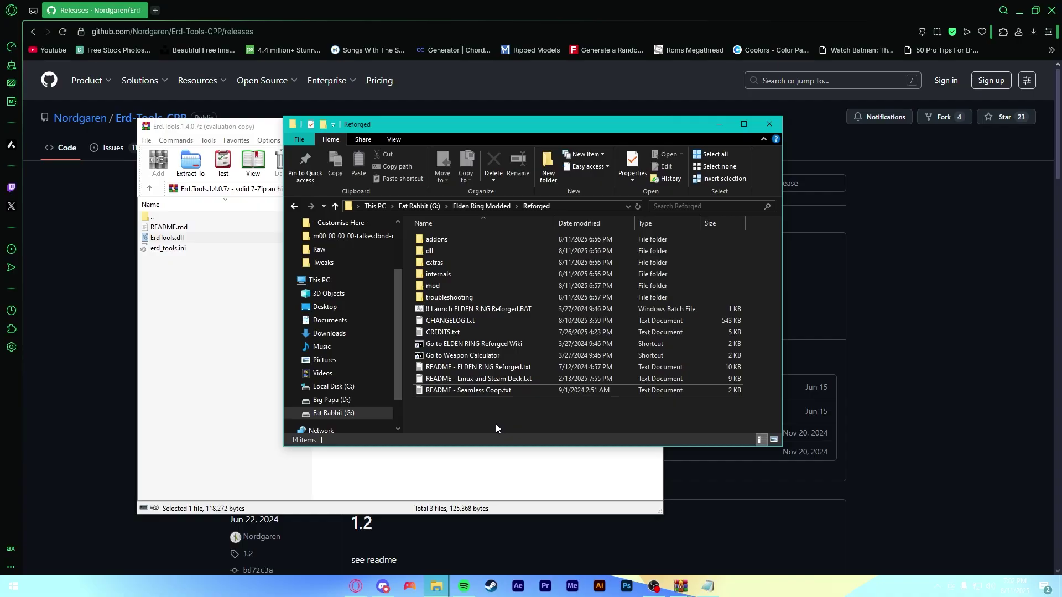
- Bring up the Steam library and show Elden Ring's Manage options
{"action": "left_click", "coordinate": [494, 590]}
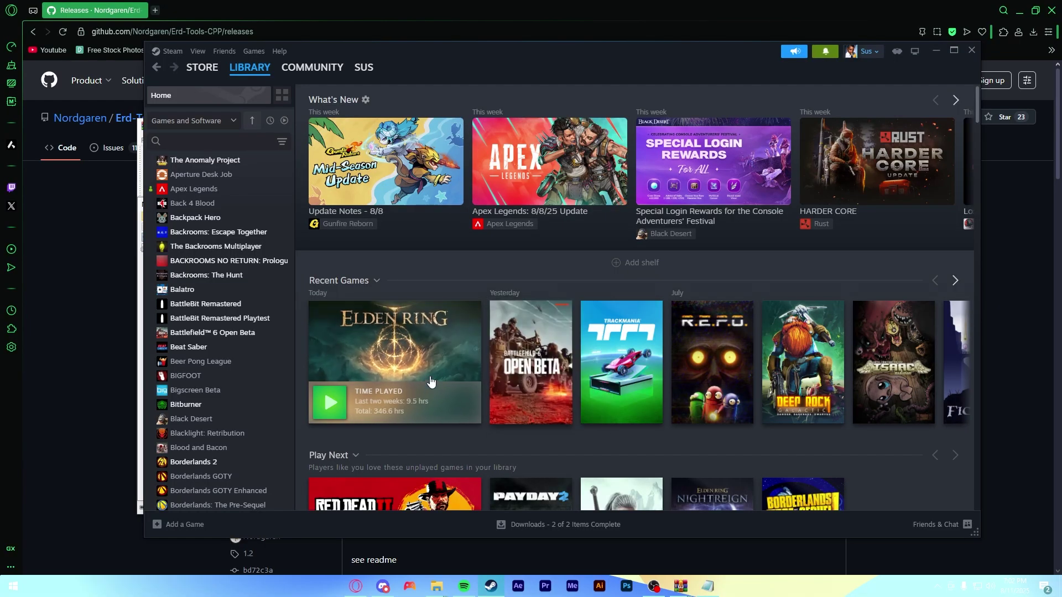
{"action": "mouse_move", "coordinate": [416, 351]}
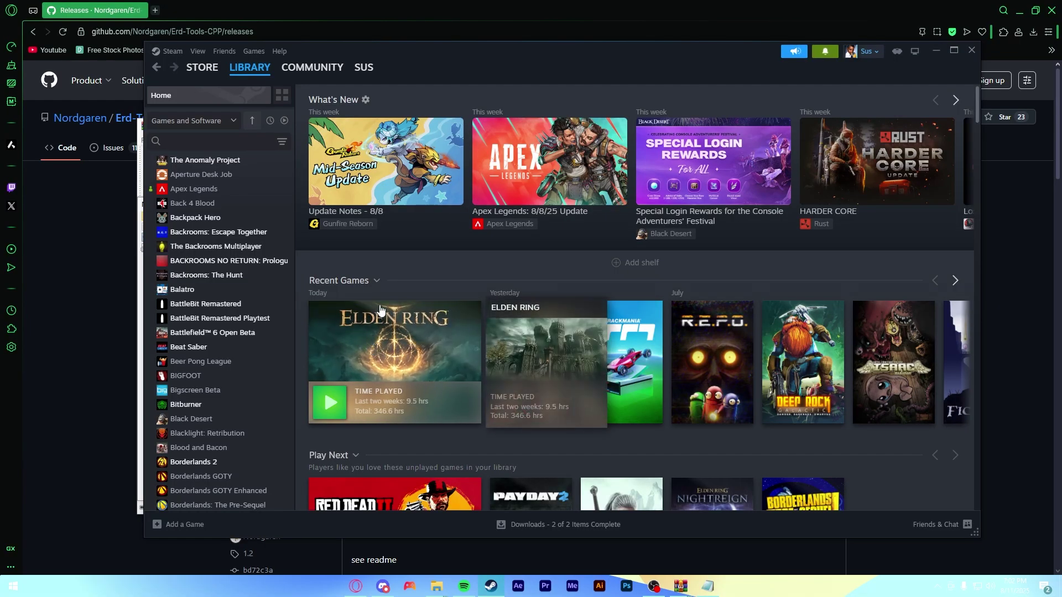
{"action": "right_click", "coordinate": [375, 361]}
{"action": "mouse_move", "coordinate": [408, 429]}
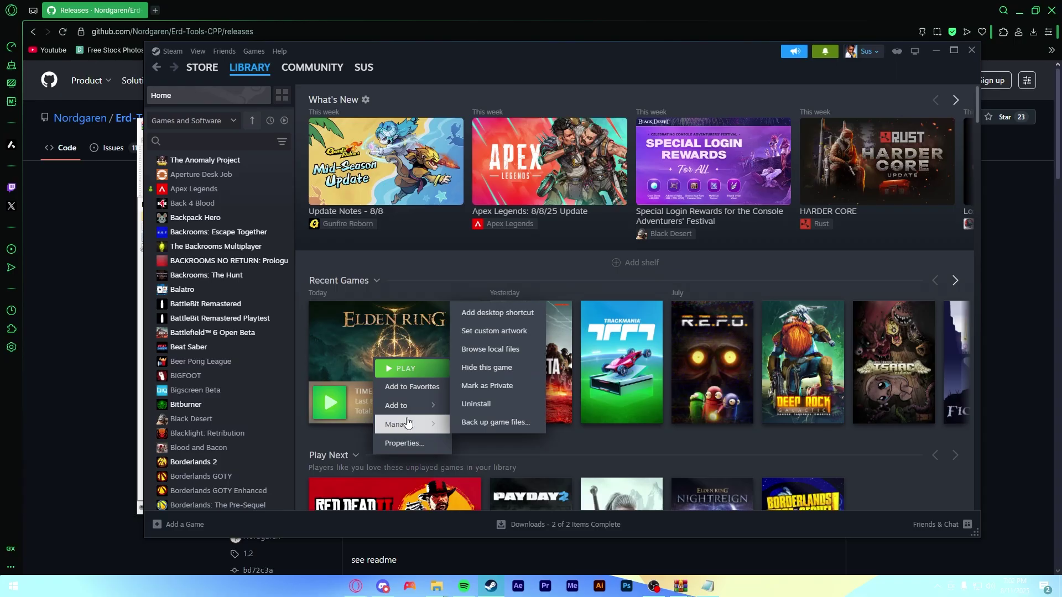
- Browse Elden Ring's local files to Game\SeamlessCoop and select ersc.dll and the locale folder
{"action": "left_click", "coordinate": [514, 352]}
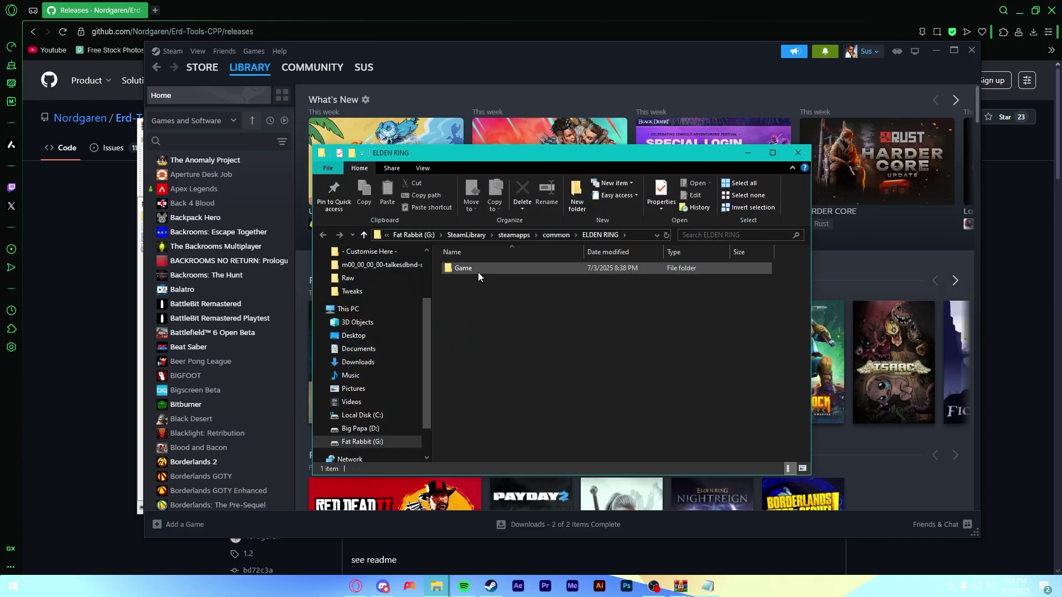
{"action": "double_click", "coordinate": [478, 270]}
{"action": "scroll", "coordinate": [563, 369], "scroll_direction": "down", "scroll_amount": 7}
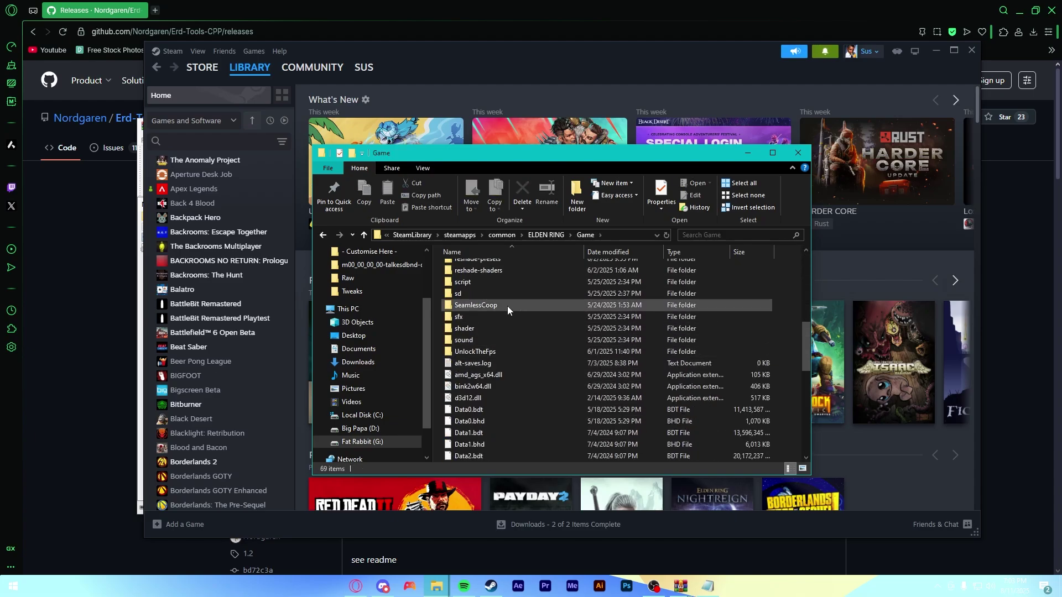
{"action": "double_click", "coordinate": [494, 307]}
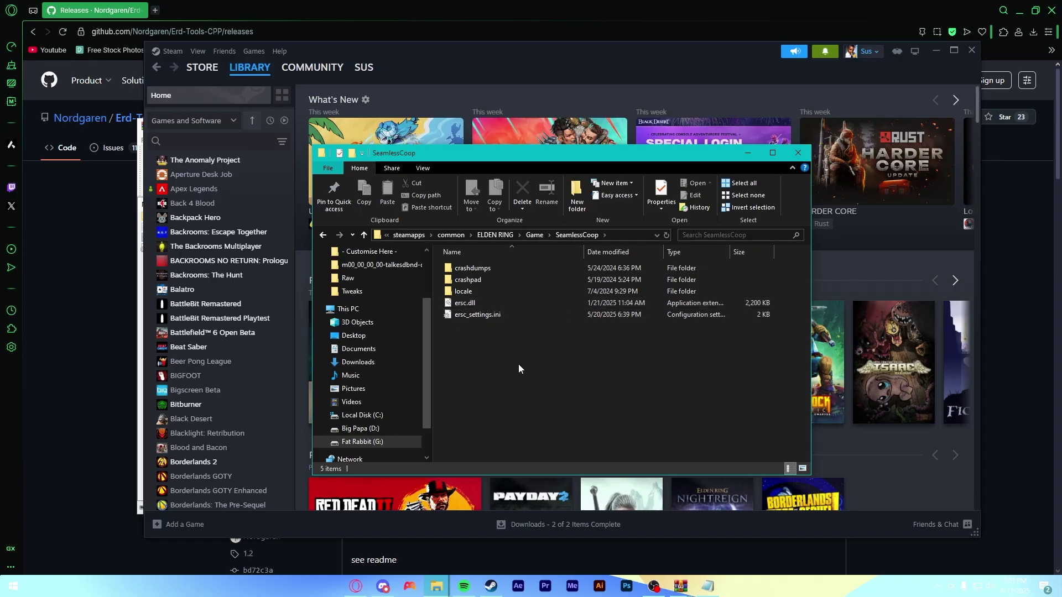
{"action": "left_click", "coordinate": [480, 302]}
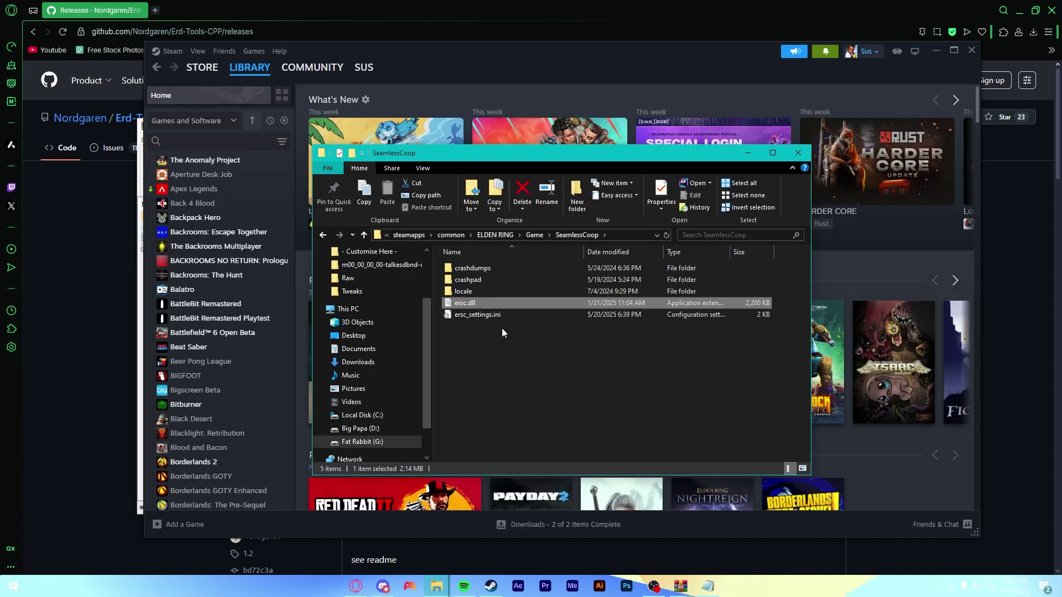
{"action": "left_click", "coordinate": [474, 293], "text": "ctrl"}
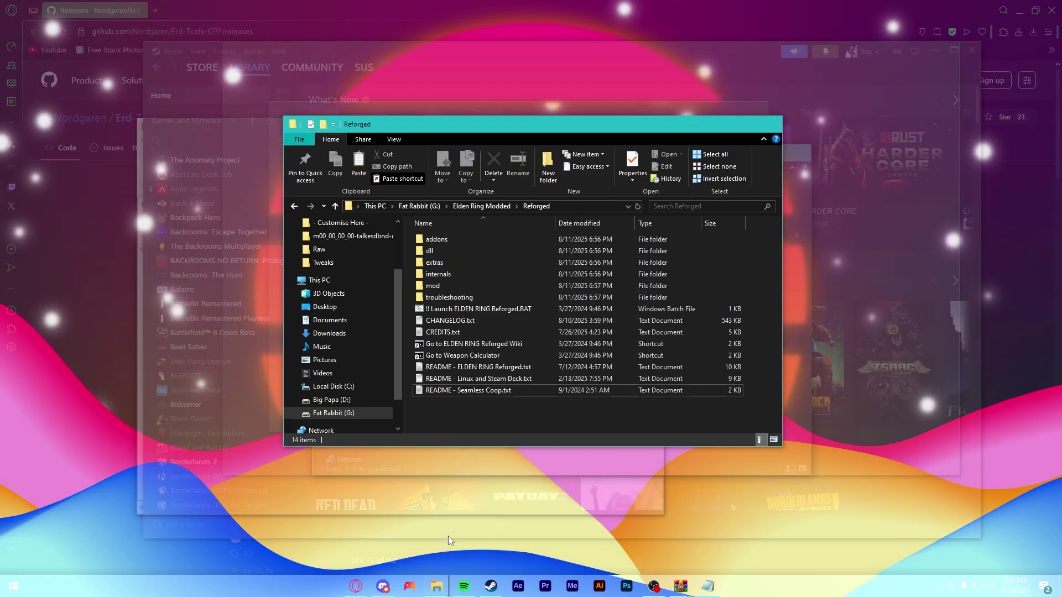
- Paste locale and ersc.dll into Reforged's dll\active folder, then return up to Reforged
{"action": "left_click", "coordinate": [448, 536]}
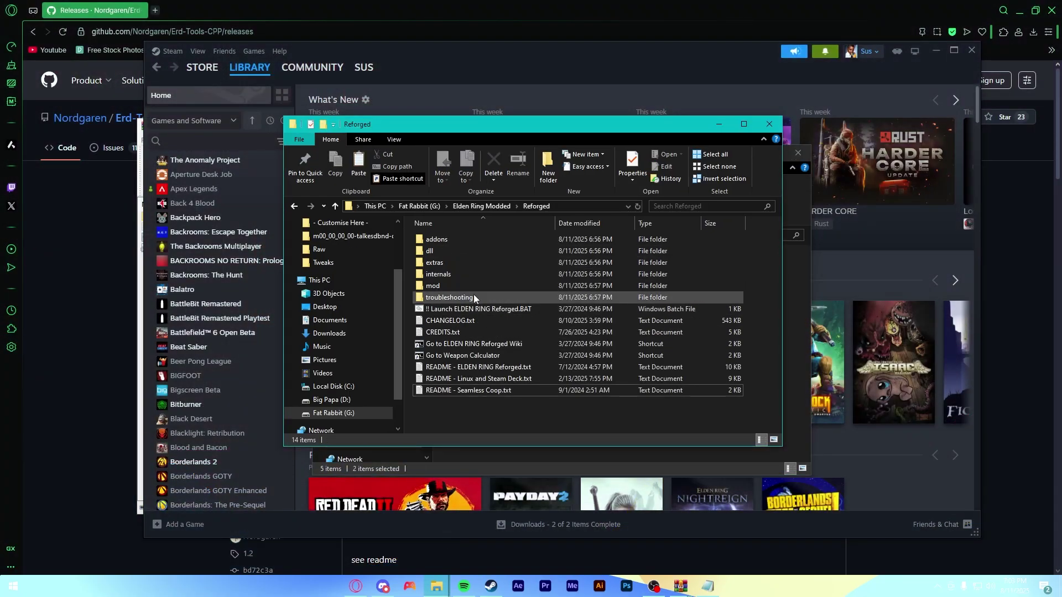
{"action": "double_click", "coordinate": [450, 251]}
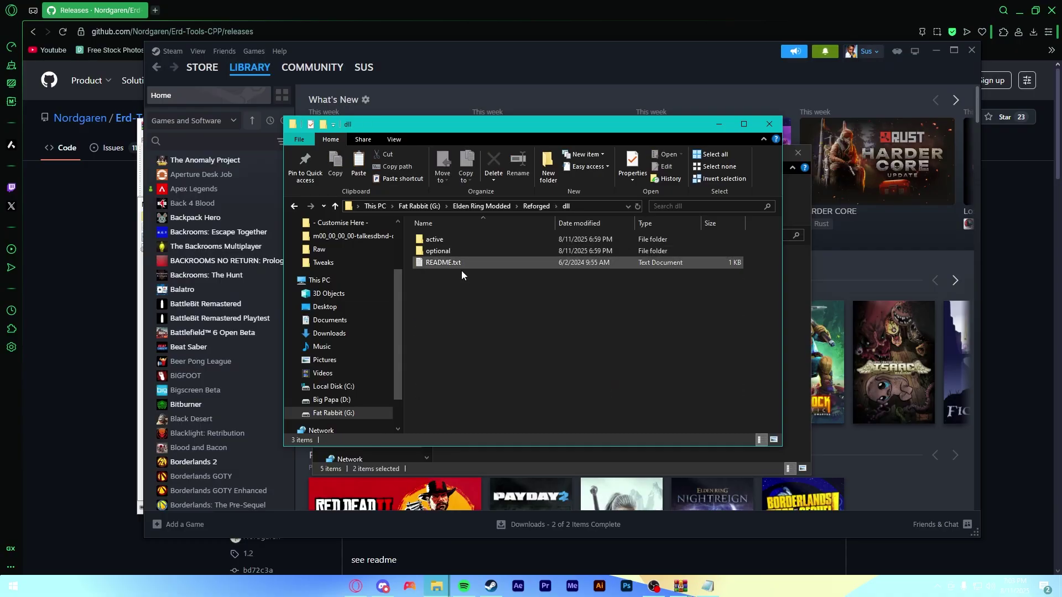
{"action": "double_click", "coordinate": [448, 242]}
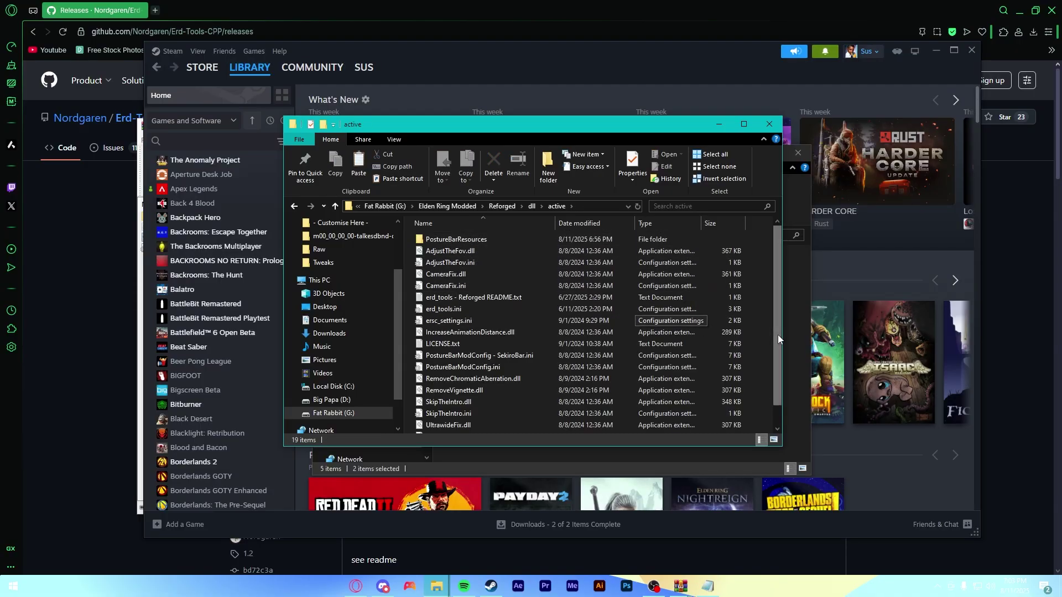
{"action": "key", "text": "ctrl+v"}
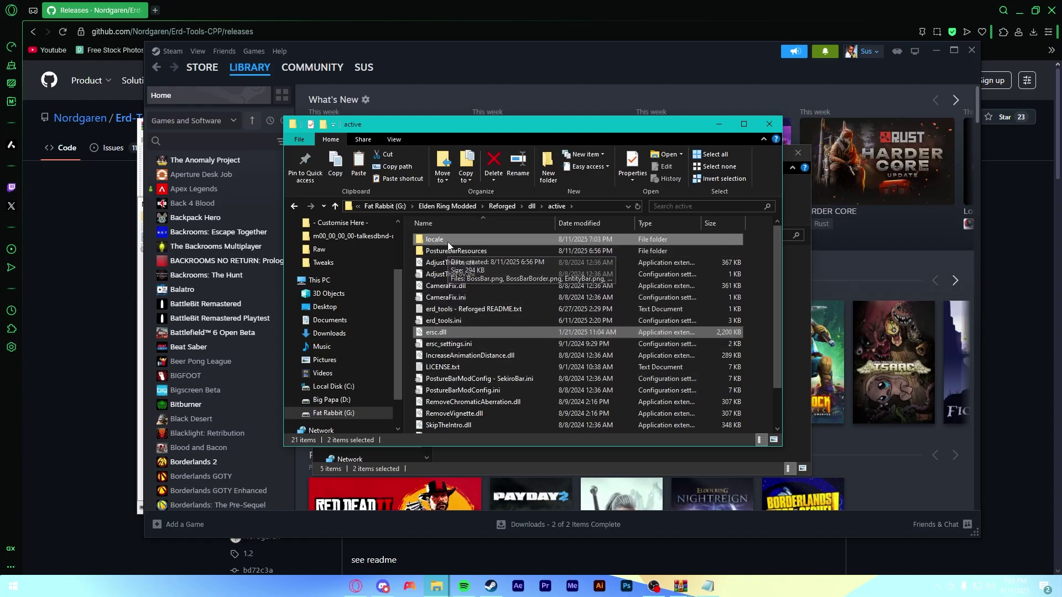
{"action": "key", "text": "alt+Up"}
{"action": "key", "text": "alt+Up"}
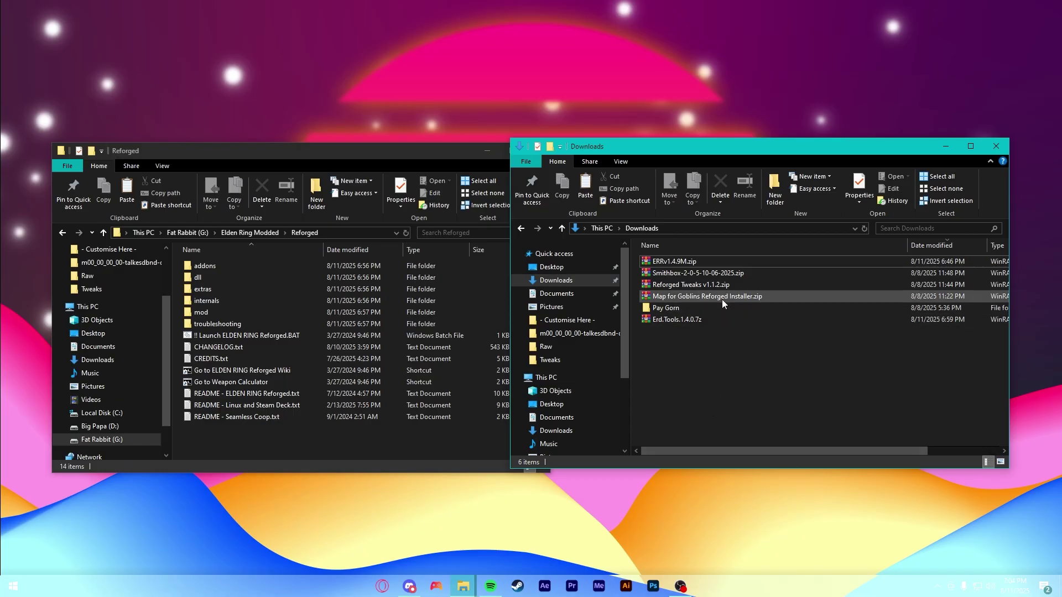
- Open Map for Goblins Reforged Installer.zip in WinRAR and move its window to the right
{"action": "left_click", "coordinate": [720, 299]}
{"action": "double_click", "coordinate": [720, 299]}
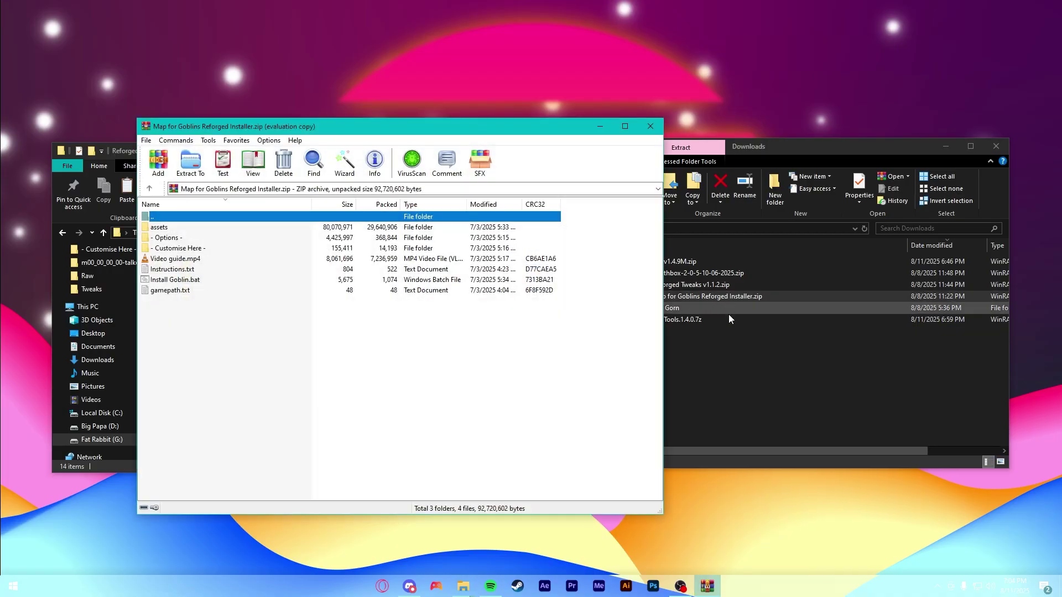
{"action": "left_click_drag", "start_coordinate": [457, 126], "coordinate": [835, 150]}
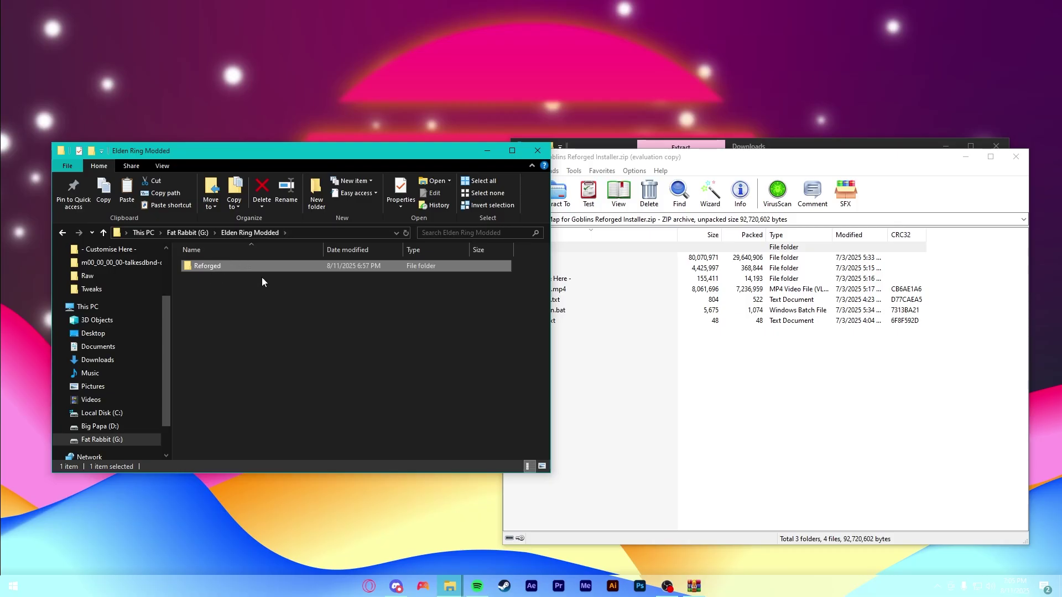
- Create a 'Map for Goblins' folder in Elden Ring Modded and drag all installer archive entries into it
{"action": "left_click", "coordinate": [616, 383]}
{"action": "right_click", "coordinate": [301, 322]}
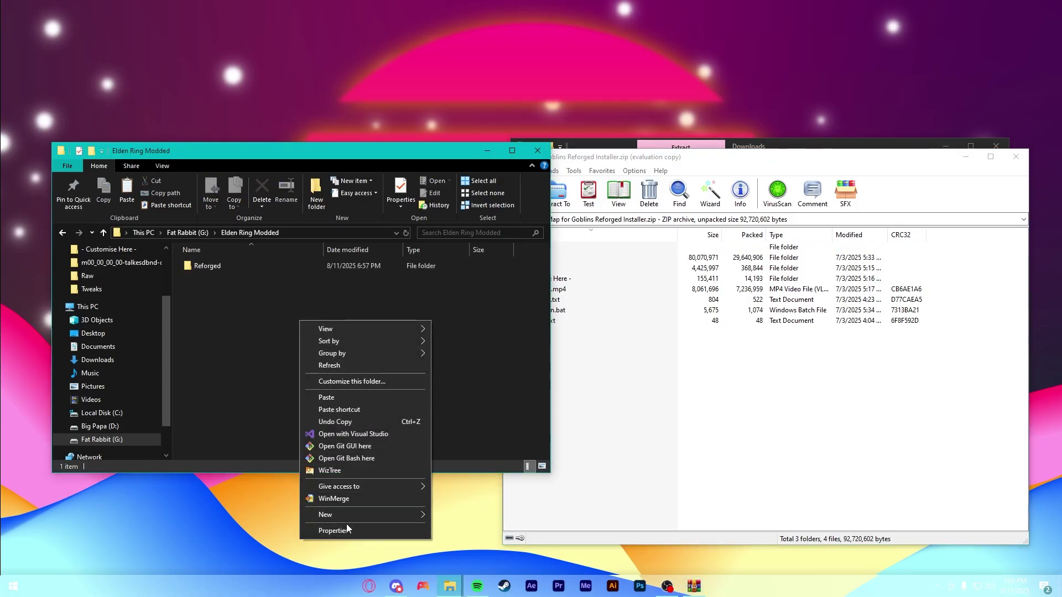
{"action": "mouse_move", "coordinate": [346, 516]}
{"action": "left_click", "coordinate": [480, 439]}
{"action": "type", "text": "M"}
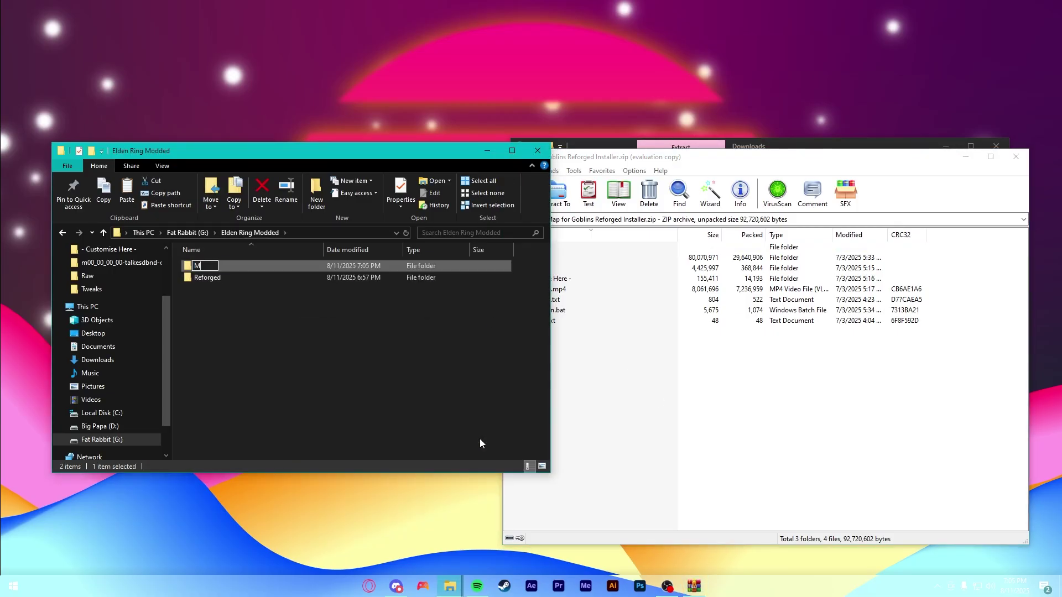
{"action": "type", "text": "ap for Goblins"}
{"action": "key", "text": "Return"}
{"action": "key", "text": "Return"}
{"action": "left_click", "coordinate": [603, 399]}
{"action": "left_click_drag", "start_coordinate": [603, 399], "coordinate": [244, 325]}
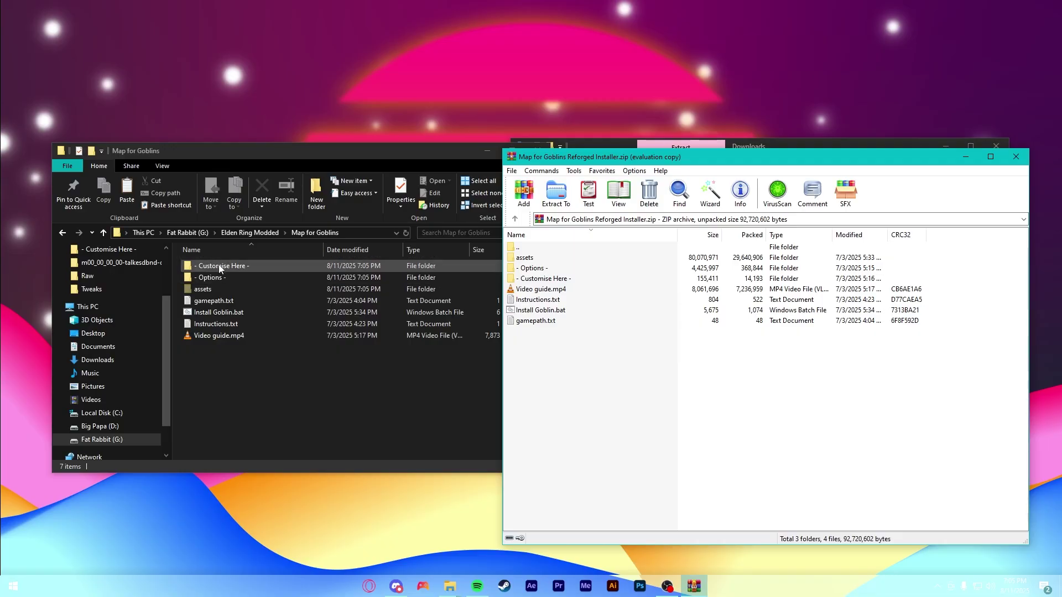
- Open Map for Goblins' Options folder and pick the Equipment, Armour, Spirits and Talismans scripts
{"action": "double_click", "coordinate": [221, 267]}
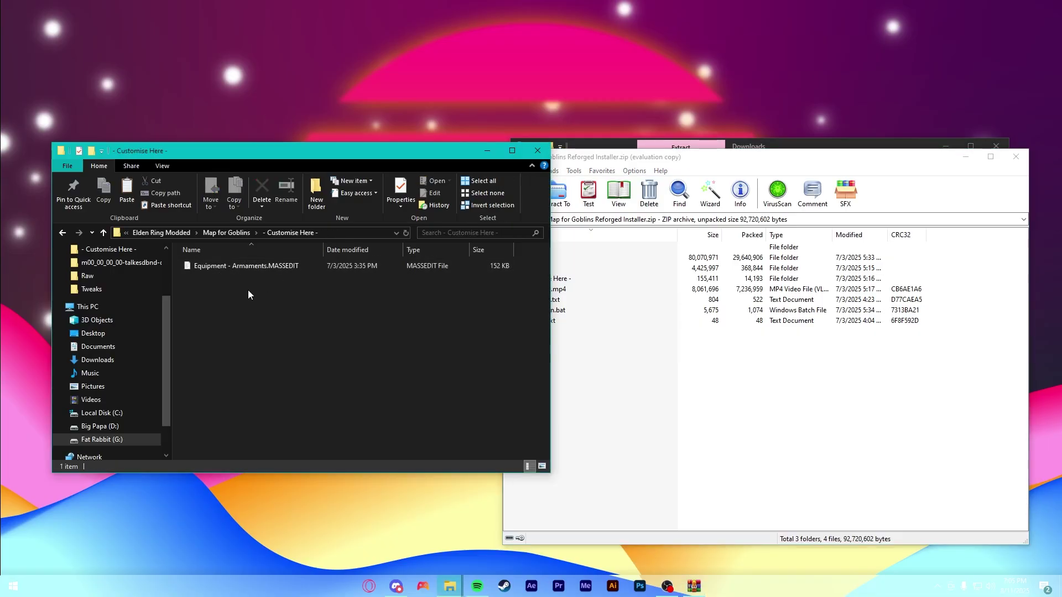
{"action": "key", "text": "BackSpace"}
{"action": "double_click", "coordinate": [221, 275]}
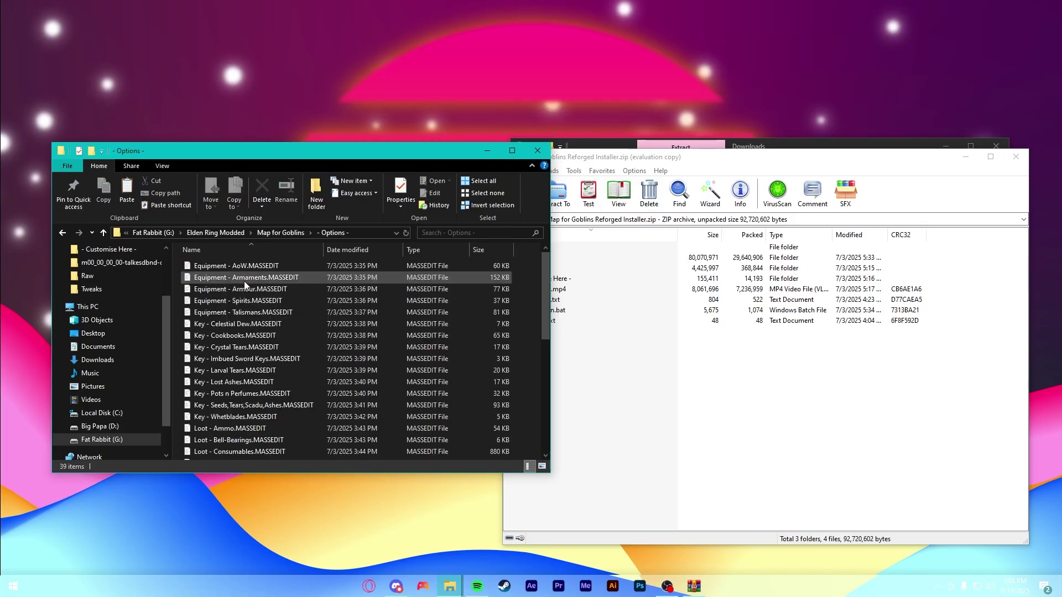
{"action": "scroll", "coordinate": [290, 338], "scroll_direction": "down", "scroll_amount": 7}
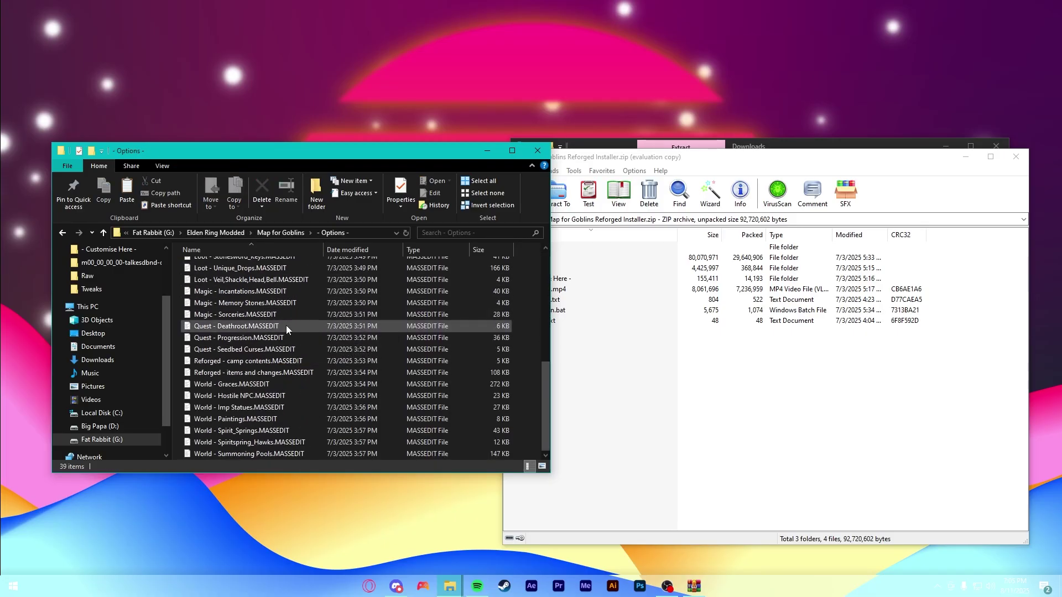
{"action": "scroll", "coordinate": [289, 321], "scroll_direction": "up", "scroll_amount": 7}
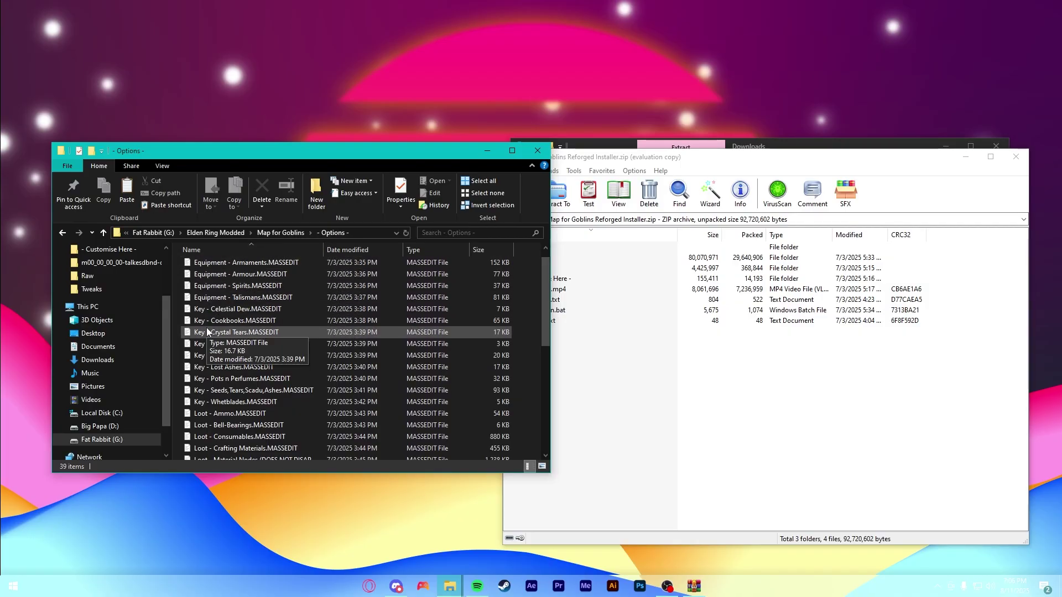
{"action": "left_click", "coordinate": [247, 263]}
{"action": "left_click", "coordinate": [249, 286], "text": "shift"}
{"action": "left_click", "coordinate": [252, 297], "text": "ctrl"}
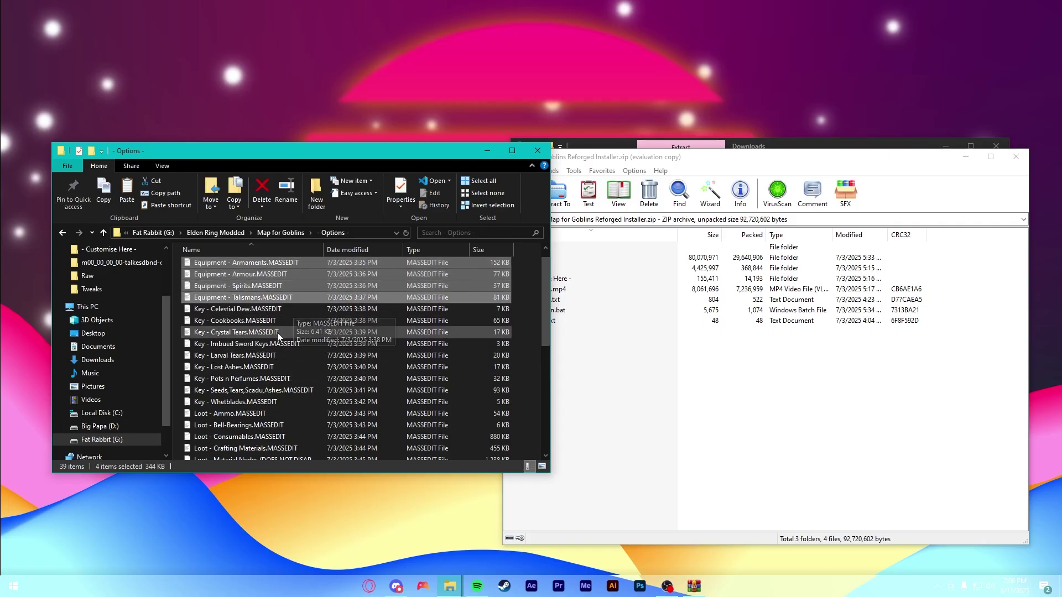
{"action": "scroll", "coordinate": [285, 354], "scroll_direction": "down", "scroll_amount": 4}
- Select all 39 Options scripts except Material Nodes, Crafting Materials, Consumables, Ammo and Somber_Scarab
{"action": "key", "text": "ctrl+a"}
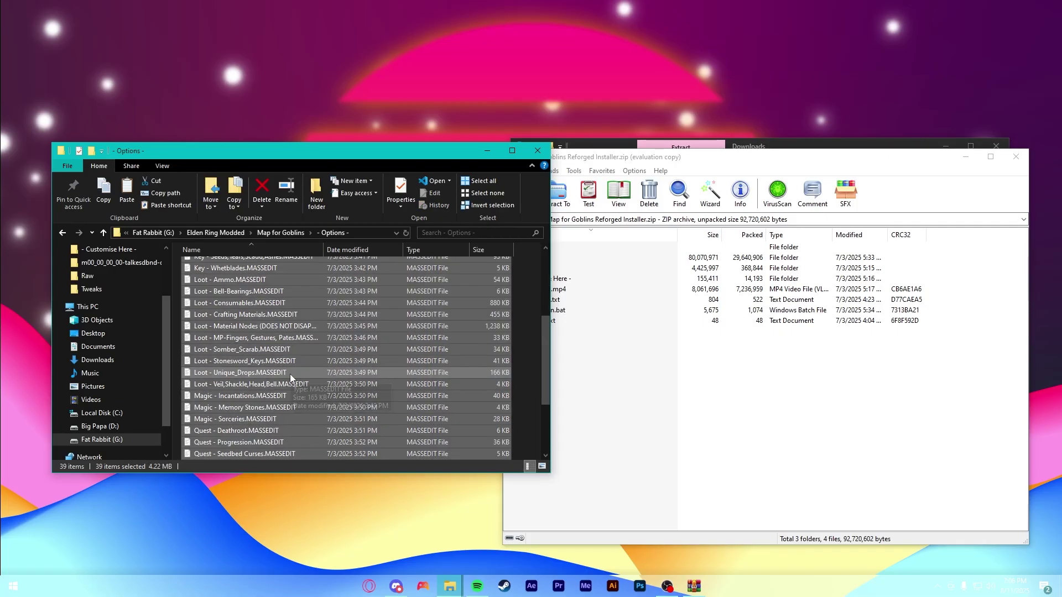
{"action": "left_click", "coordinate": [243, 326], "text": "ctrl"}
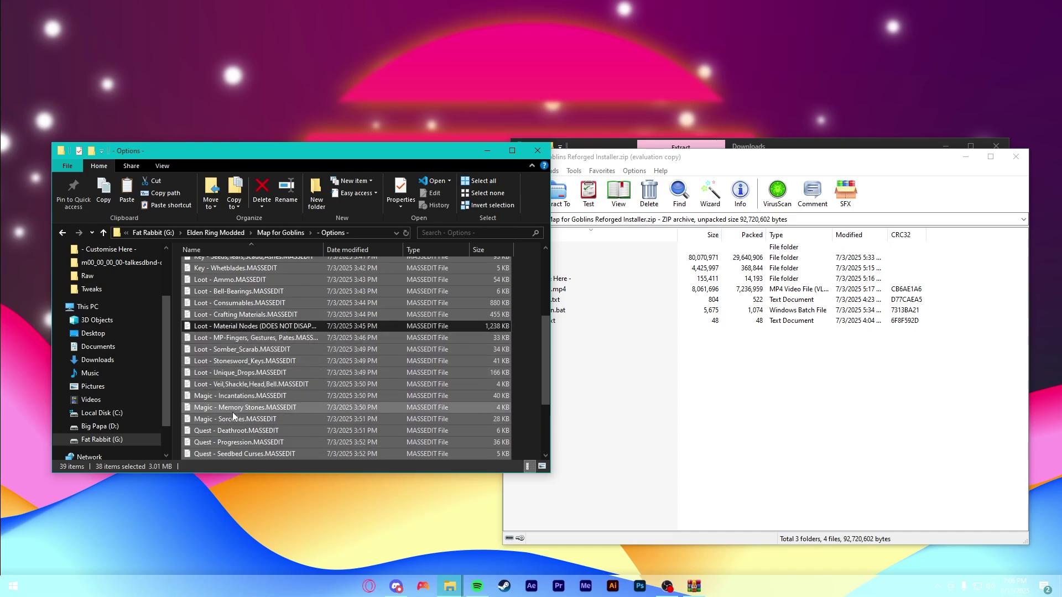
{"action": "left_click", "coordinate": [254, 311], "text": "ctrl"}
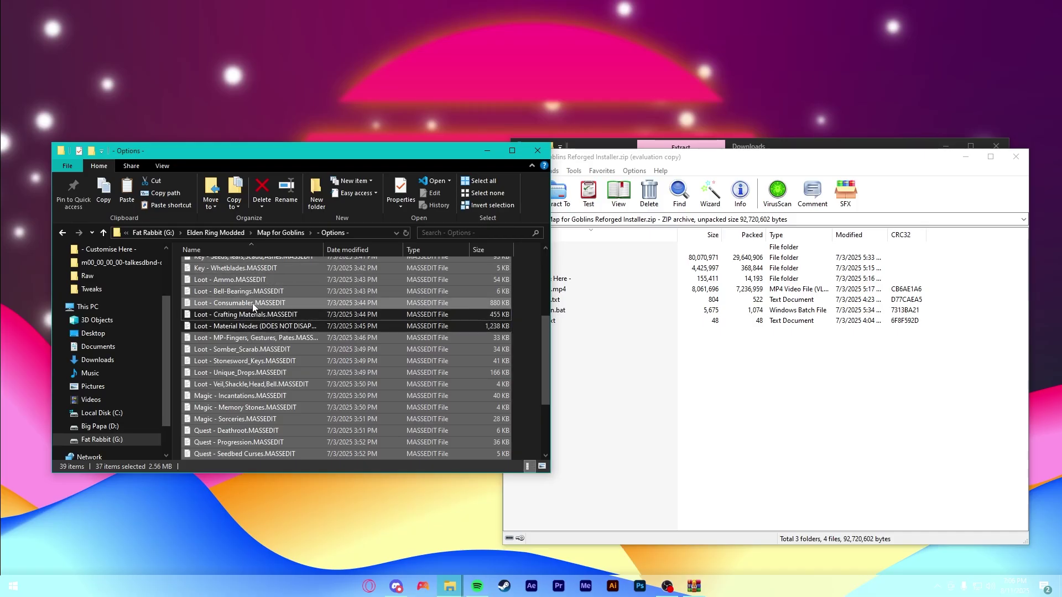
{"action": "left_click", "coordinate": [253, 304], "text": "ctrl"}
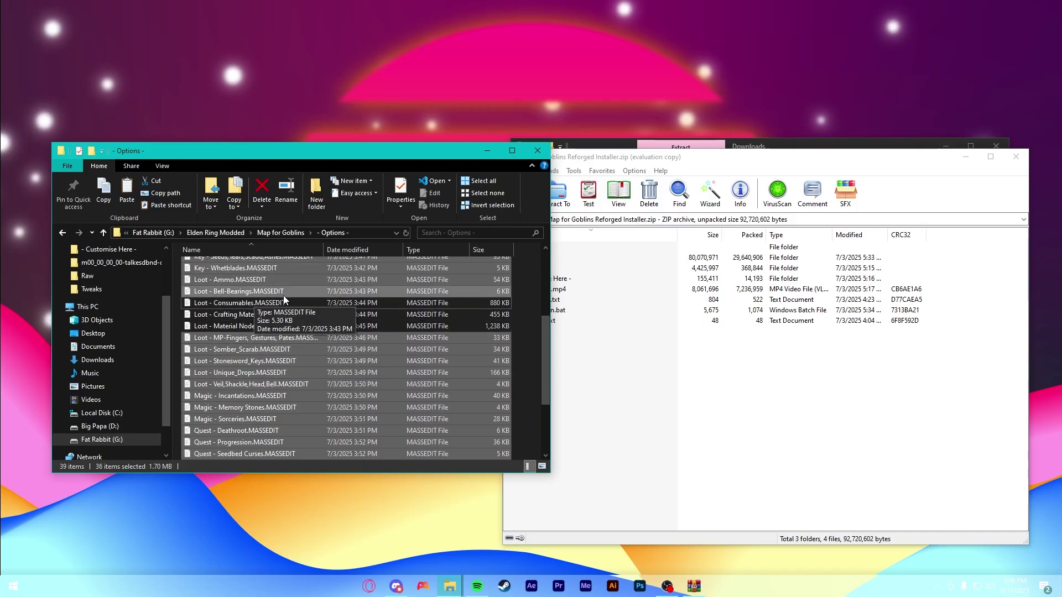
{"action": "left_click", "coordinate": [259, 283], "text": "ctrl"}
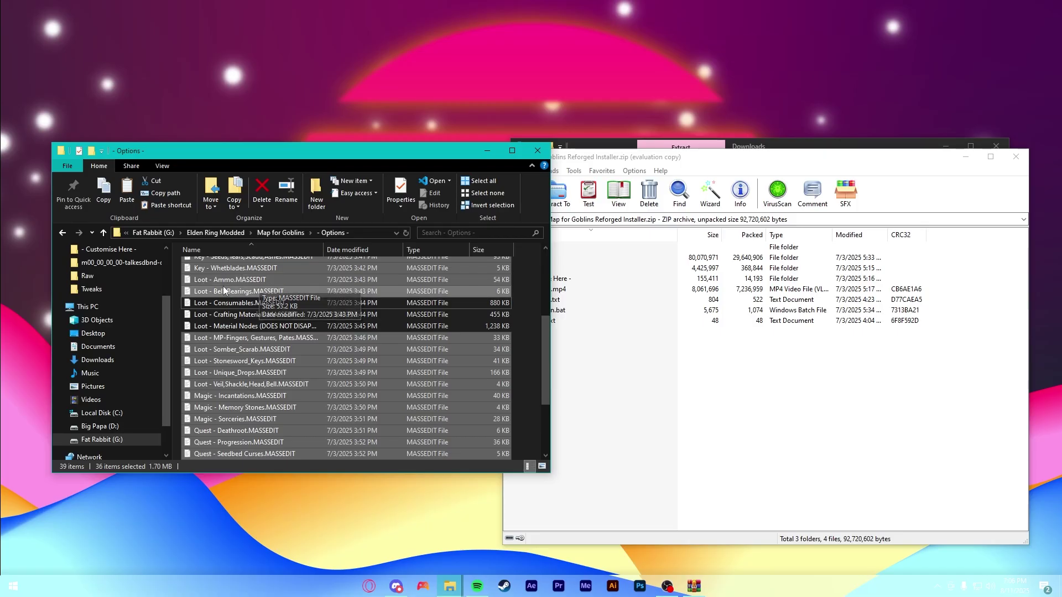
{"action": "left_click", "coordinate": [282, 352], "text": "ctrl"}
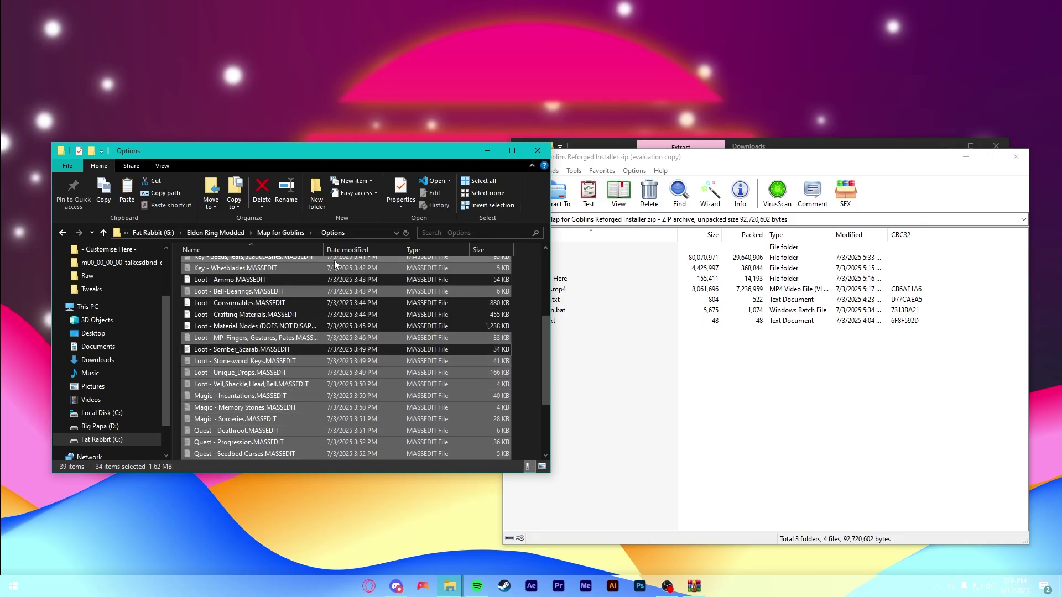
- Move the 34 chosen scripts into Customise Here, replacing the existing Armaments script
{"action": "left_click", "coordinate": [285, 233]}
{"action": "double_click", "coordinate": [244, 267]}
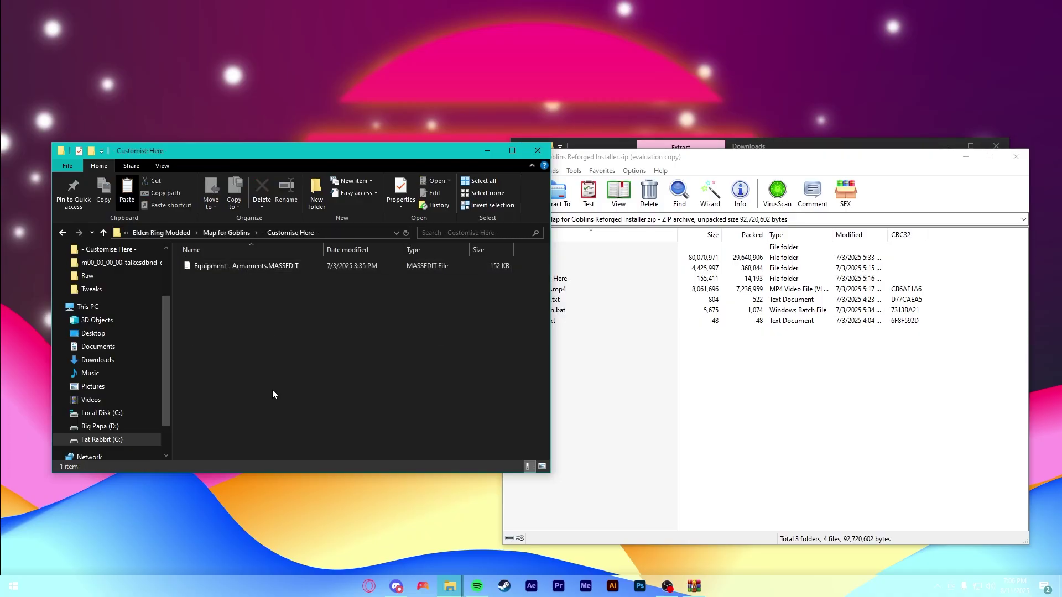
{"action": "key", "text": "ctrl+v"}
{"action": "left_click", "coordinate": [464, 216]}
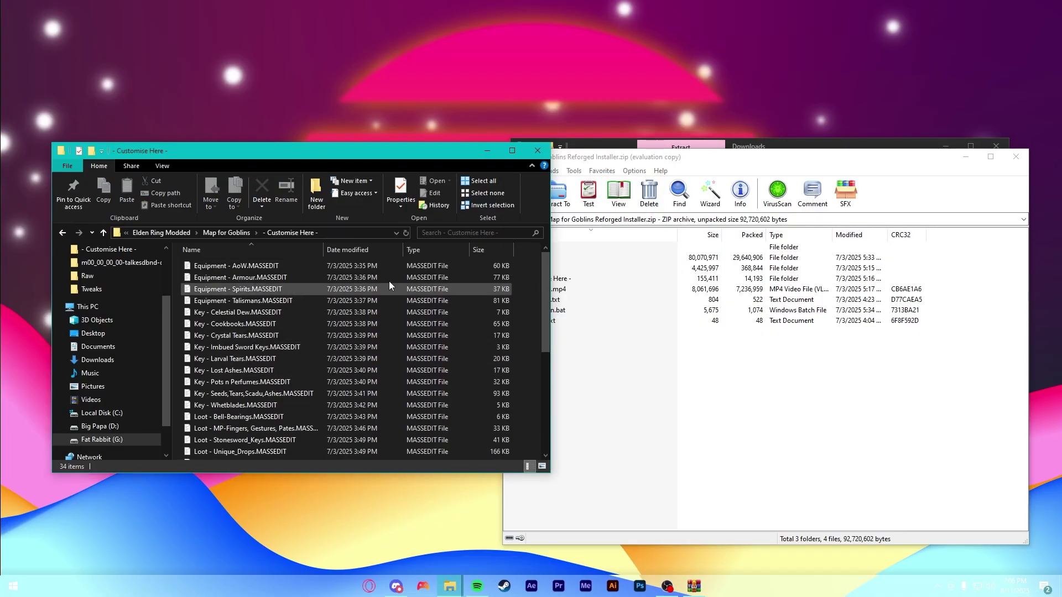
- Open Map for Goblins beside Reforged and drop Reforged's mod folder onto Install Goblin.bat
{"action": "scroll", "coordinate": [348, 294], "scroll_direction": "down", "scroll_amount": 5}
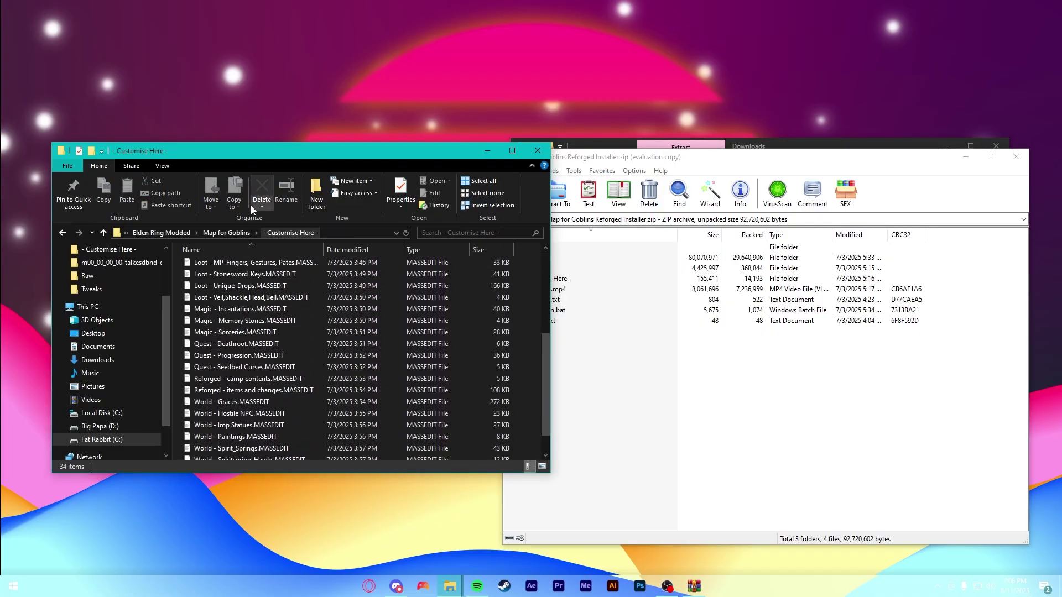
{"action": "left_click", "coordinate": [227, 232]}
{"action": "left_click_drag", "start_coordinate": [321, 153], "coordinate": [482, 156]}
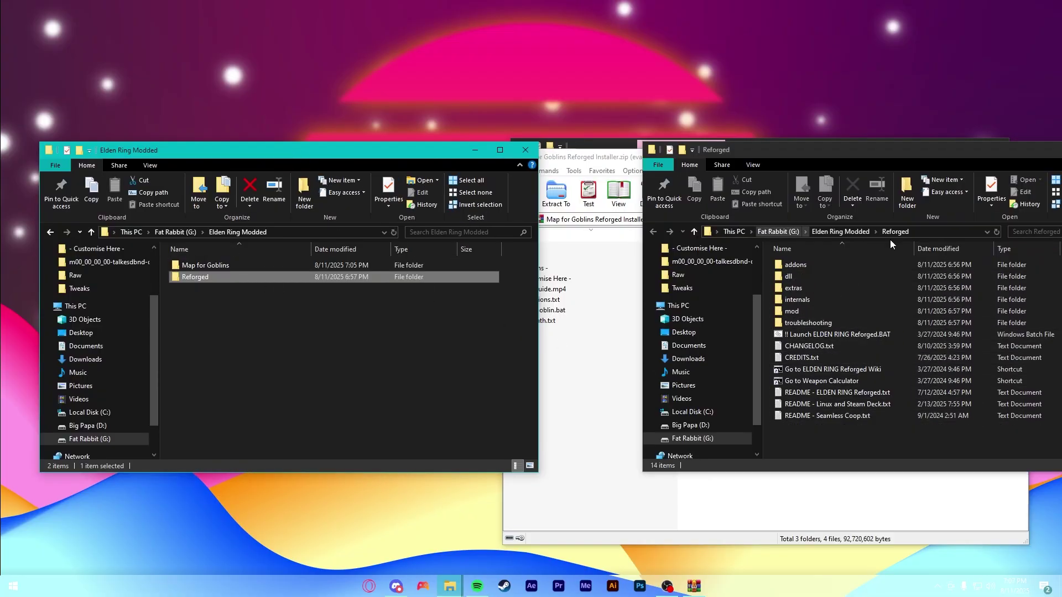
{"action": "double_click", "coordinate": [231, 265]}
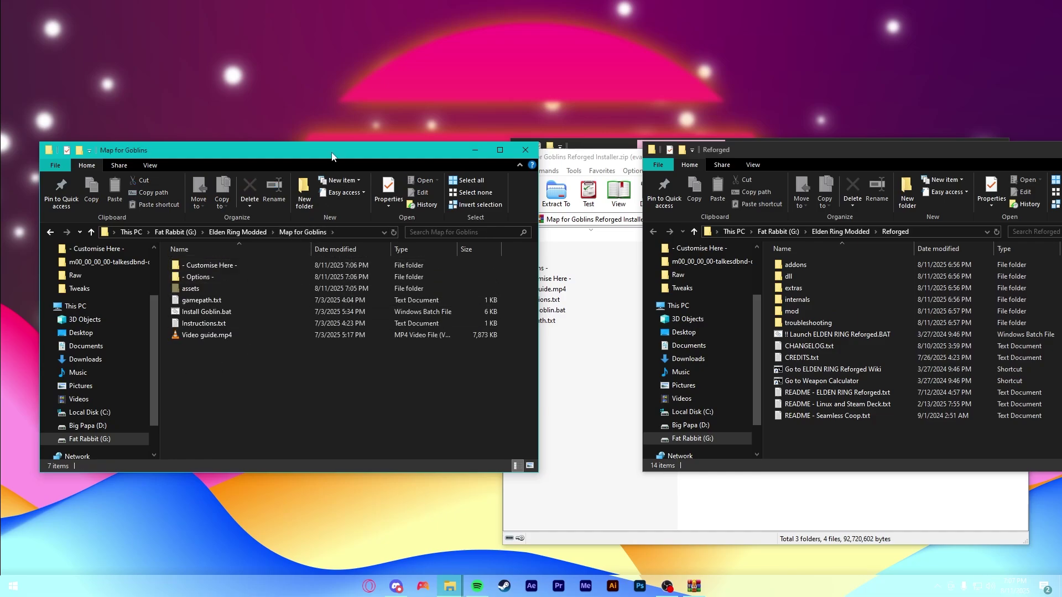
{"action": "left_click", "coordinate": [231, 299]}
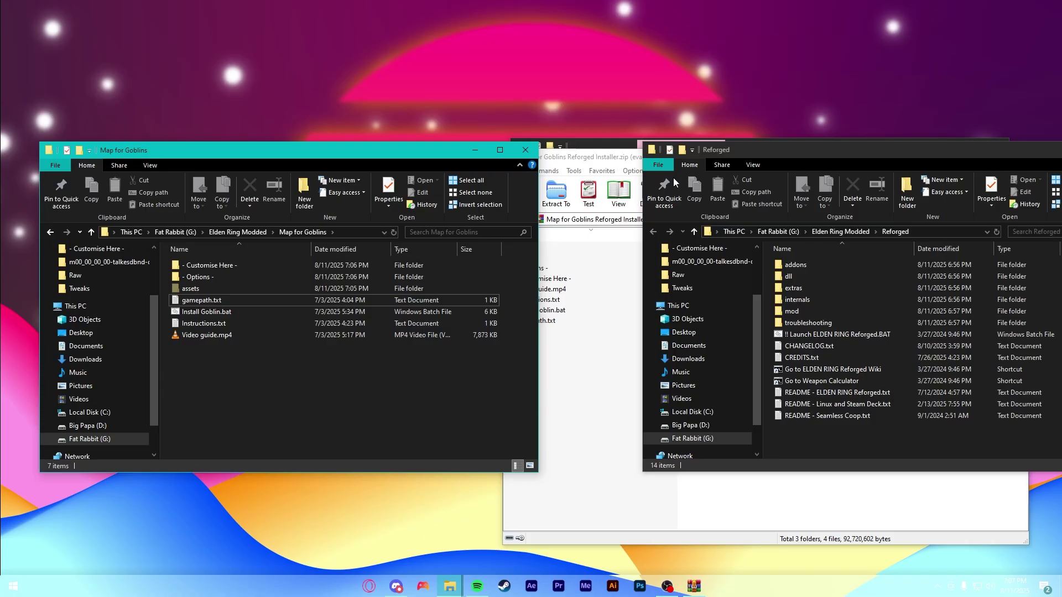
{"action": "left_click", "coordinate": [792, 311]}
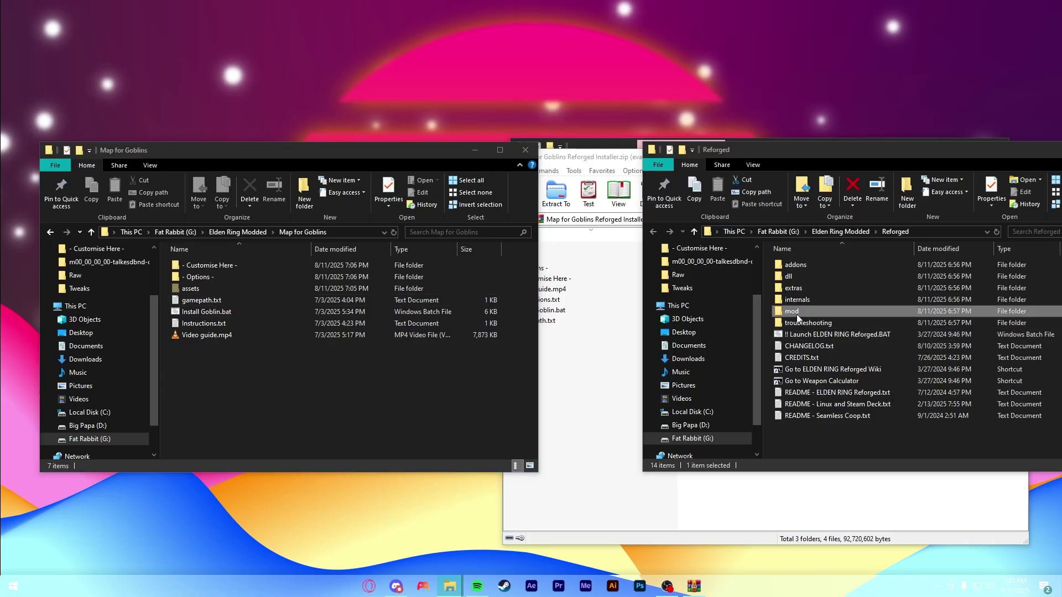
{"action": "left_click_drag", "start_coordinate": [797, 317], "coordinate": [202, 310]}
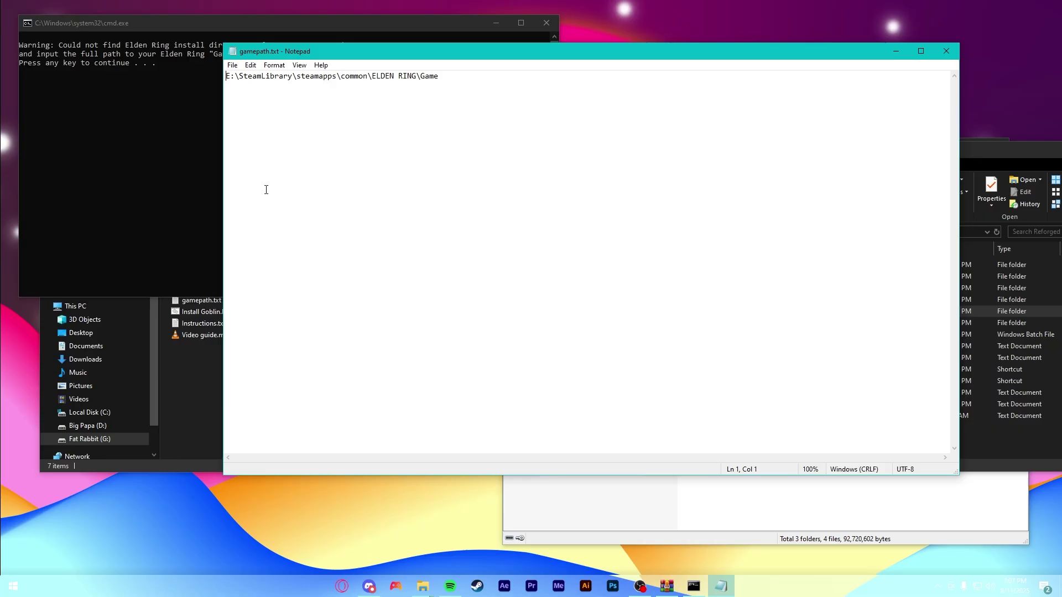
- Copy the G:\SteamLibrary\steamapps\common\ELDEN RING\Game path from Steam's local files into gamepath.txt and save it
{"action": "left_click", "coordinate": [477, 586]}
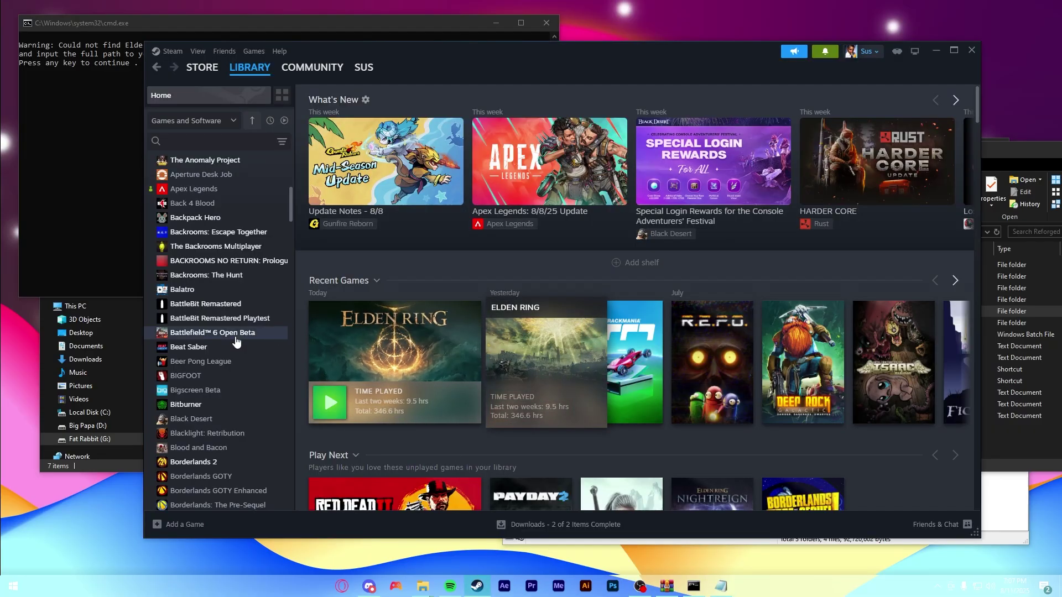
{"action": "right_click", "coordinate": [398, 350]}
{"action": "mouse_move", "coordinate": [454, 416]}
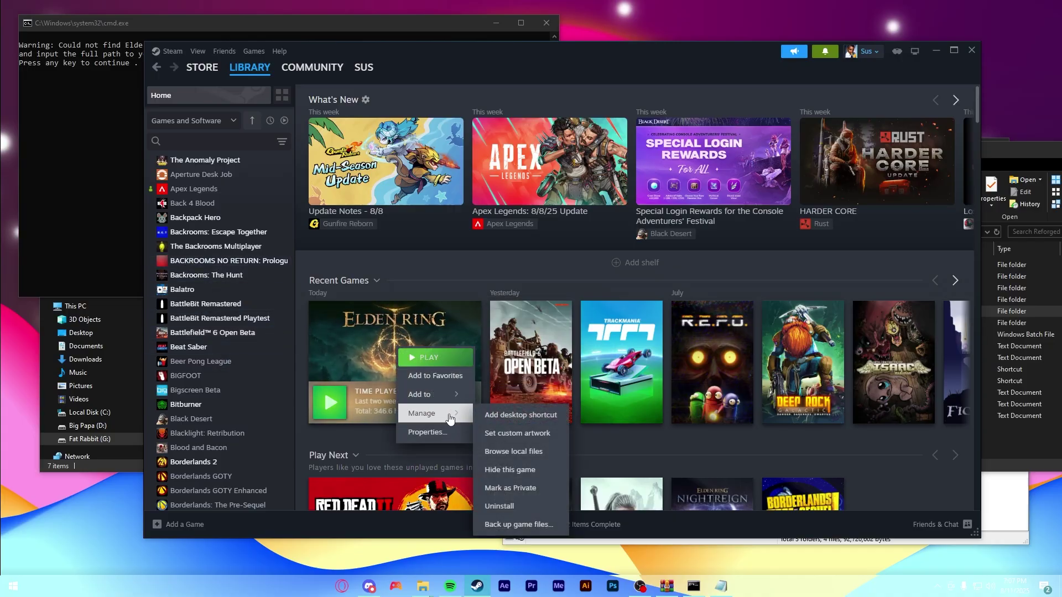
{"action": "left_click", "coordinate": [513, 451]}
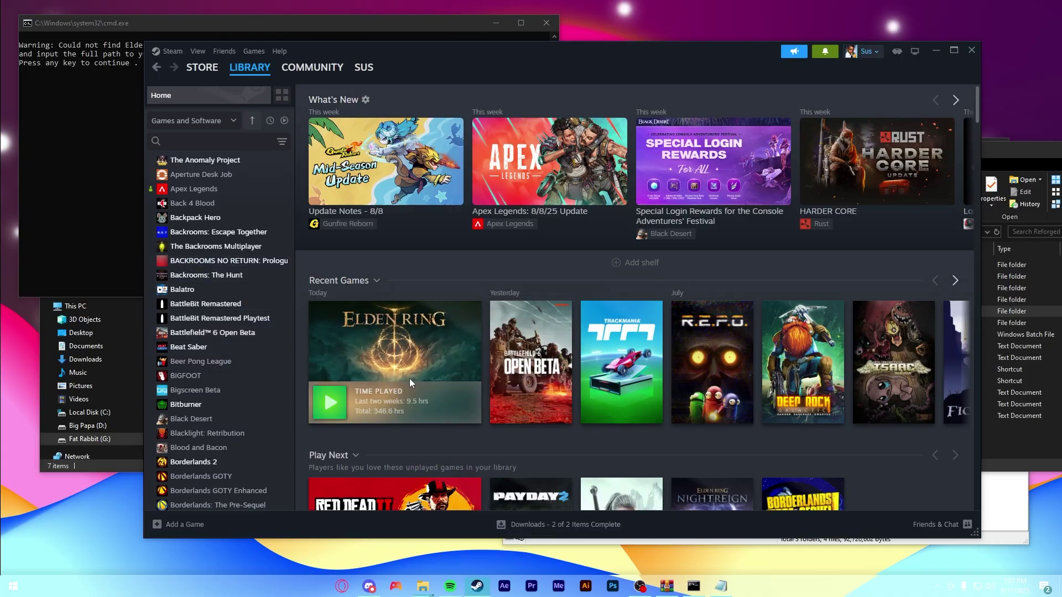
{"action": "double_click", "coordinate": [221, 278]}
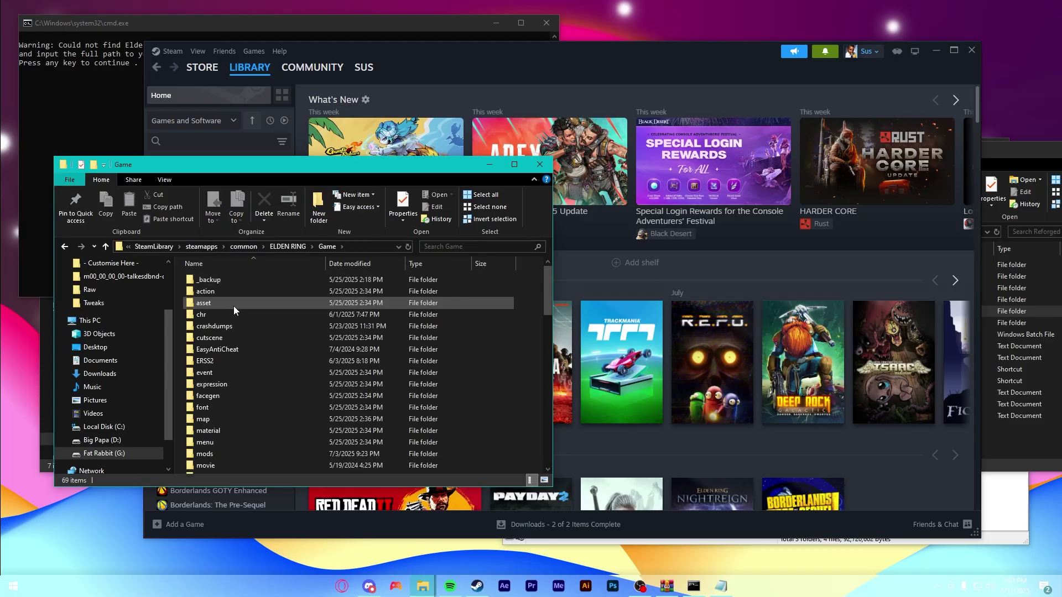
{"action": "left_click", "coordinate": [356, 247]}
{"action": "key", "text": "ctrl+c"}
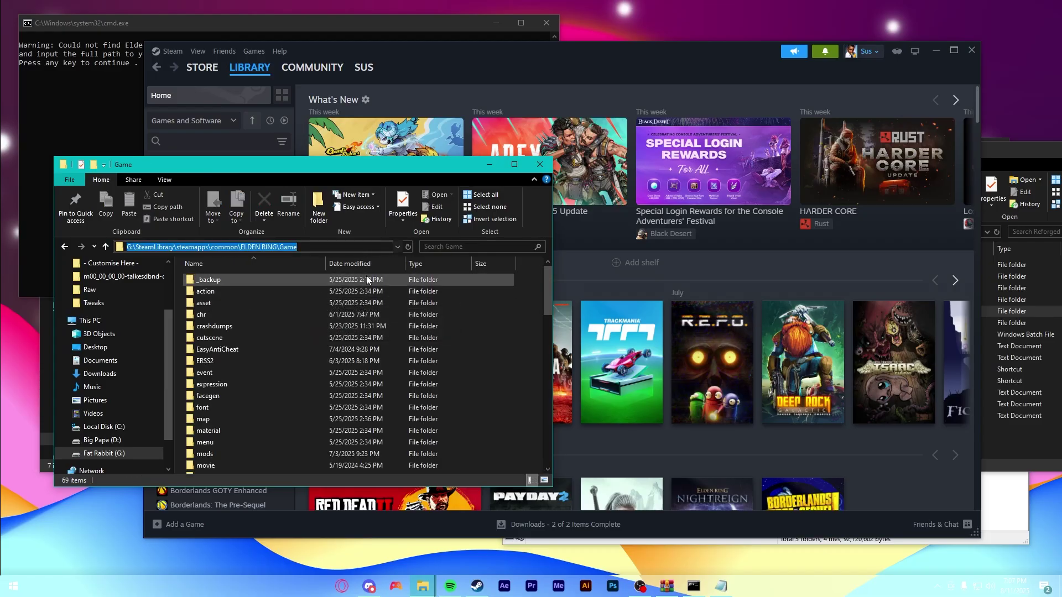
{"action": "key", "text": "alt+Tab"}
{"action": "key", "text": "ctrl+a"}
{"action": "key", "text": "ctrl+v"}
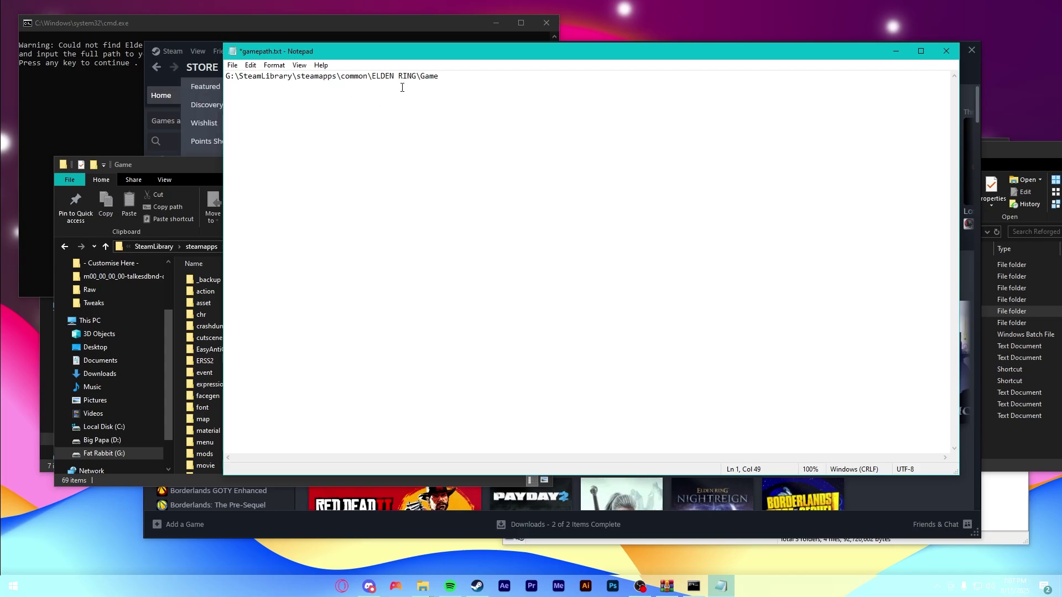
{"action": "key", "text": "ctrl+s"}
- Close gamepath.txt, let Install Goblin.bat run to Installation Complete, and close its console
{"action": "key", "text": "alt+F4"}
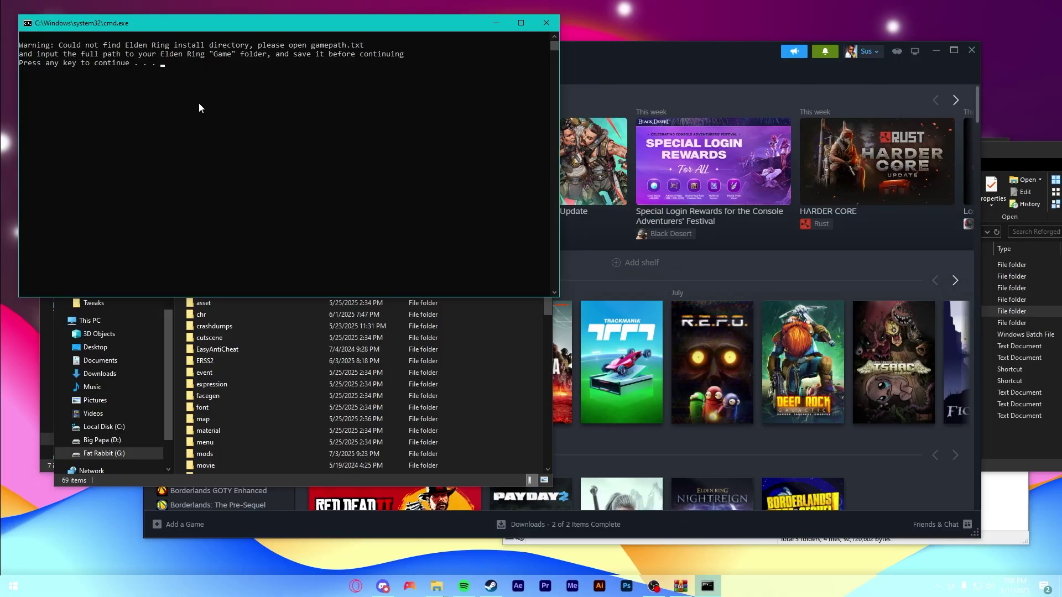
{"action": "key", "text": "Return"}
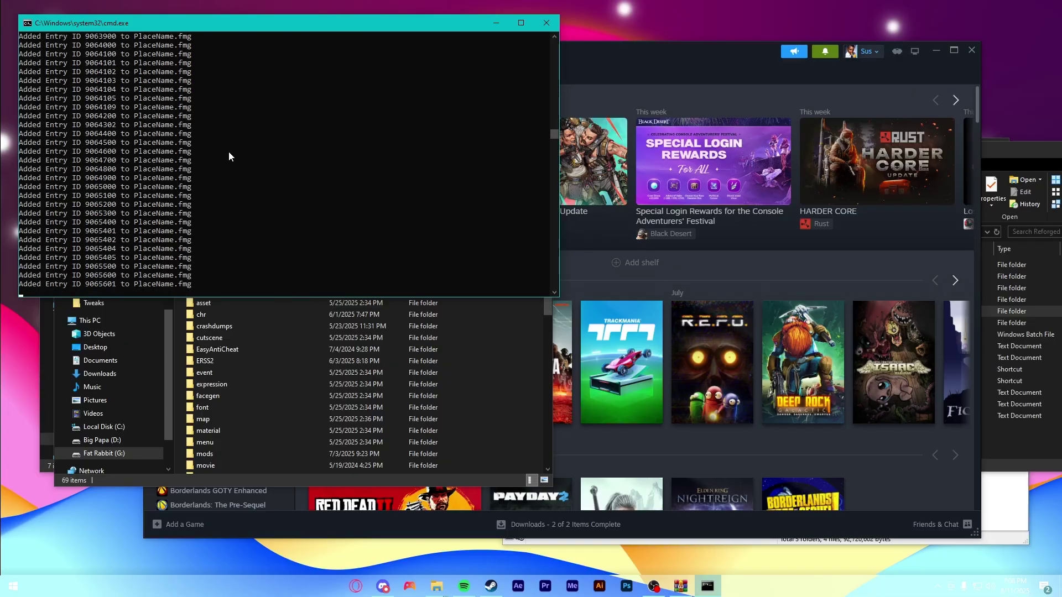
{"action": "left_click", "coordinate": [523, 445]}
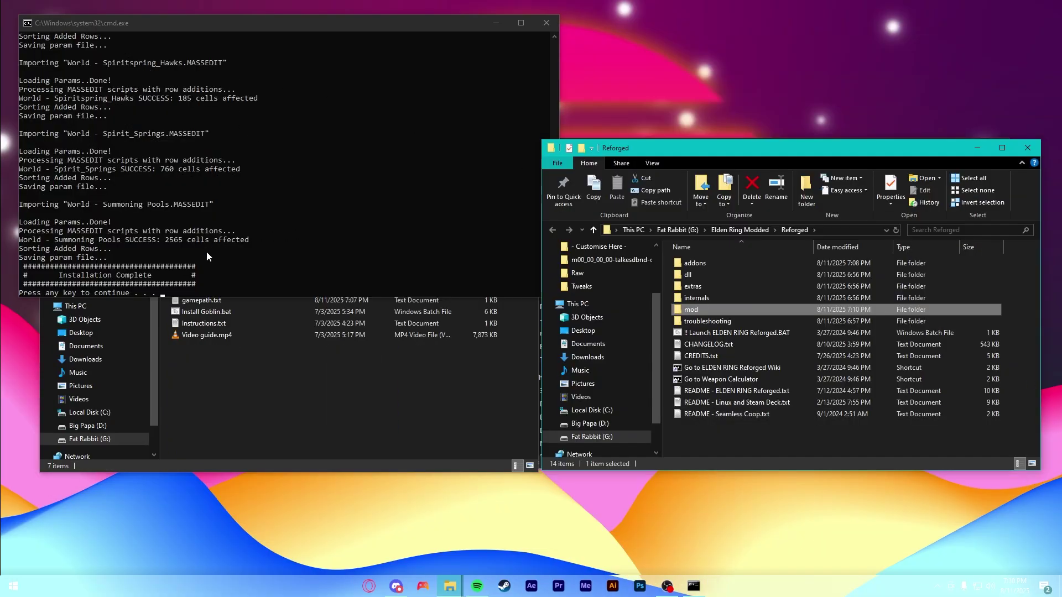
{"action": "left_click", "coordinate": [251, 249]}
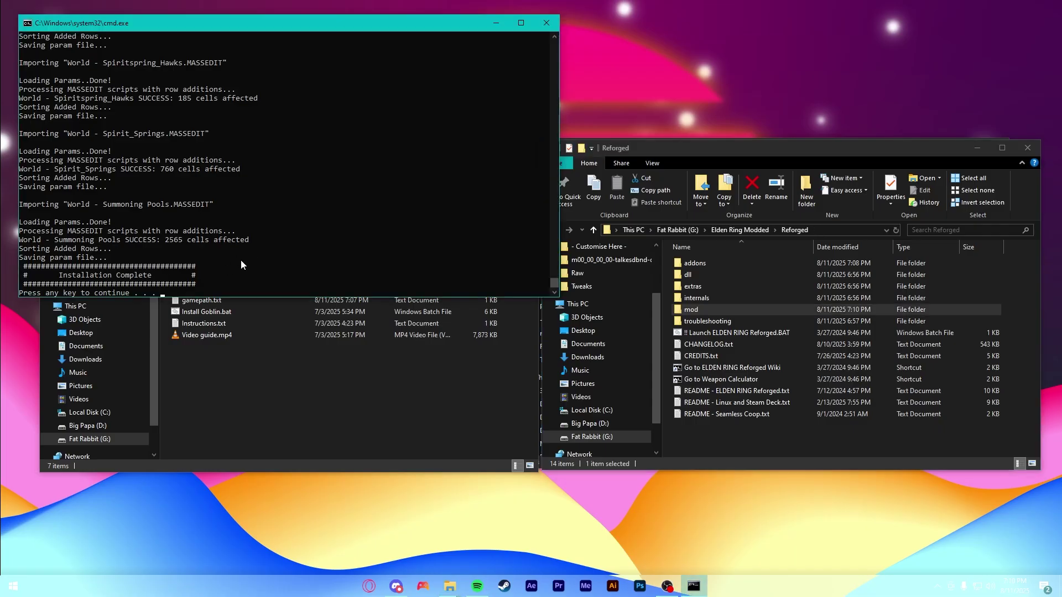
{"action": "key", "text": "Return"}
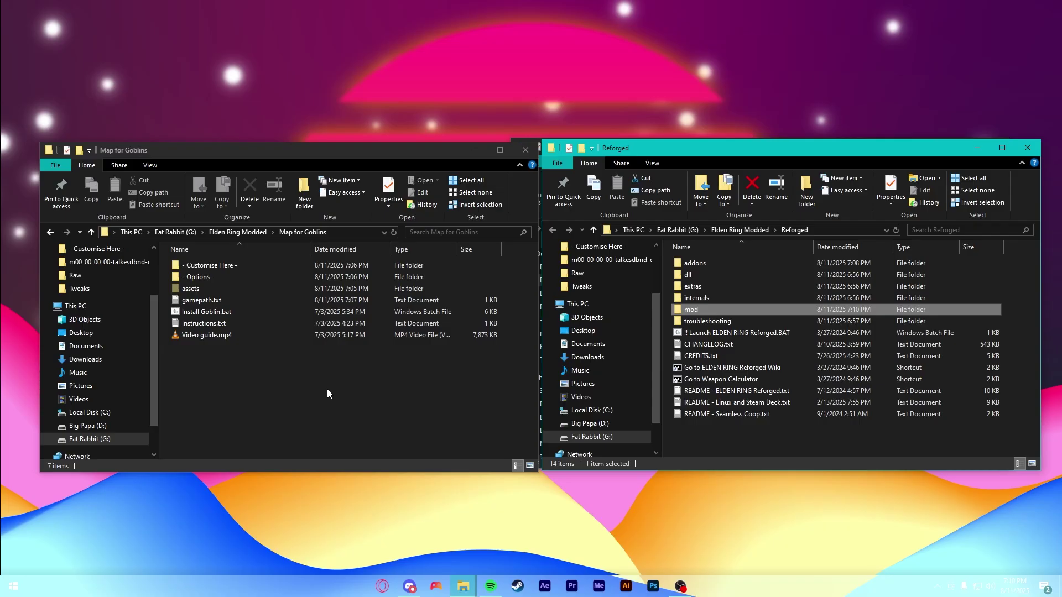
- Arrange Elden Ring Modded beside the Downloads folder holding the Smithbox-2-0-5-10-06-2025.zip archive
{"action": "left_click", "coordinate": [795, 231]}
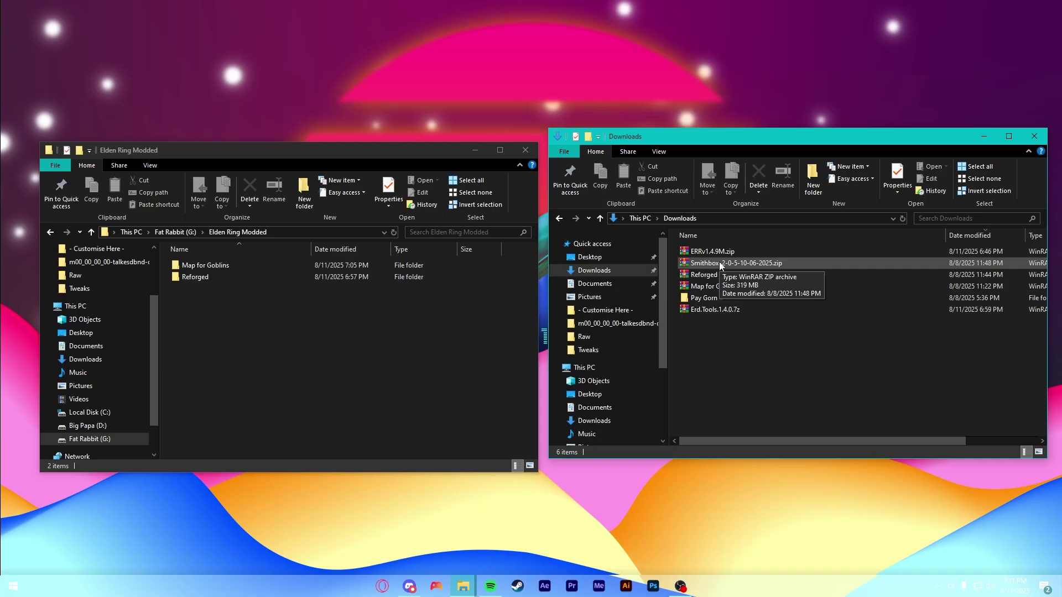
- Open the Smithbox zip in WinRAR and make a new Smithbox folder in Elden Ring Modded
{"action": "double_click", "coordinate": [719, 263]}
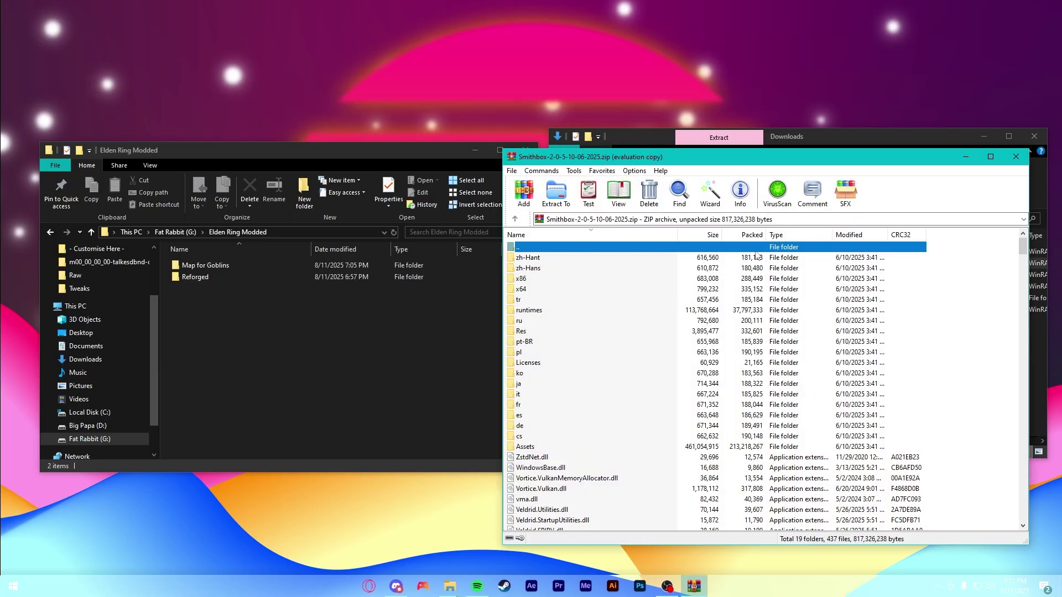
{"action": "left_click", "coordinate": [824, 354]}
{"action": "left_click", "coordinate": [281, 332]}
{"action": "right_click", "coordinate": [281, 332]}
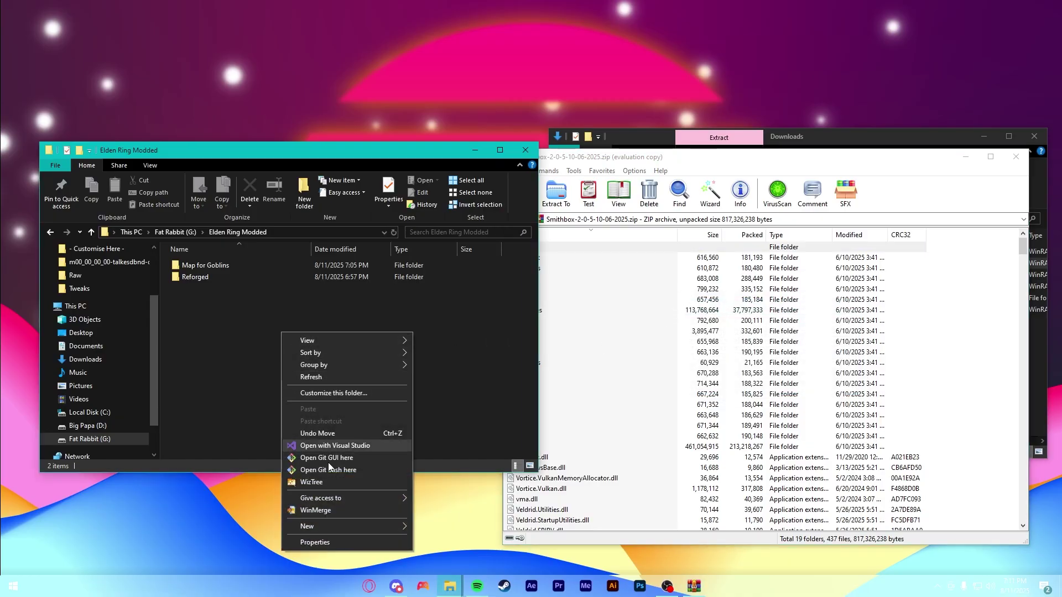
{"action": "mouse_move", "coordinate": [329, 528]}
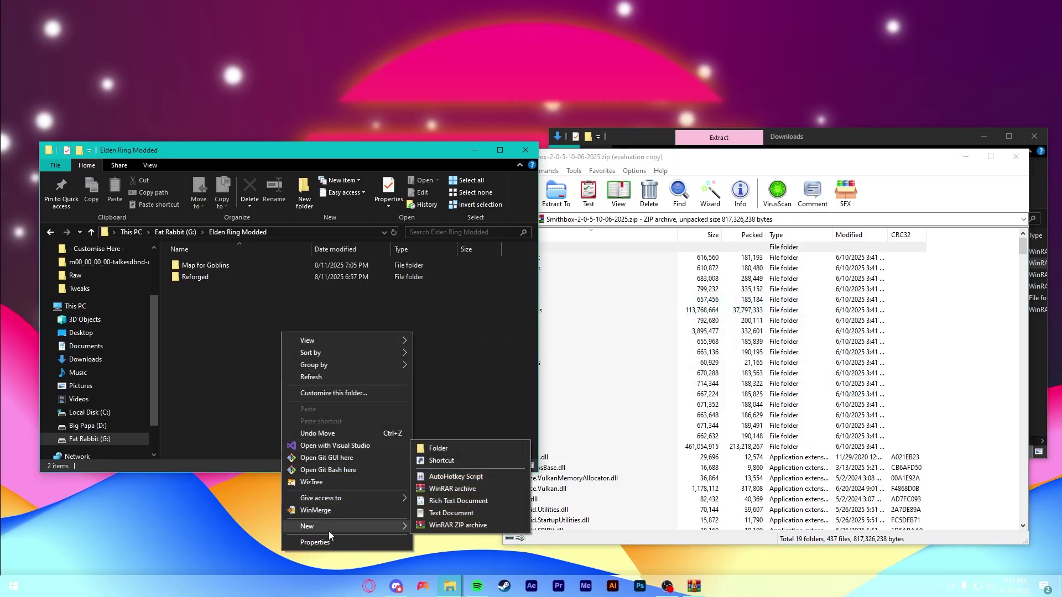
{"action": "left_click", "coordinate": [458, 449]}
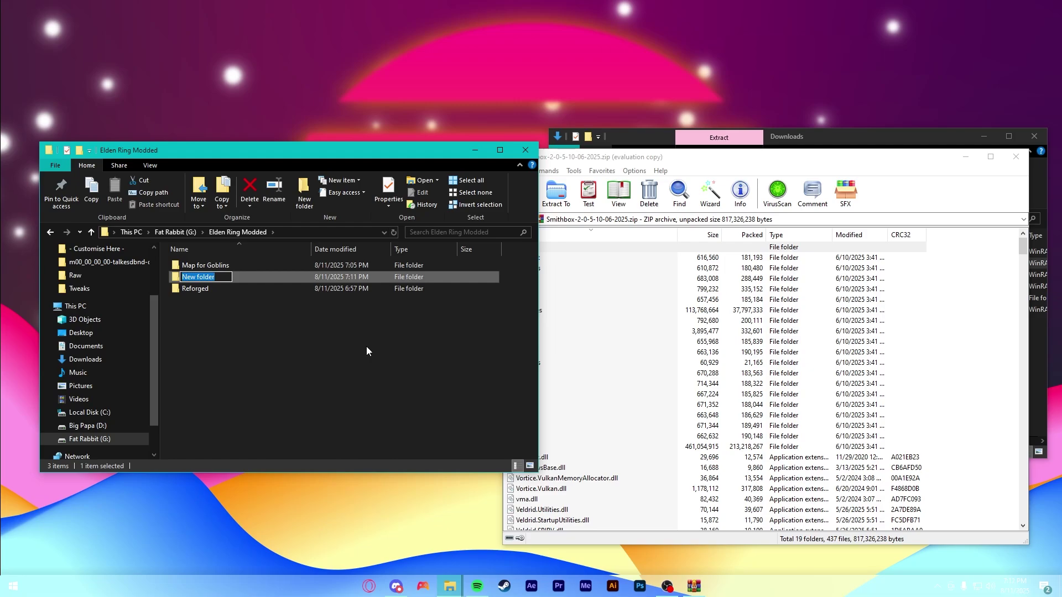
{"action": "type", "text": "Smithbox"}
{"action": "key", "text": "Return"}
{"action": "key", "text": "Return"}
- Extract every entry of the Smithbox archive into the new Smithbox folder
{"action": "left_click", "coordinate": [912, 426]}
{"action": "key", "text": "ctrl+a"}
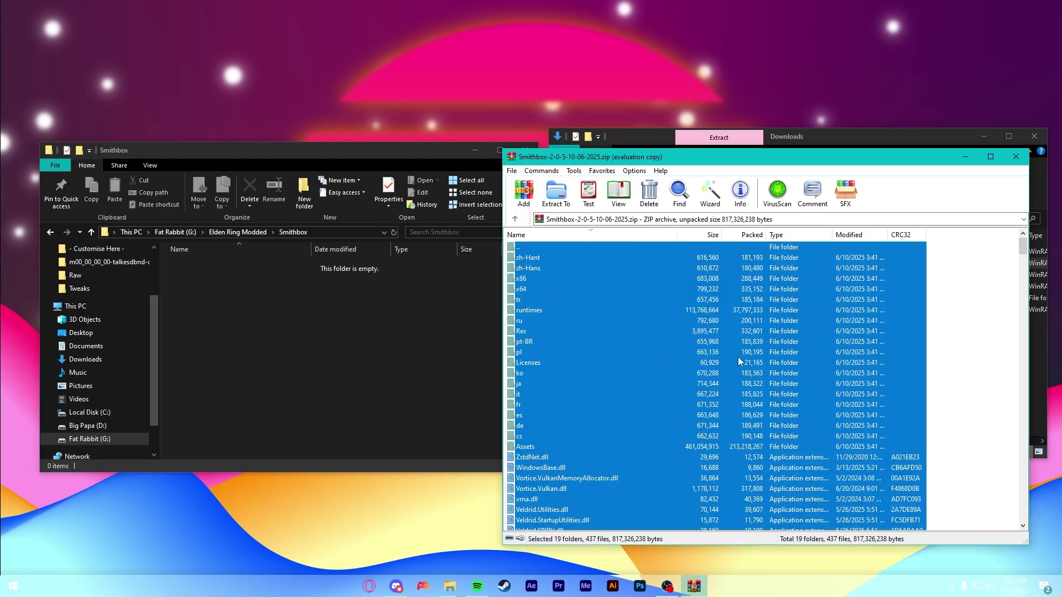
{"action": "left_click_drag", "start_coordinate": [738, 362], "coordinate": [283, 322]}
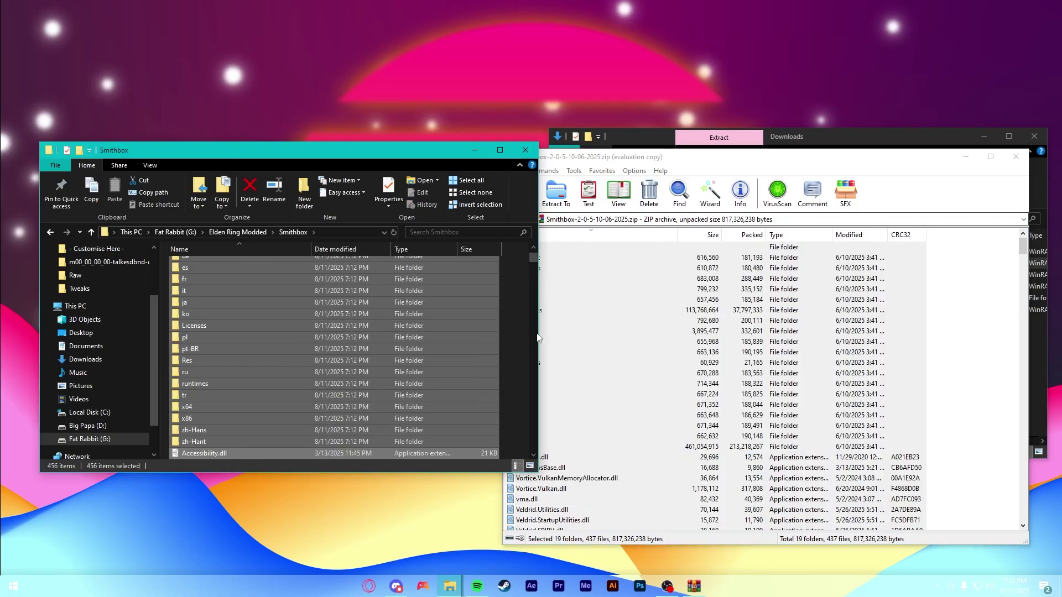
- Close WinRAR and create a shortcut to Smithbox.exe in the extracted Smithbox folder
{"action": "left_click", "coordinate": [1015, 157]}
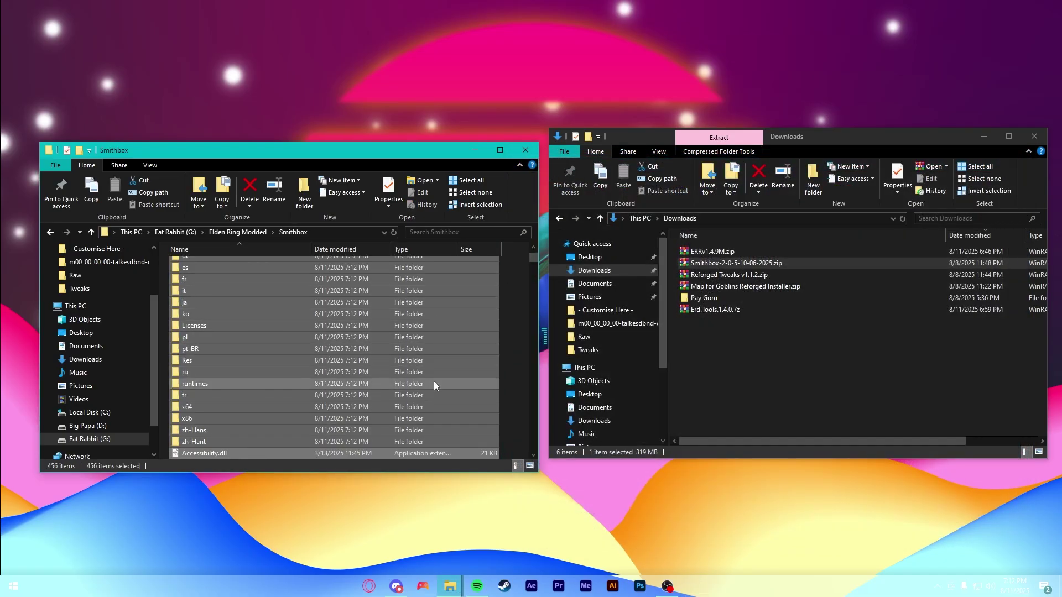
{"action": "left_click", "coordinate": [509, 382]}
{"action": "left_click", "coordinate": [150, 165]}
{"action": "scroll", "coordinate": [447, 329], "scroll_direction": "down", "scroll_amount": 7}
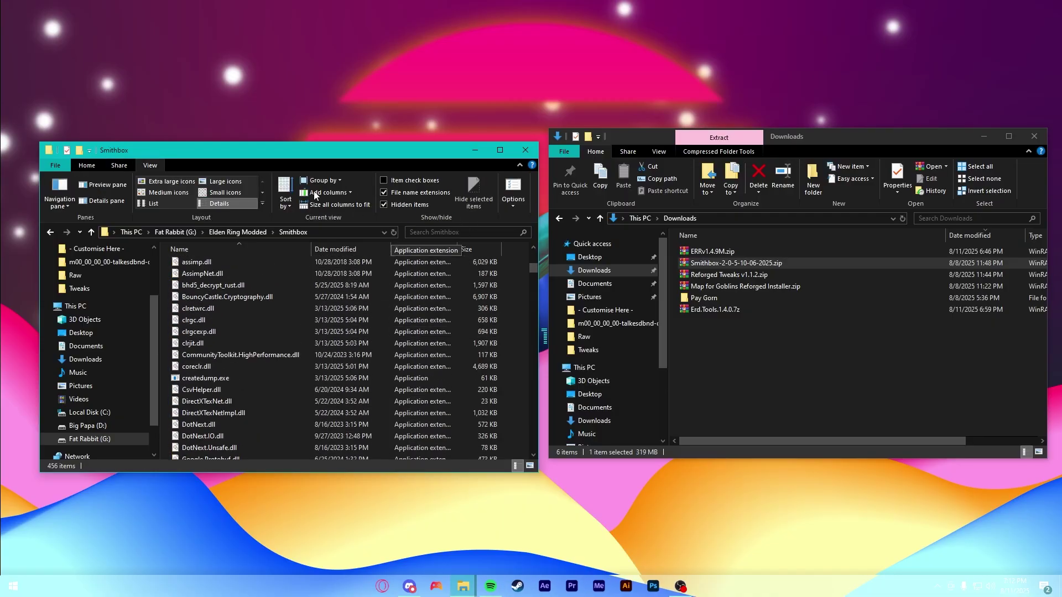
{"action": "left_click", "coordinate": [87, 165]}
{"action": "scroll", "coordinate": [360, 400], "scroll_direction": "down", "scroll_amount": 10}
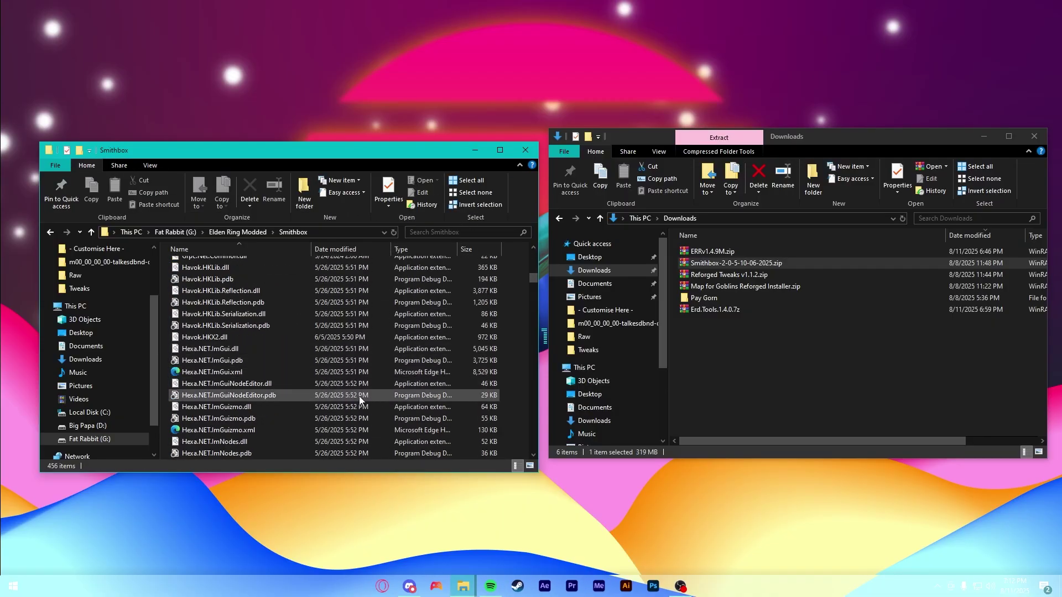
{"action": "scroll", "coordinate": [359, 399], "scroll_direction": "down", "scroll_amount": 20}
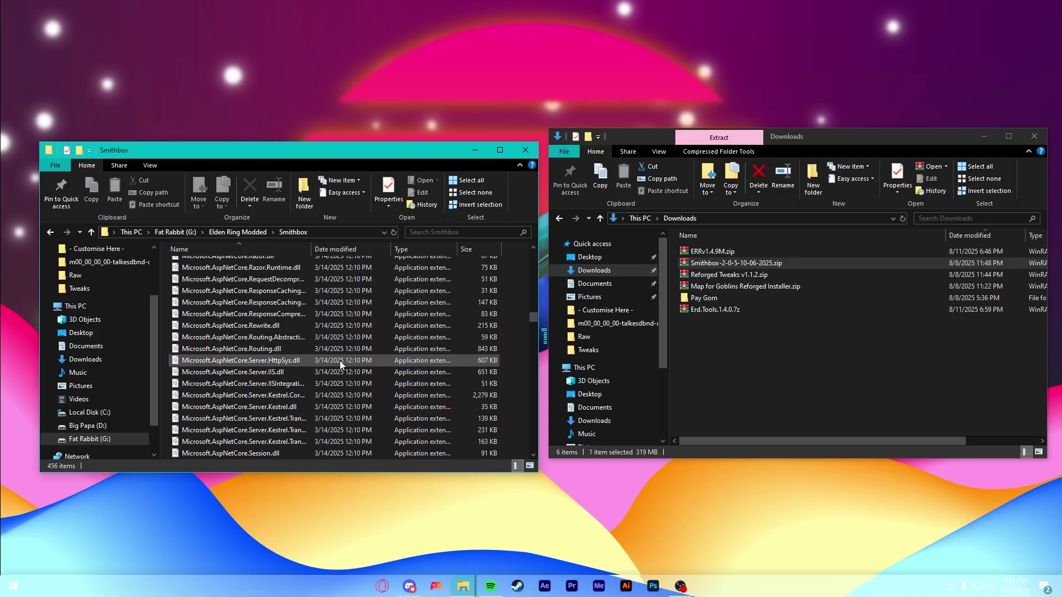
{"action": "scroll", "coordinate": [331, 362], "scroll_direction": "down", "scroll_amount": 20}
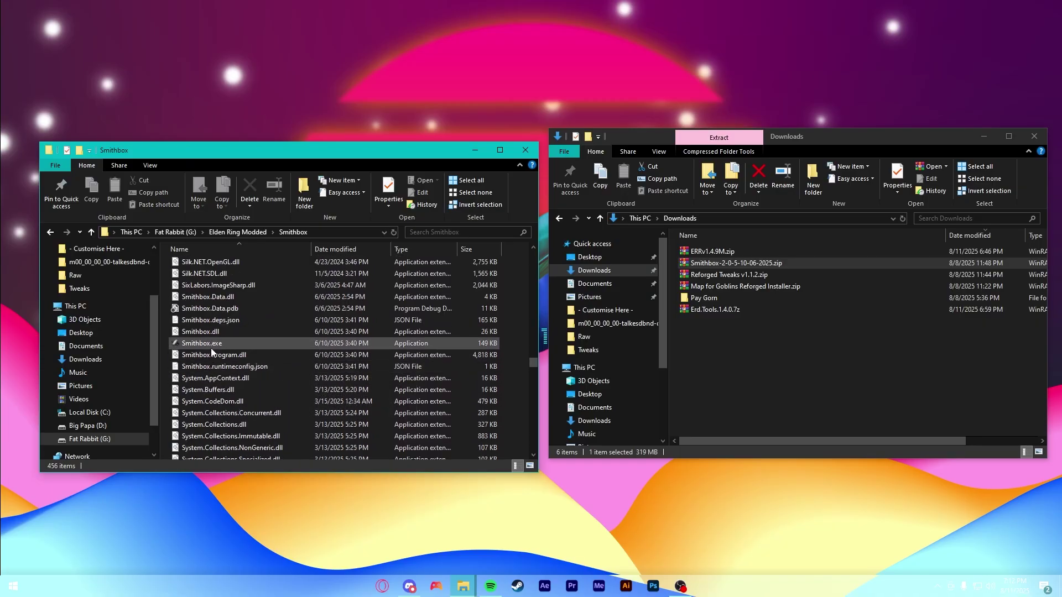
{"action": "right_click", "coordinate": [201, 344]}
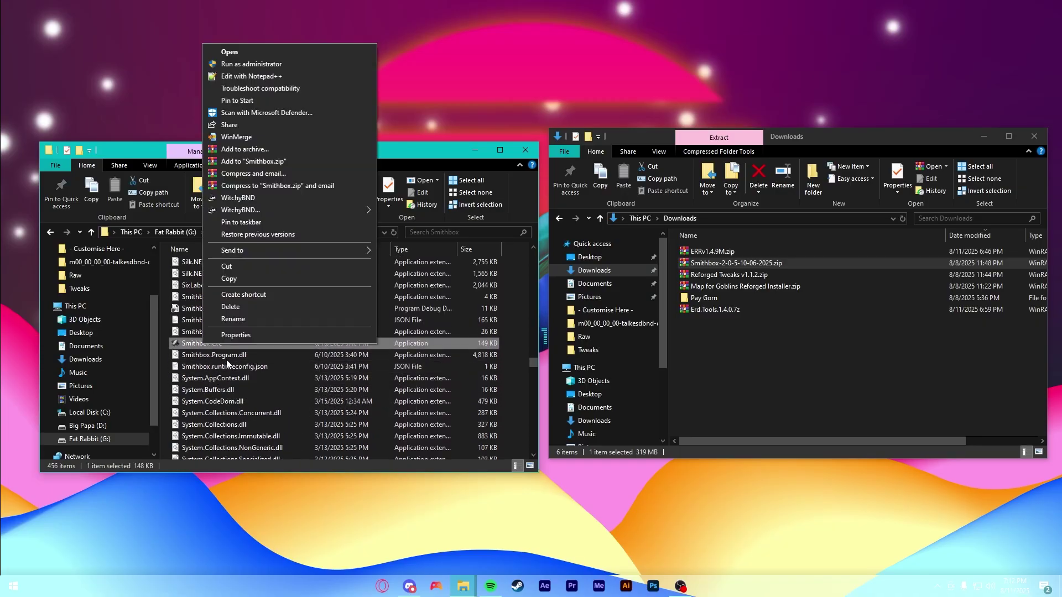
{"action": "left_click", "coordinate": [244, 294]}
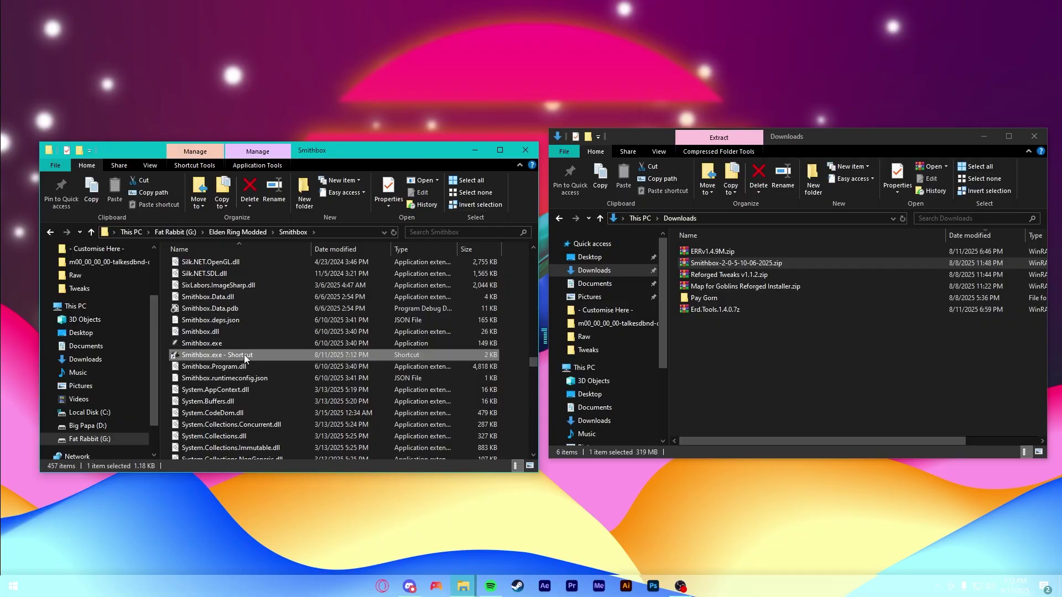
- Paste the shortcut into Elden Ring Modded and rename it to Smithbox
{"action": "left_click", "coordinate": [254, 232]}
{"action": "key", "text": "ctrl+v"}
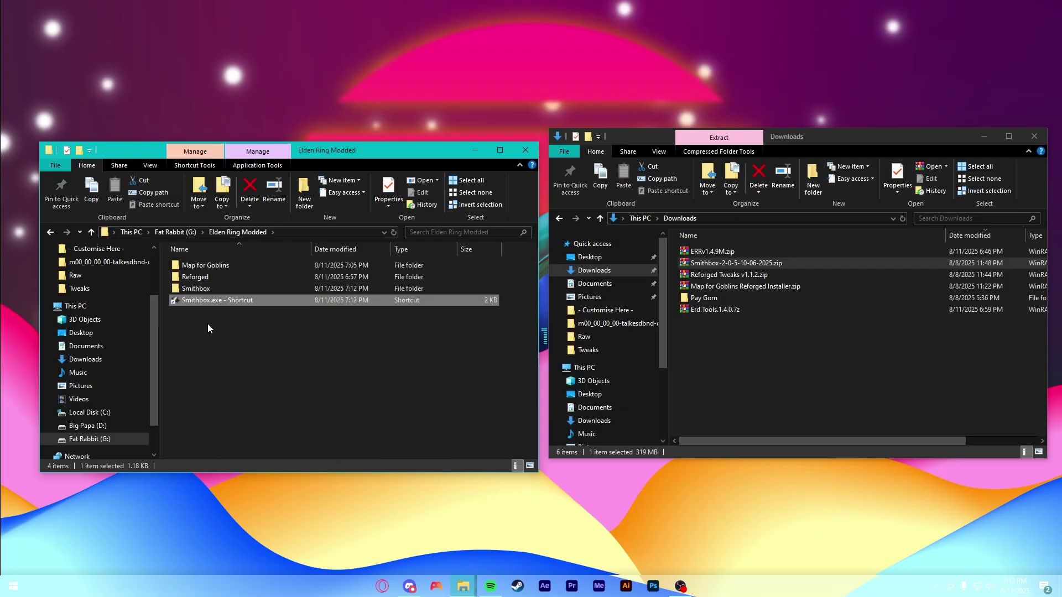
{"action": "left_click", "coordinate": [231, 302]}
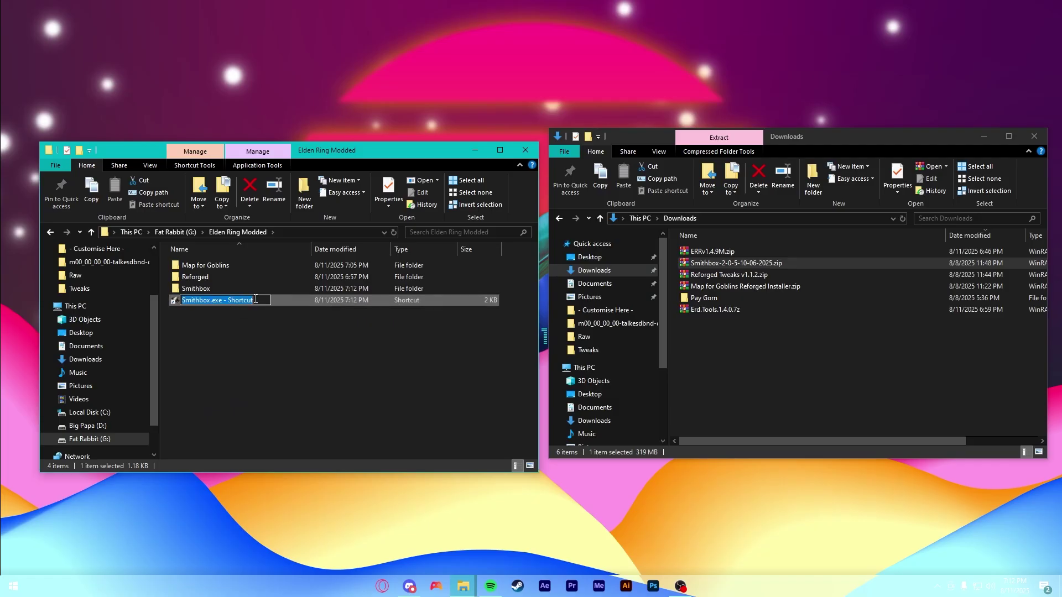
{"action": "left_click_drag", "start_coordinate": [256, 300], "coordinate": [213, 302]}
{"action": "key", "text": "BackSpace"}
{"action": "left_click", "coordinate": [291, 361]}
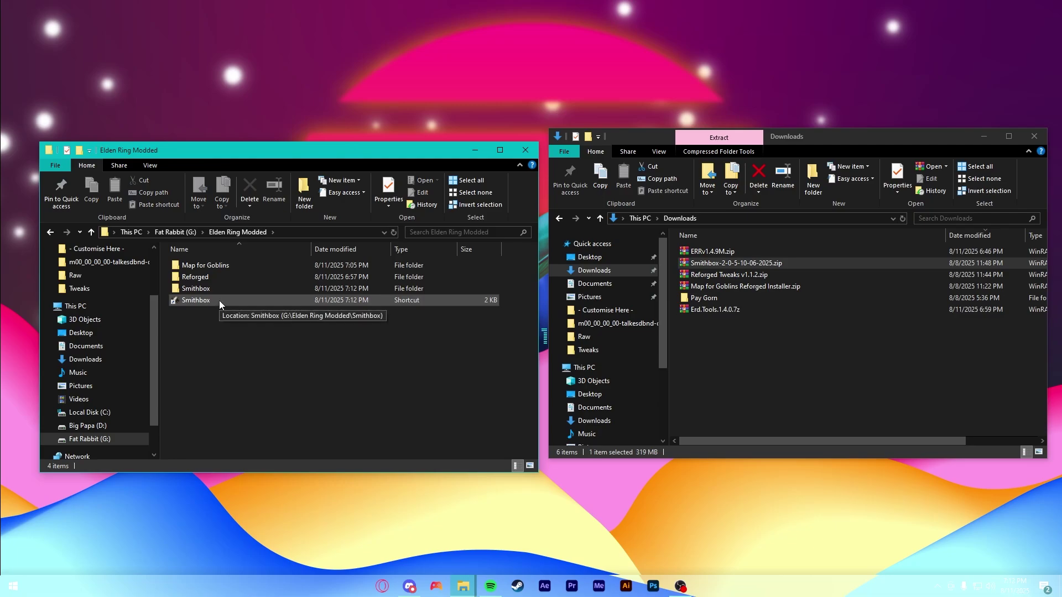
{"action": "left_click", "coordinate": [746, 410]}
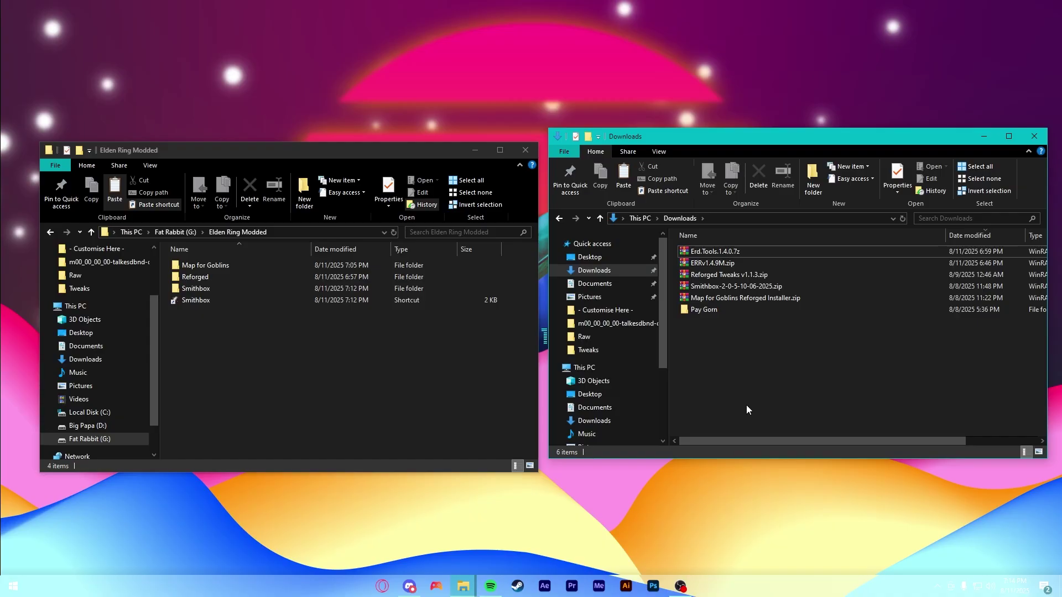
- Go to Reforged's addons folder and open Reforged Tweaks v1.1.3.zip in WinRAR
{"action": "double_click", "coordinate": [199, 278]}
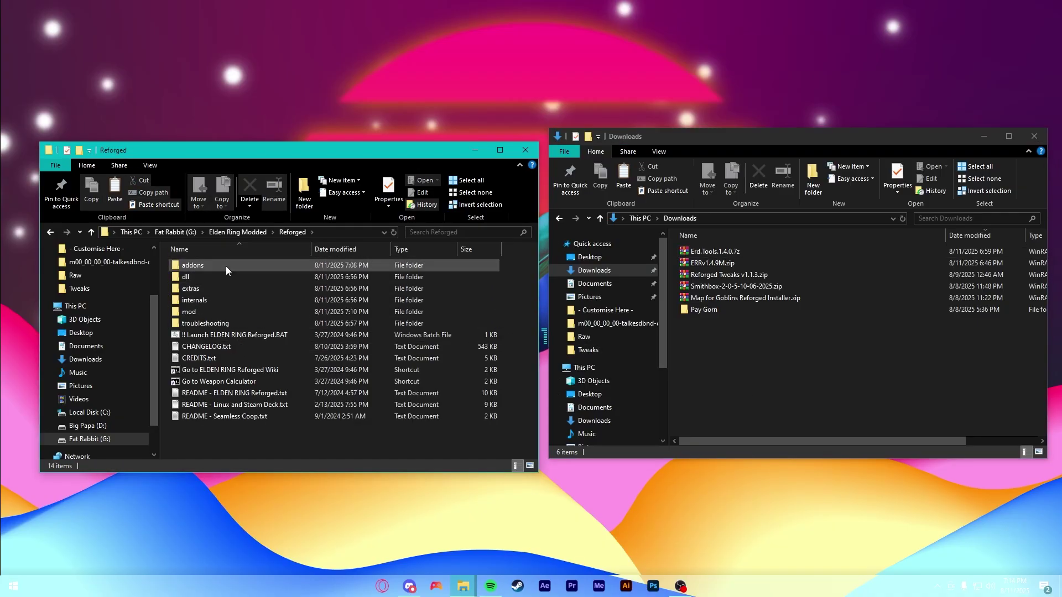
{"action": "double_click", "coordinate": [202, 265]}
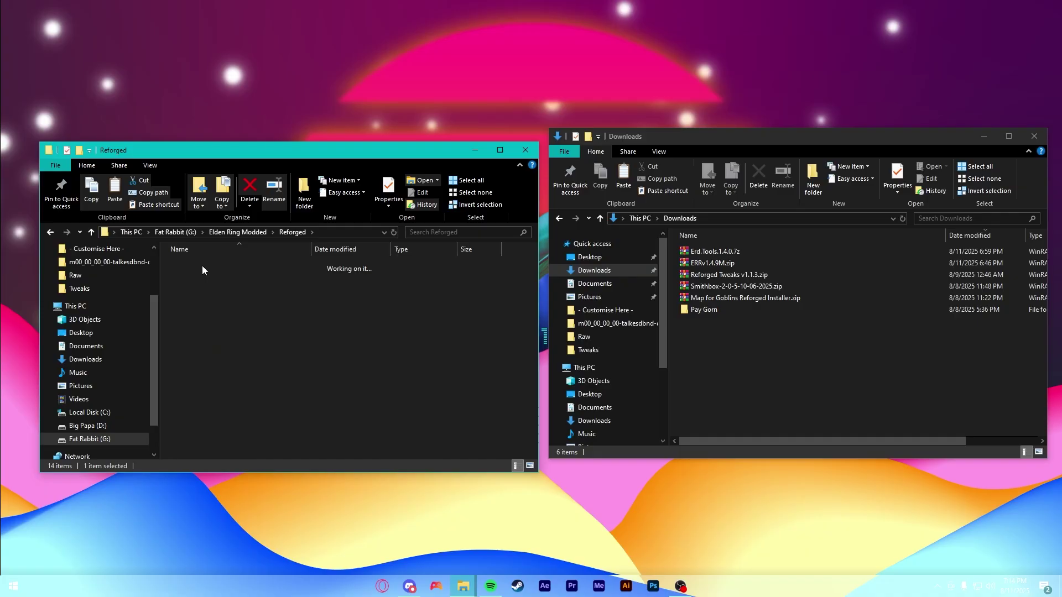
{"action": "left_click", "coordinate": [863, 390]}
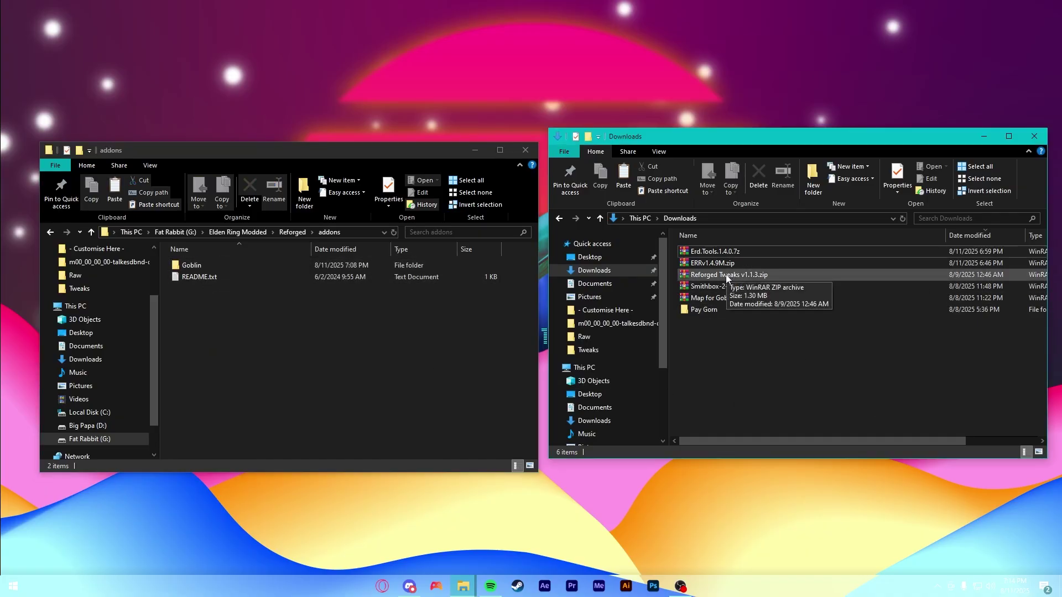
{"action": "double_click", "coordinate": [728, 275]}
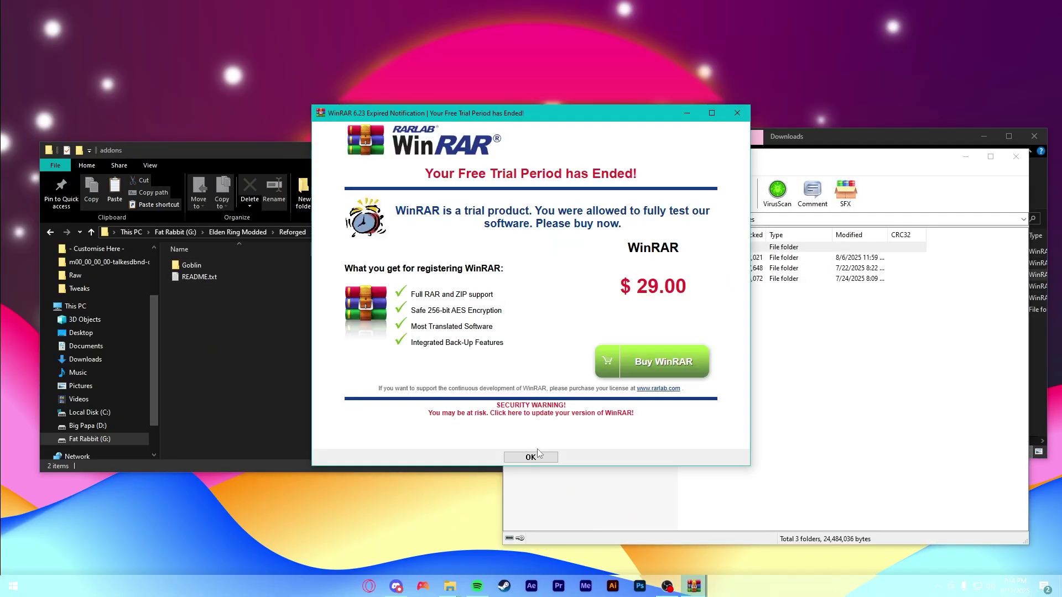
{"action": "left_click", "coordinate": [520, 456]}
- Create a new folder named 'Reforged Tweaks' inside addons
{"action": "left_click", "coordinate": [563, 316]}
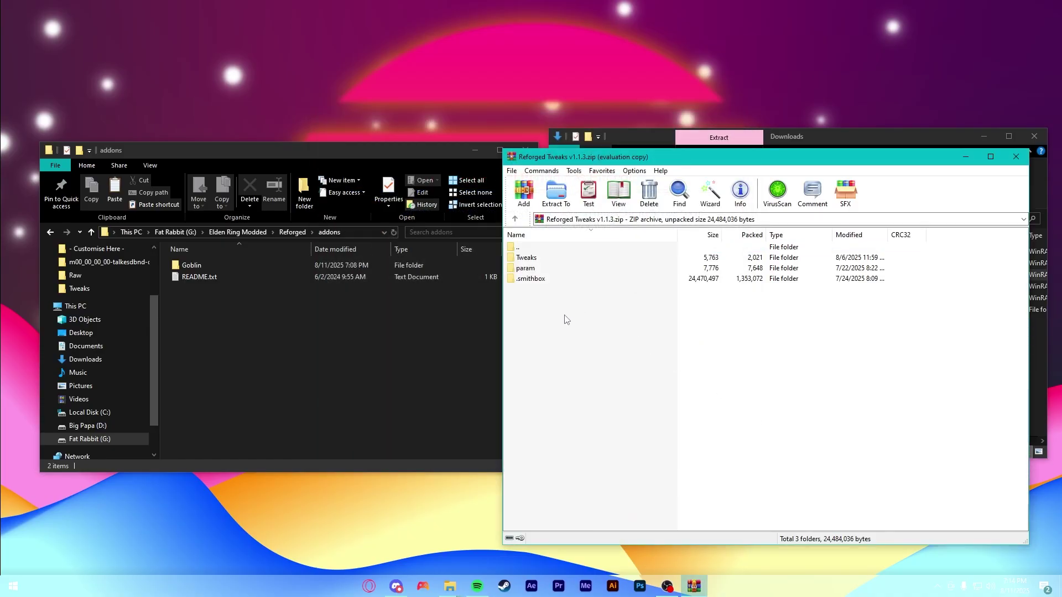
{"action": "right_click", "coordinate": [244, 332]}
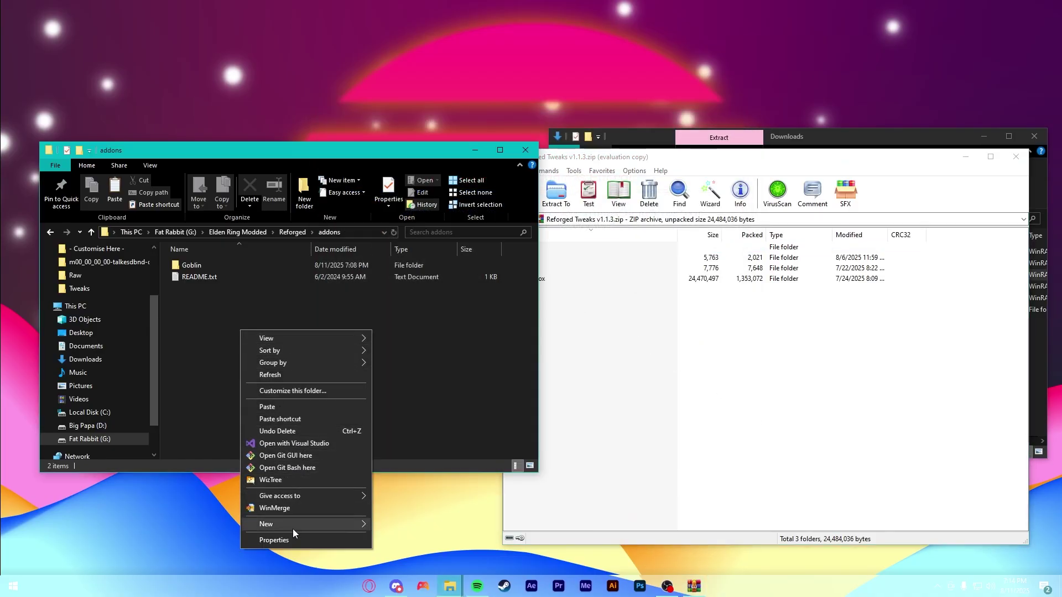
{"action": "mouse_move", "coordinate": [299, 523]}
{"action": "left_click", "coordinate": [440, 449]}
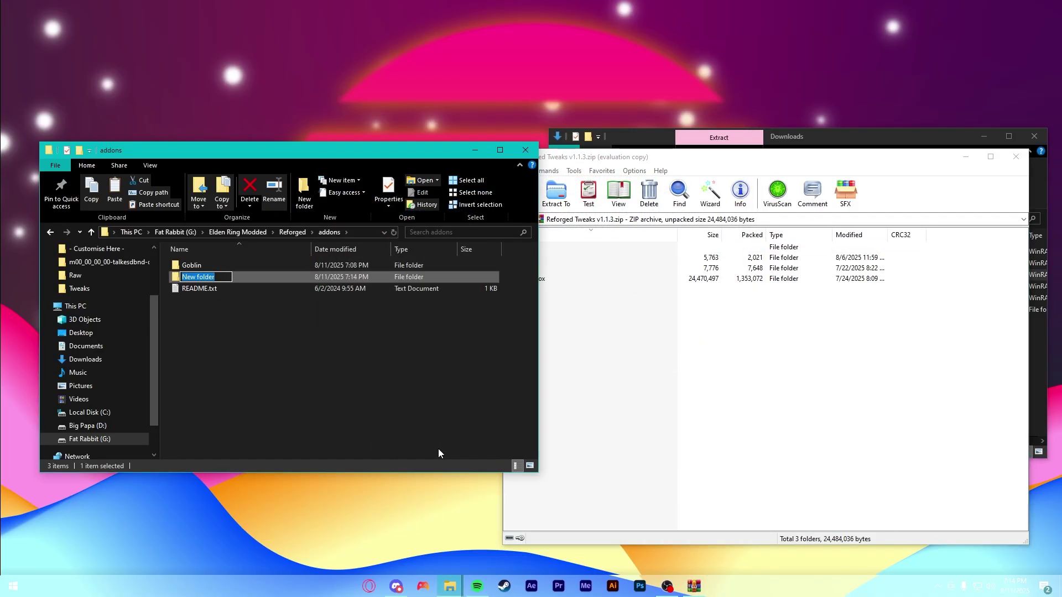
{"action": "type", "text": "Reforged Tweaks"}
{"action": "key", "text": "Return"}
{"action": "key", "text": "Return"}
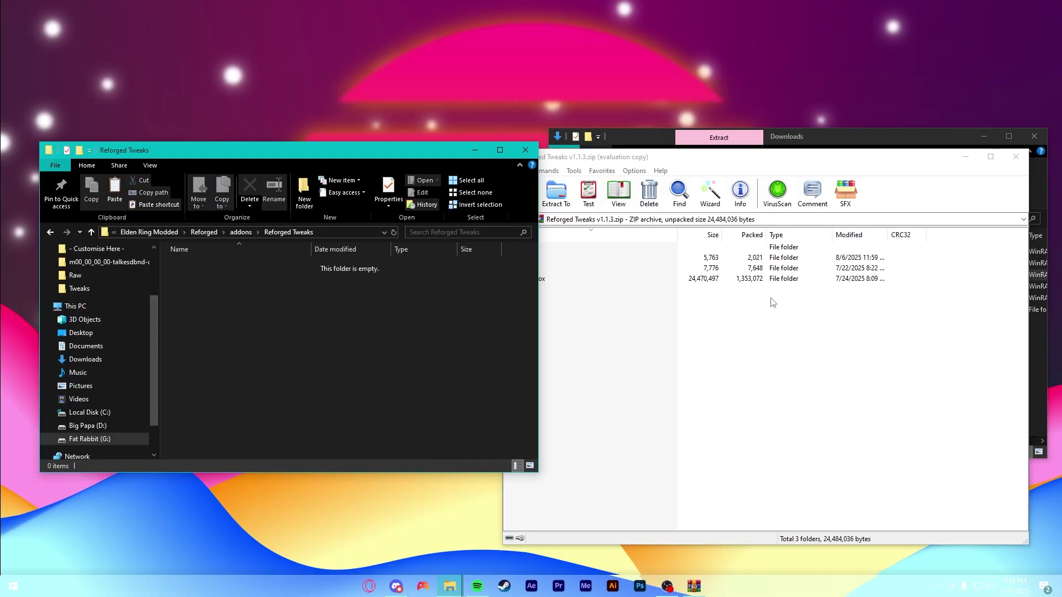
- Extract the .smithbox, param and Tweaks folders from the archive into Reforged Tweaks
{"action": "left_click", "coordinate": [805, 420]}
{"action": "left_click_drag", "start_coordinate": [552, 359], "coordinate": [548, 260]}
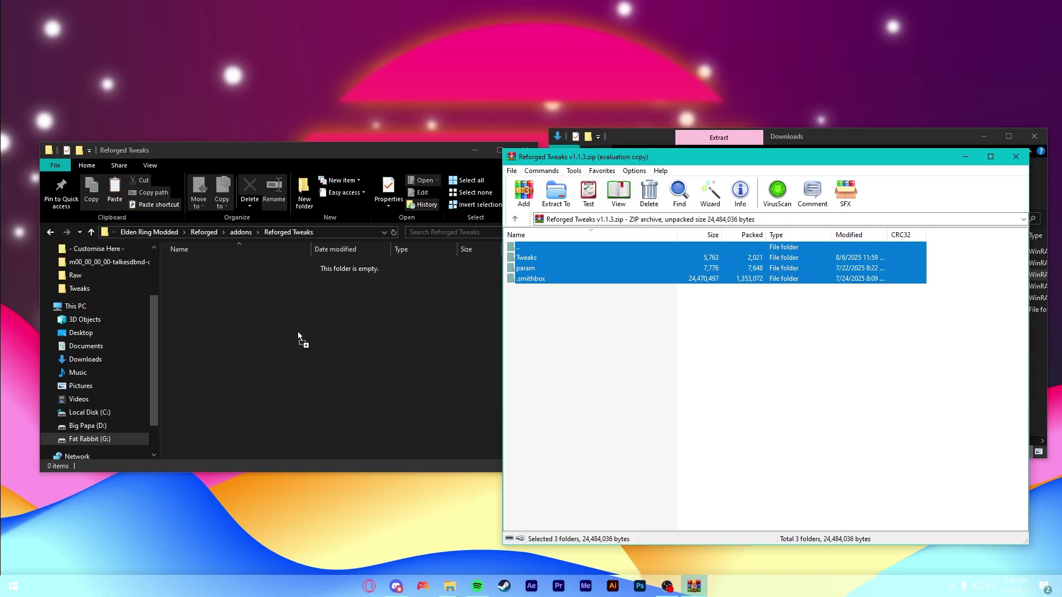
{"action": "left_click_drag", "start_coordinate": [298, 330], "coordinate": [301, 329]}
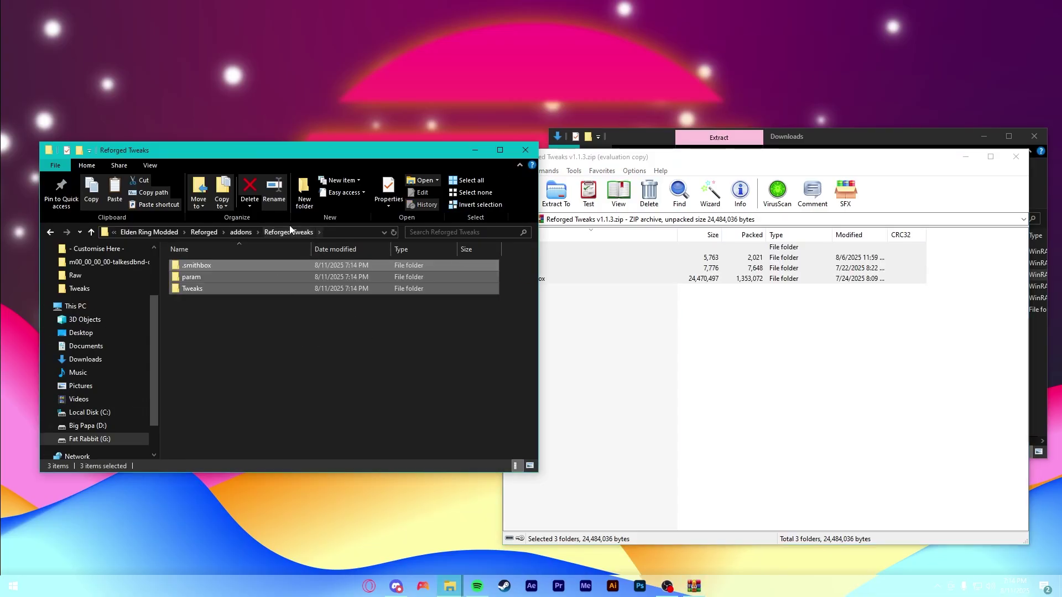
{"action": "left_click", "coordinate": [274, 333]}
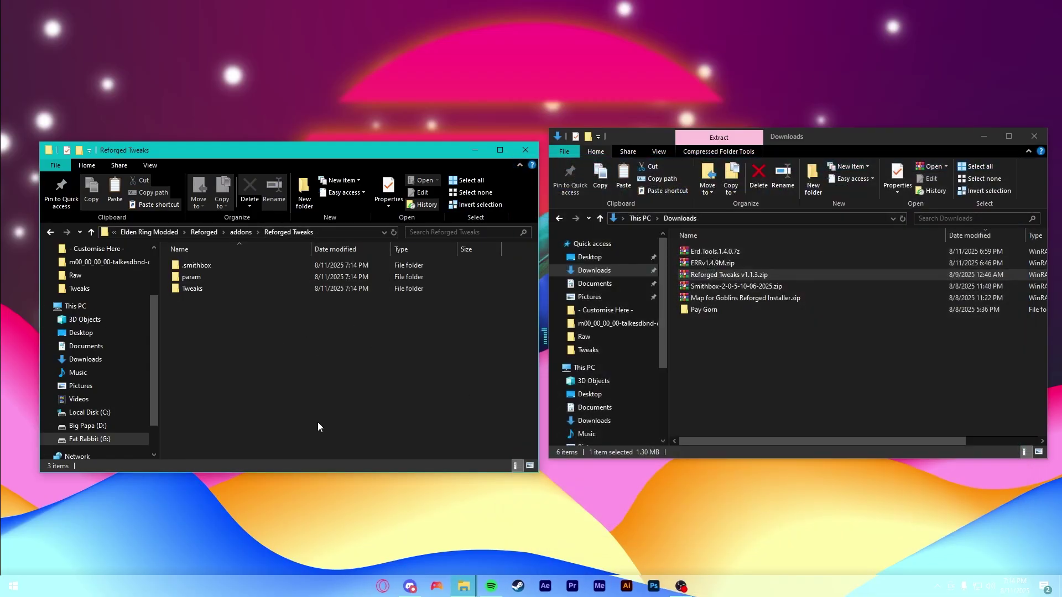
- Copy regulation.bin from Reforged's mod folder and paste it into addons > Reforged Tweaks
{"action": "left_click", "coordinate": [203, 233]}
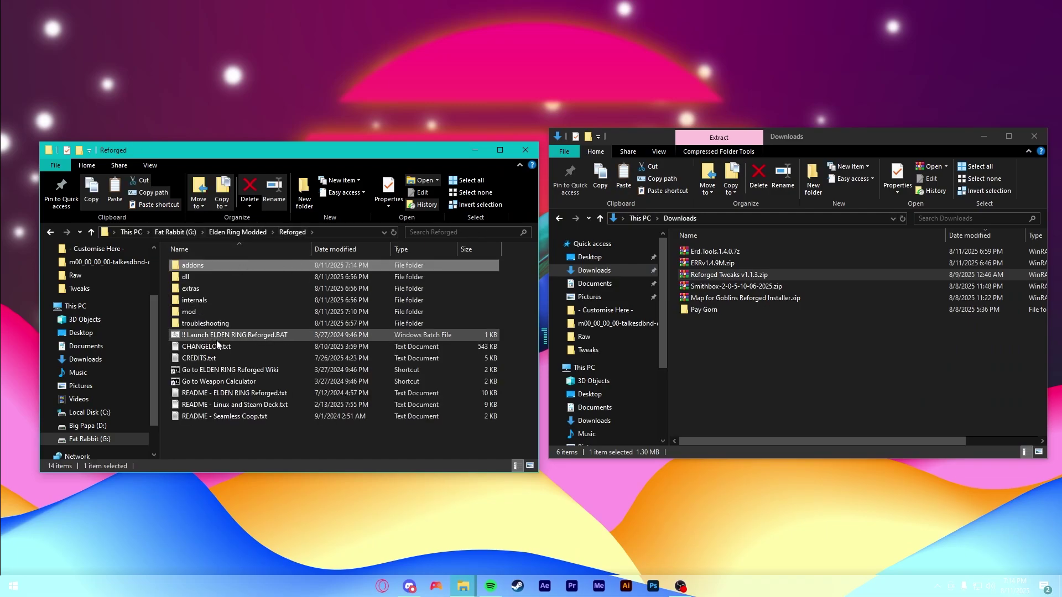
{"action": "double_click", "coordinate": [188, 312]}
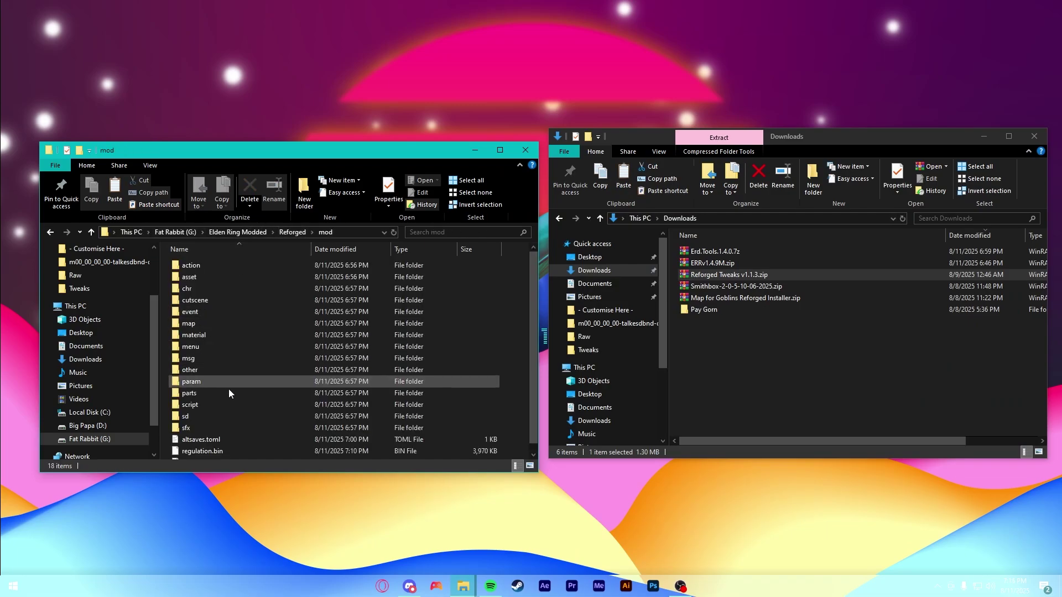
{"action": "scroll", "coordinate": [246, 398], "scroll_direction": "down", "scroll_amount": 1}
{"action": "left_click", "coordinate": [232, 442]}
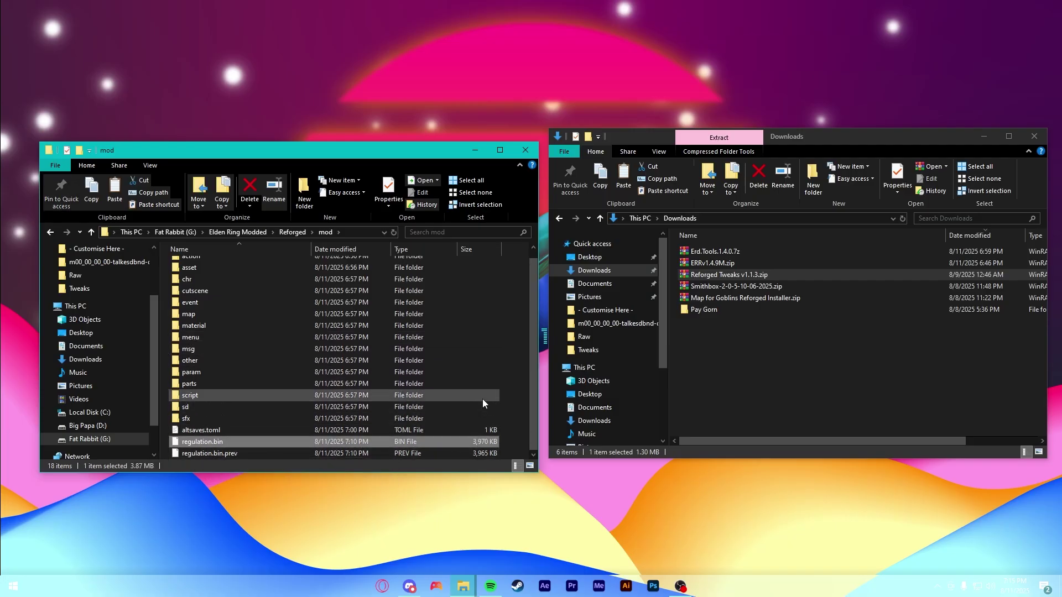
{"action": "left_click", "coordinate": [299, 234]}
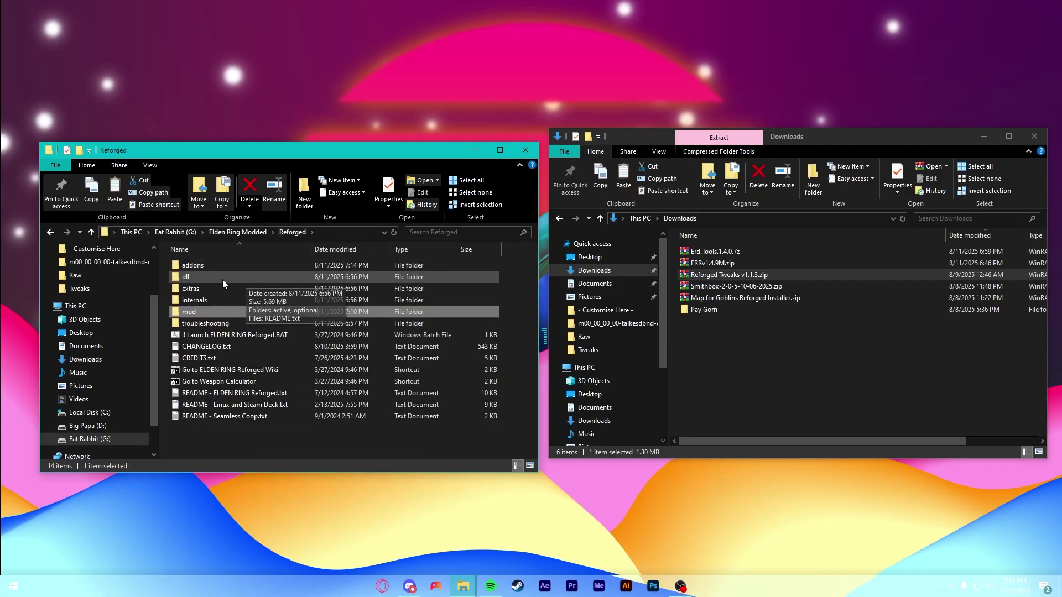
{"action": "double_click", "coordinate": [217, 267]}
{"action": "left_click", "coordinate": [217, 278]}
{"action": "double_click", "coordinate": [218, 277]}
{"action": "key", "text": "ctrl+v"}
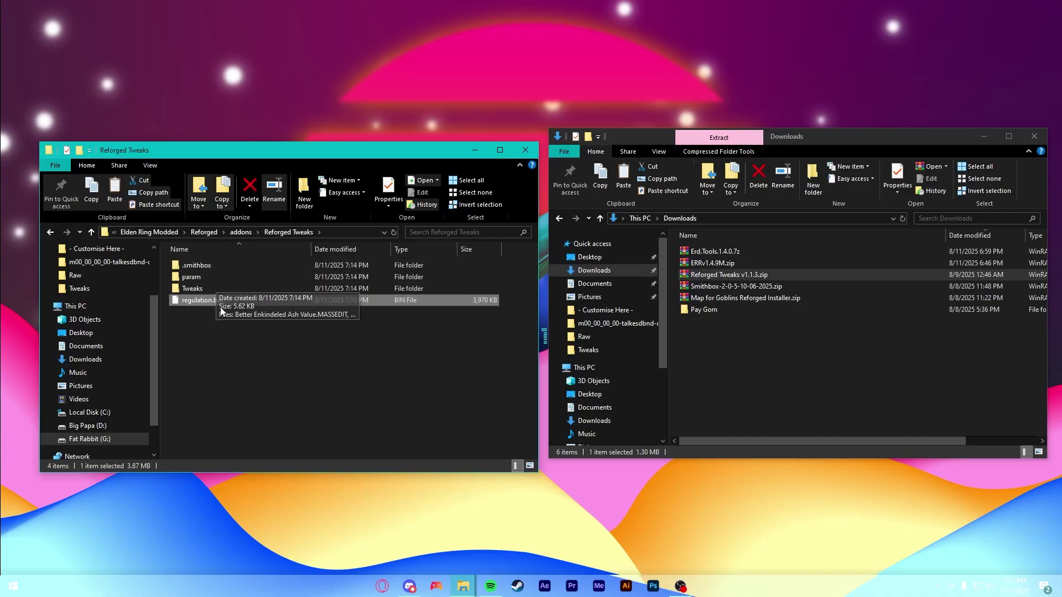
- Close the Downloads window, move the addons window right and show Reforged Tweaks in it
{"action": "left_click", "coordinate": [1034, 136]}
{"action": "left_click_drag", "start_coordinate": [284, 150], "coordinate": [704, 117]}
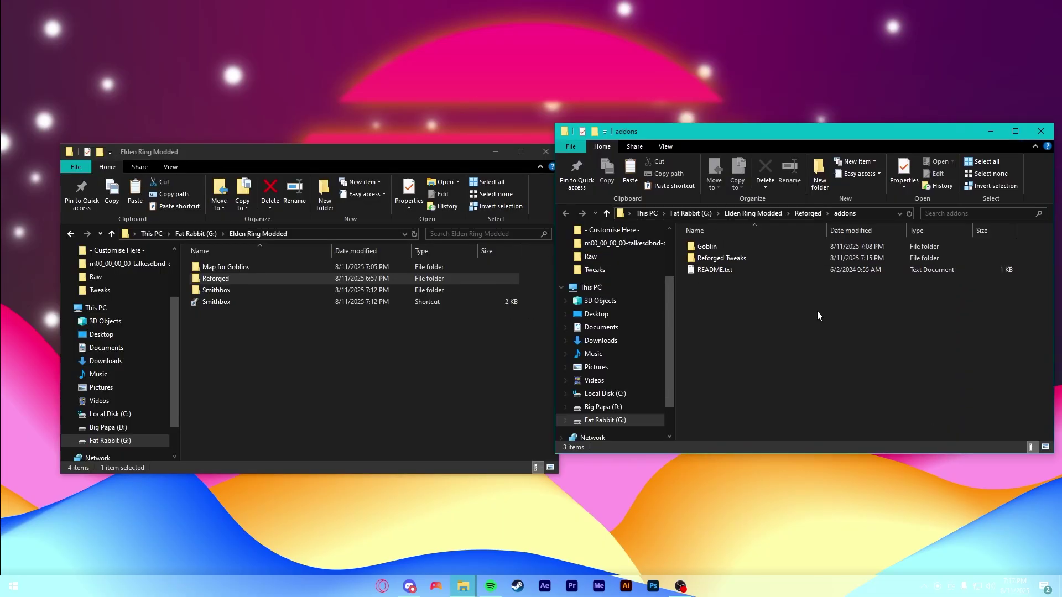
{"action": "double_click", "coordinate": [749, 258]}
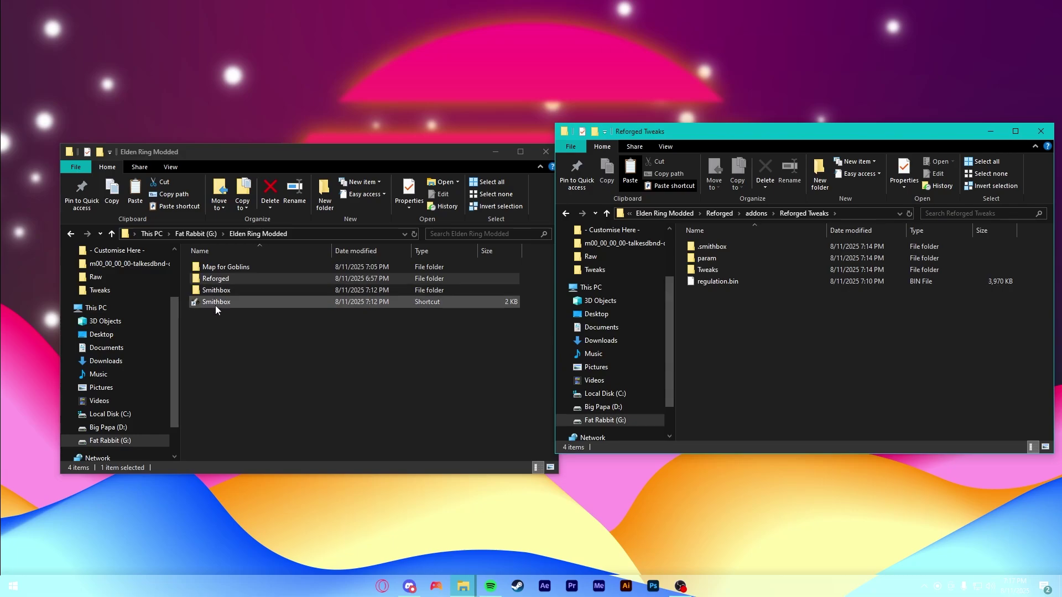
- Launch Smithbox from its shortcut and bring up the Projects panel's File menu
{"action": "double_click", "coordinate": [216, 303]}
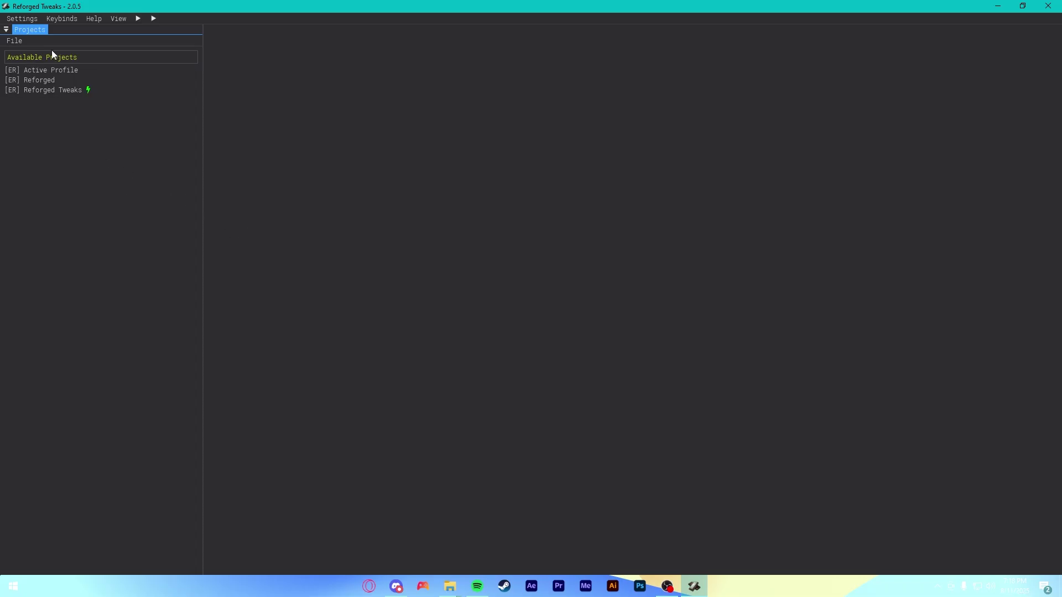
{"action": "left_click", "coordinate": [23, 41]}
- Start a new project named 'Reforged Tweaks - Tutorial' with Elden Ring as its project type
{"action": "left_click", "coordinate": [32, 55]}
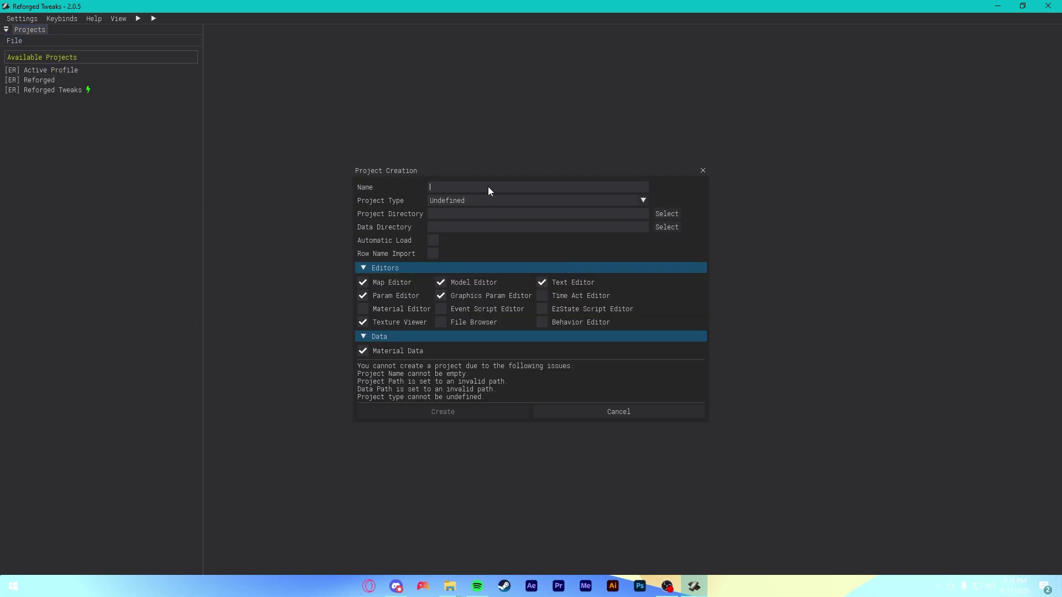
{"action": "type", "text": "Reforged Tweaks"}
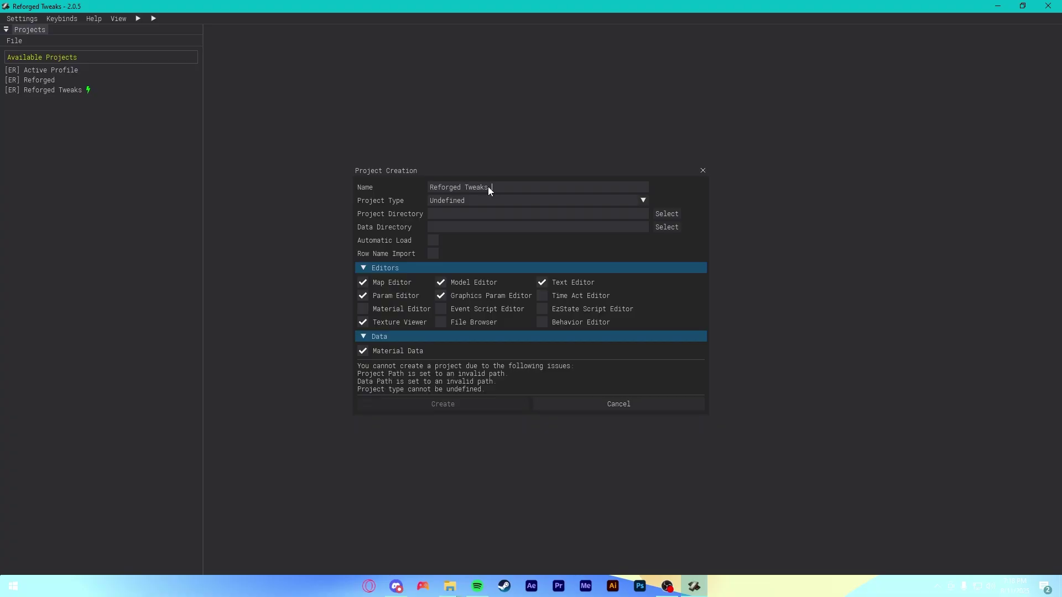
{"action": "type", "text": " - Tutorial"}
{"action": "left_click", "coordinate": [573, 203]}
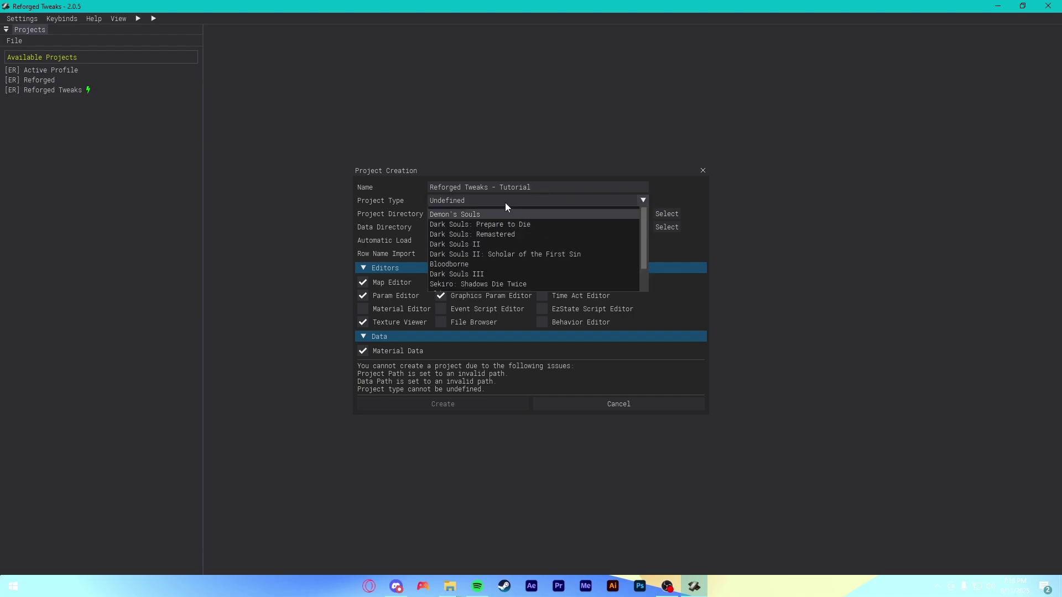
{"action": "scroll", "coordinate": [542, 254], "scroll_direction": "down", "scroll_amount": 1}
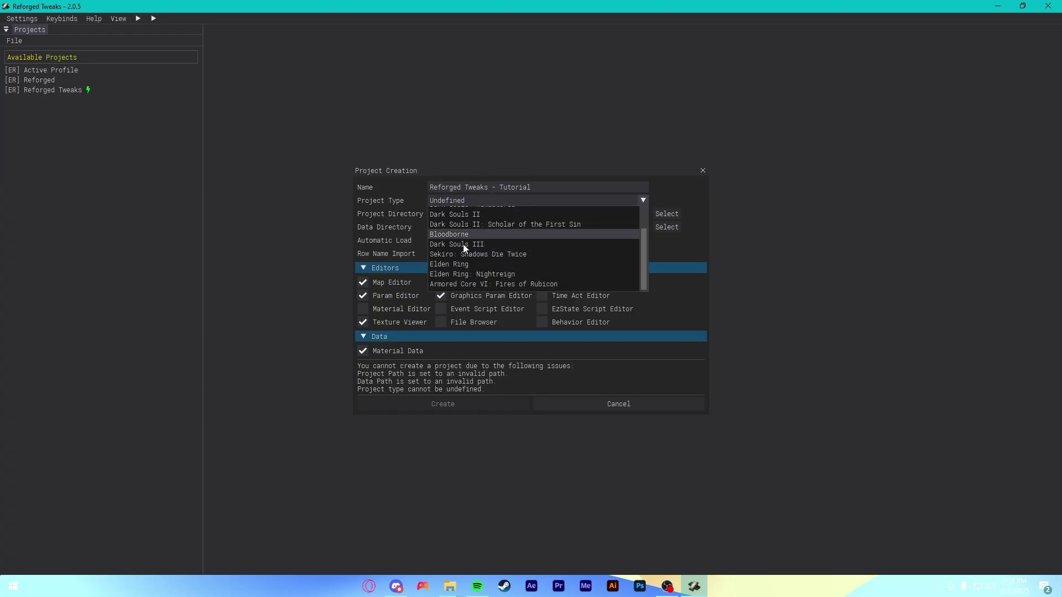
{"action": "left_click", "coordinate": [454, 263]}
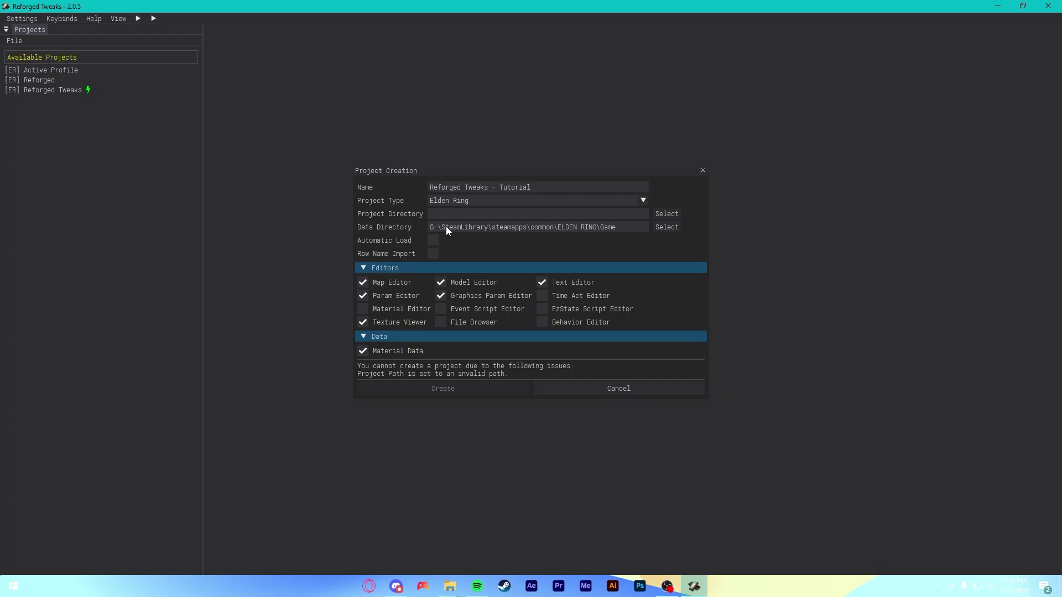
- Browse the project directory picker to Reforged > addons > Reforged Tweaks
{"action": "left_click", "coordinate": [673, 214]}
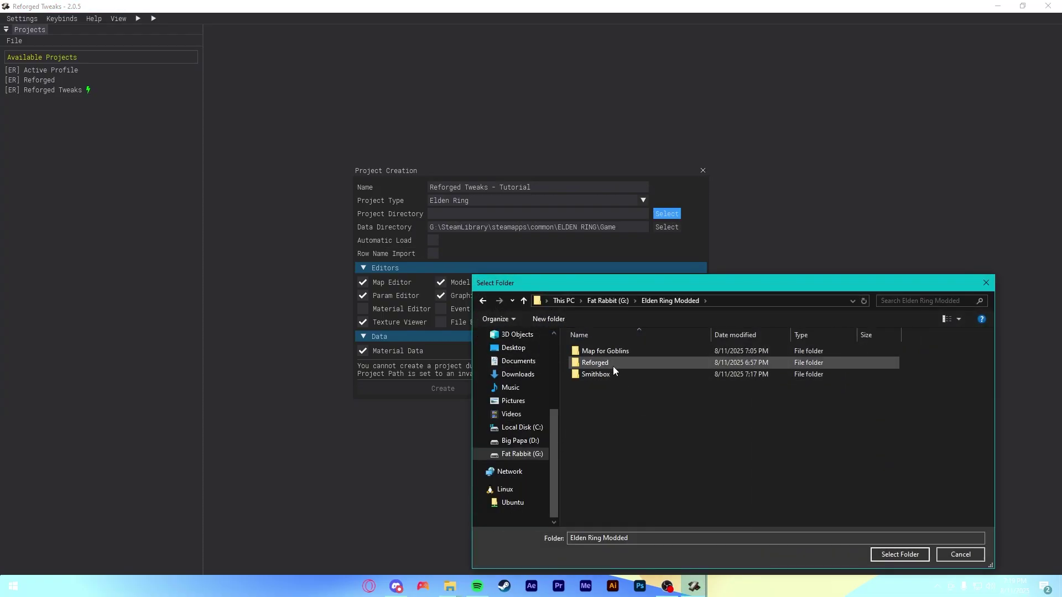
{"action": "double_click", "coordinate": [606, 363]}
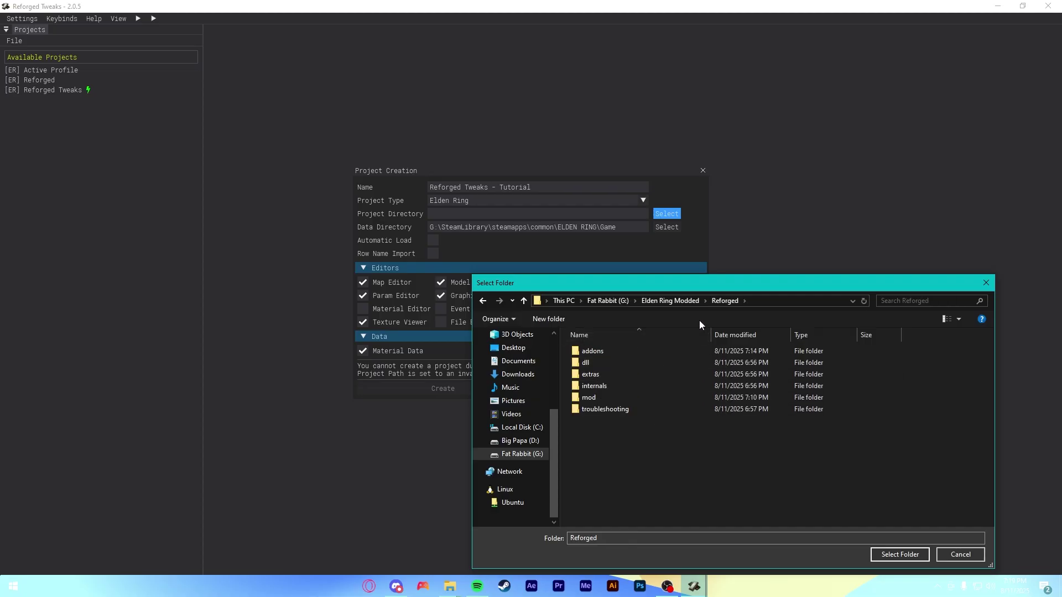
{"action": "double_click", "coordinate": [589, 350]}
{"action": "left_click", "coordinate": [602, 364]}
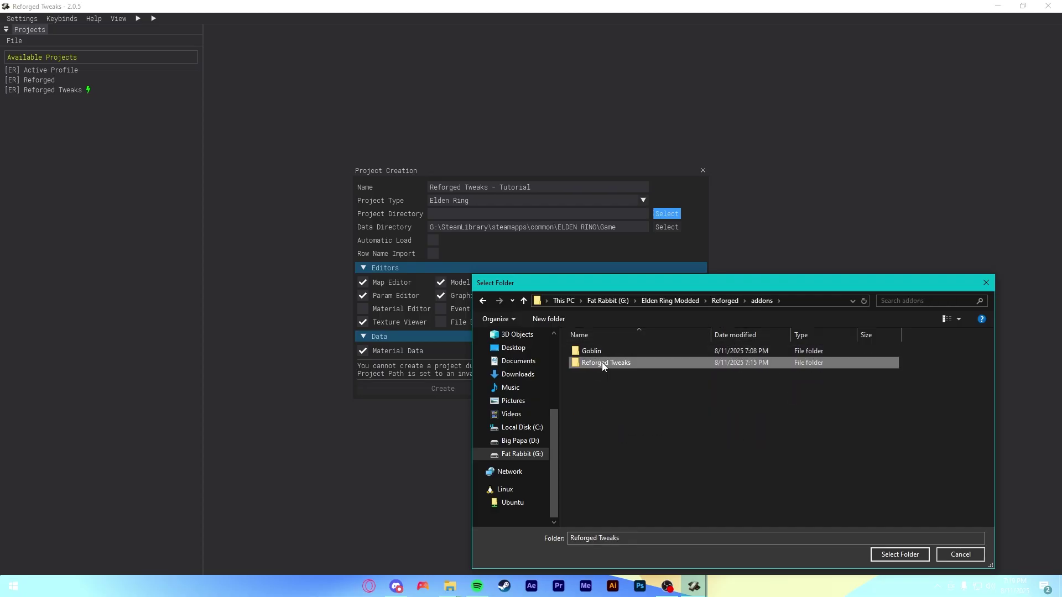
{"action": "double_click", "coordinate": [602, 363]}
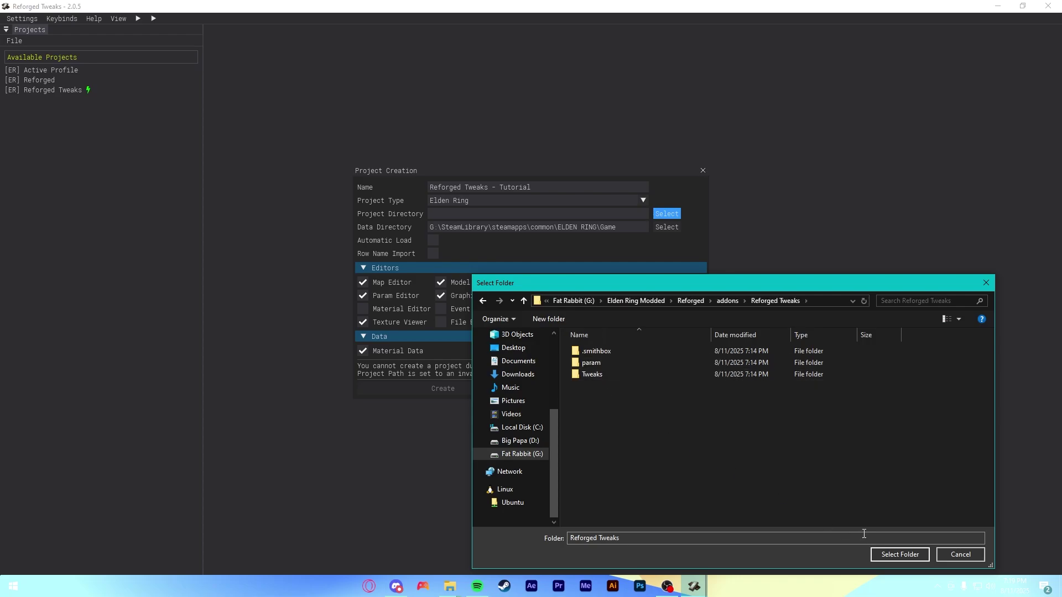
- Use Reforged Tweaks as project directory, disable Graphics Param Editor and Texture Viewer, then create the project
{"action": "left_click", "coordinate": [901, 555]}
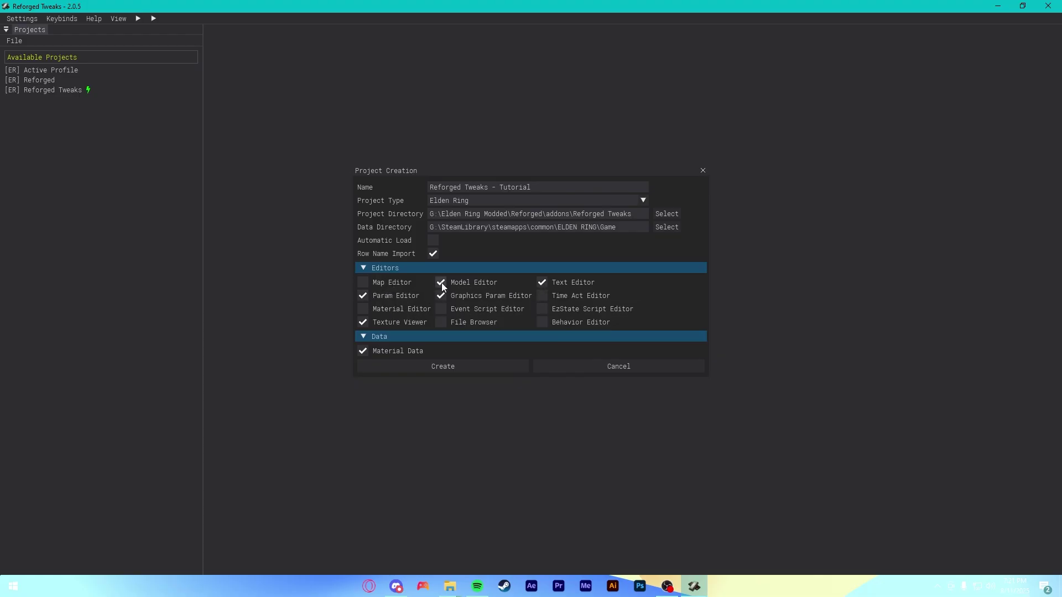
{"action": "left_click", "coordinate": [363, 322]}
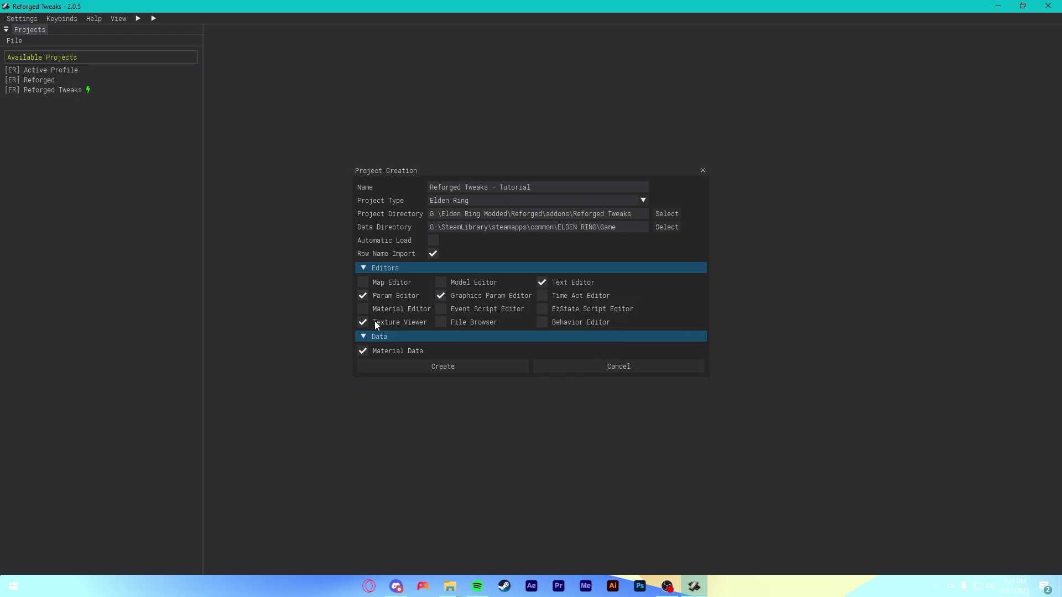
{"action": "left_click", "coordinate": [441, 296]}
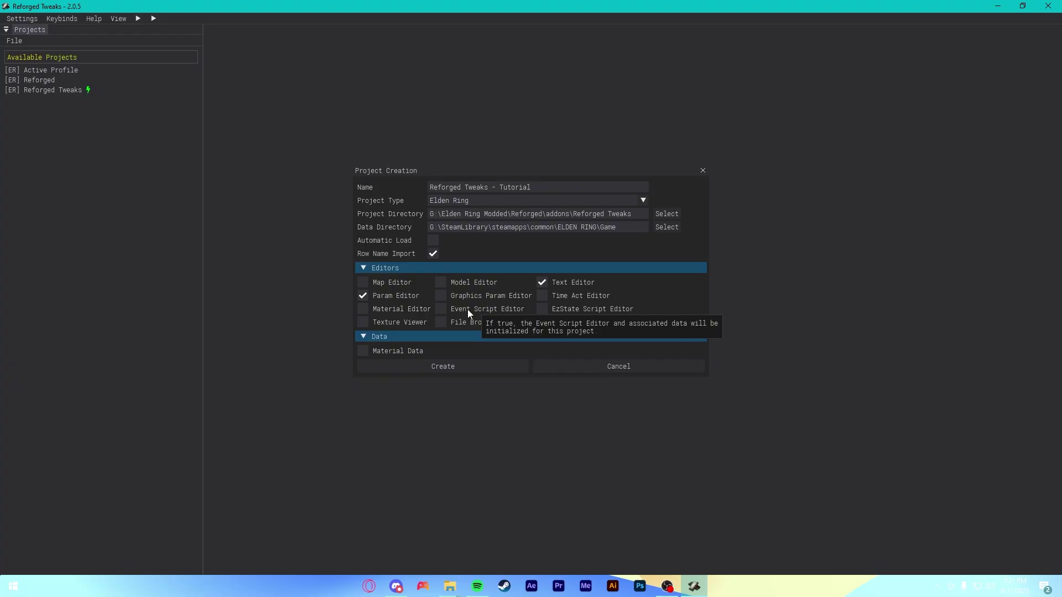
{"action": "left_click", "coordinate": [485, 366]}
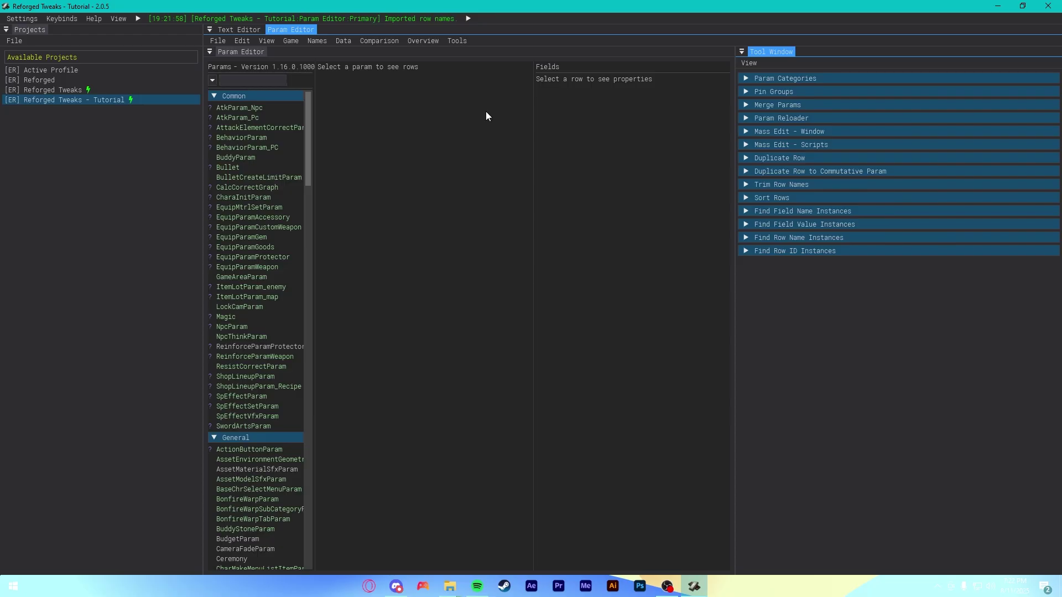
{"action": "left_click", "coordinate": [451, 587]}
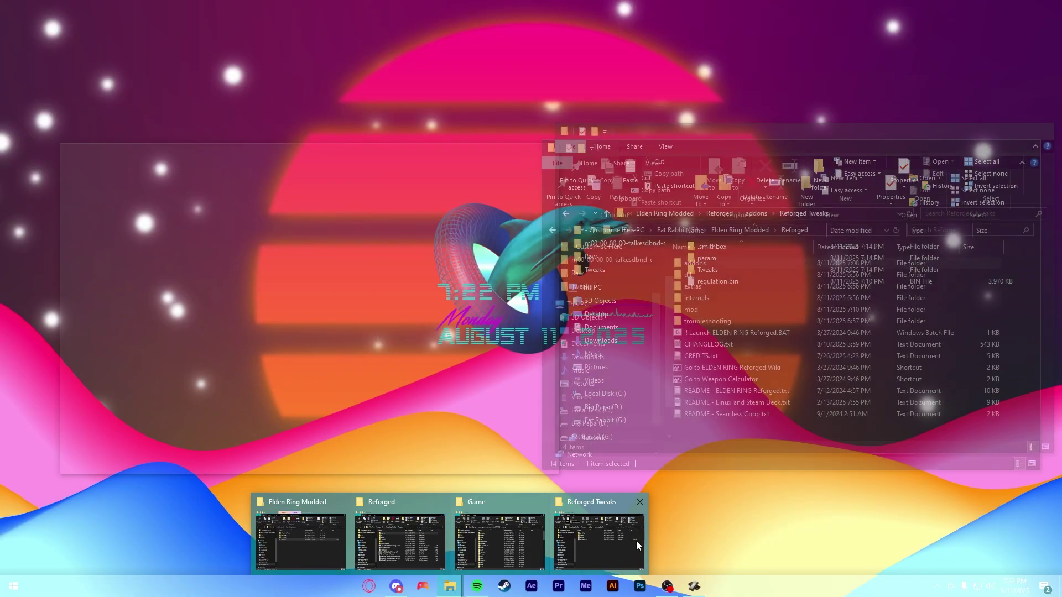
{"action": "left_click", "coordinate": [636, 540]}
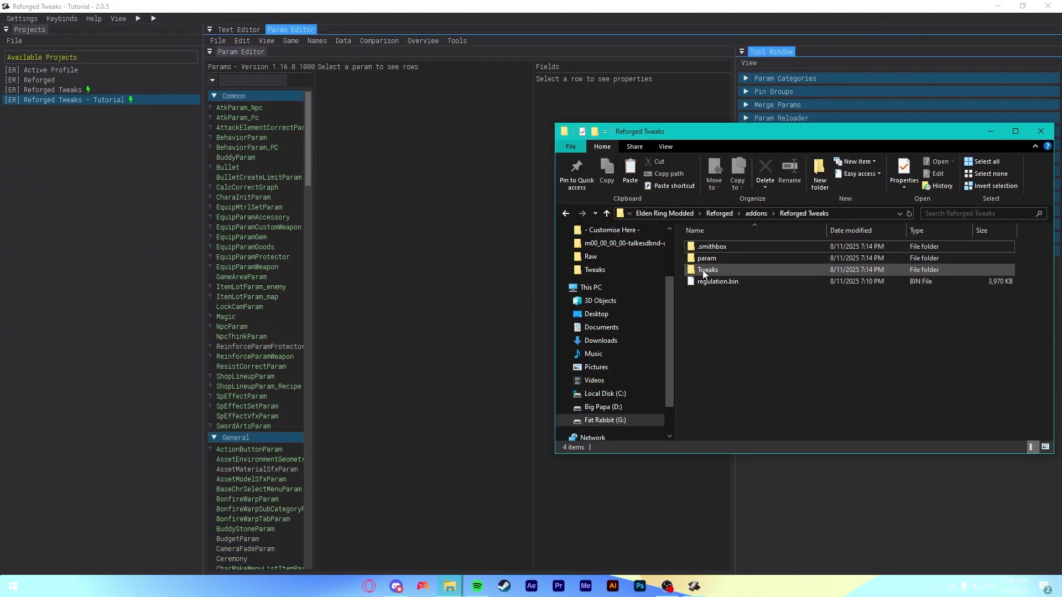
{"action": "double_click", "coordinate": [703, 269]}
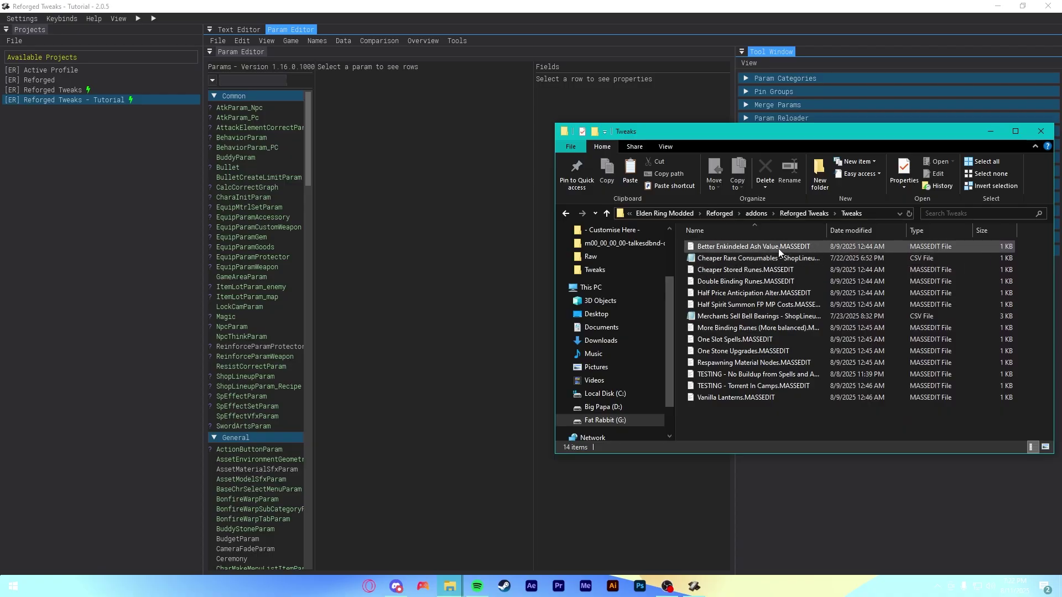
{"action": "left_click", "coordinate": [916, 260]}
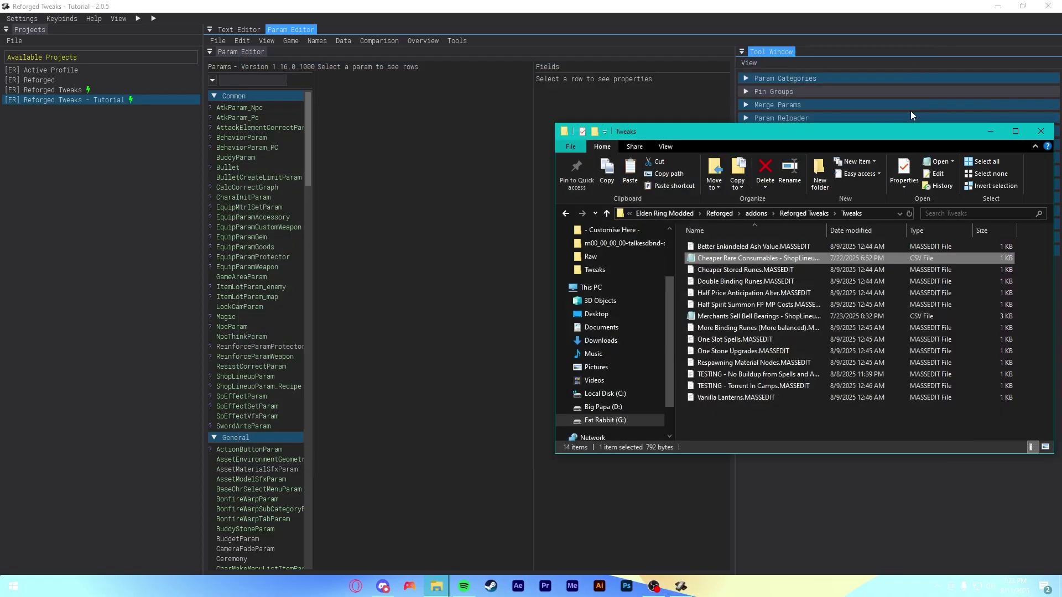
{"action": "left_click", "coordinate": [797, 258]}
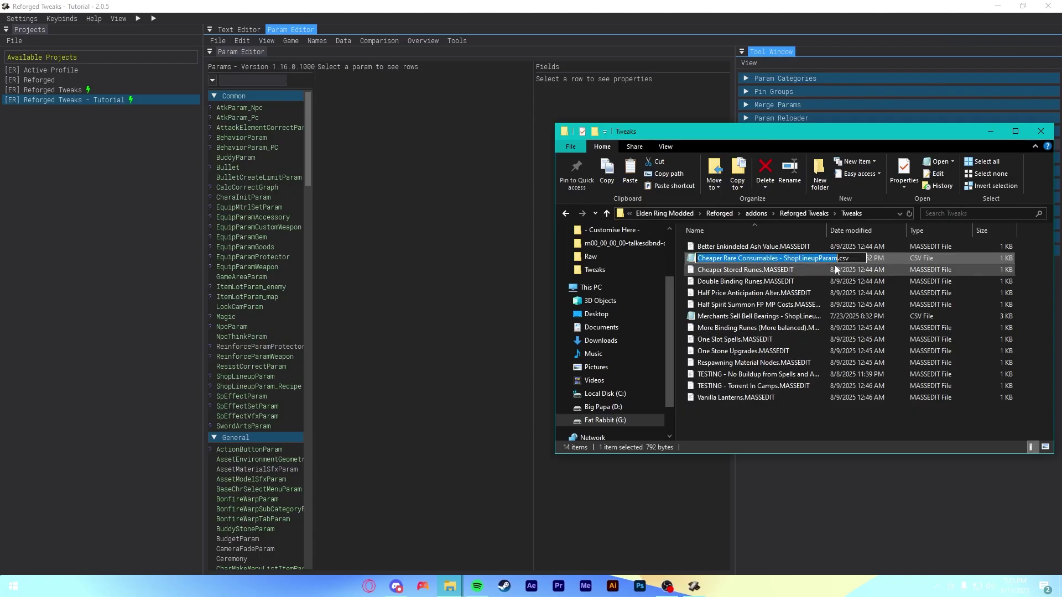
{"action": "left_click", "coordinate": [785, 258]}
{"action": "mouse_move", "coordinate": [785, 258]}
{"action": "left_mouse_down"}
{"action": "mouse_move", "coordinate": [842, 260]}
{"action": "mouse_move", "coordinate": [786, 262]}
{"action": "left_mouse_up"}
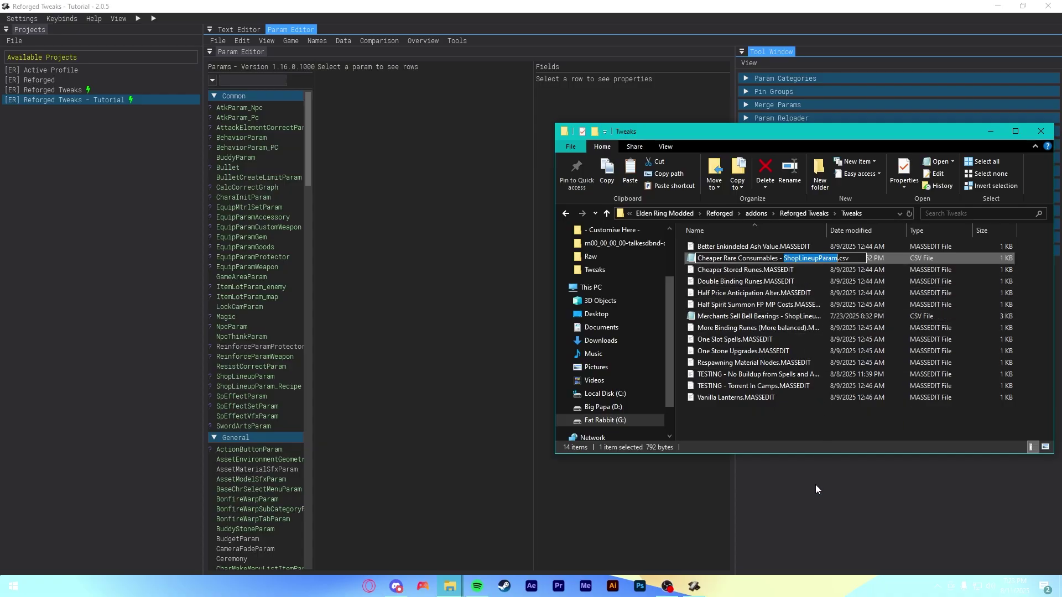
{"action": "left_click", "coordinate": [772, 428]}
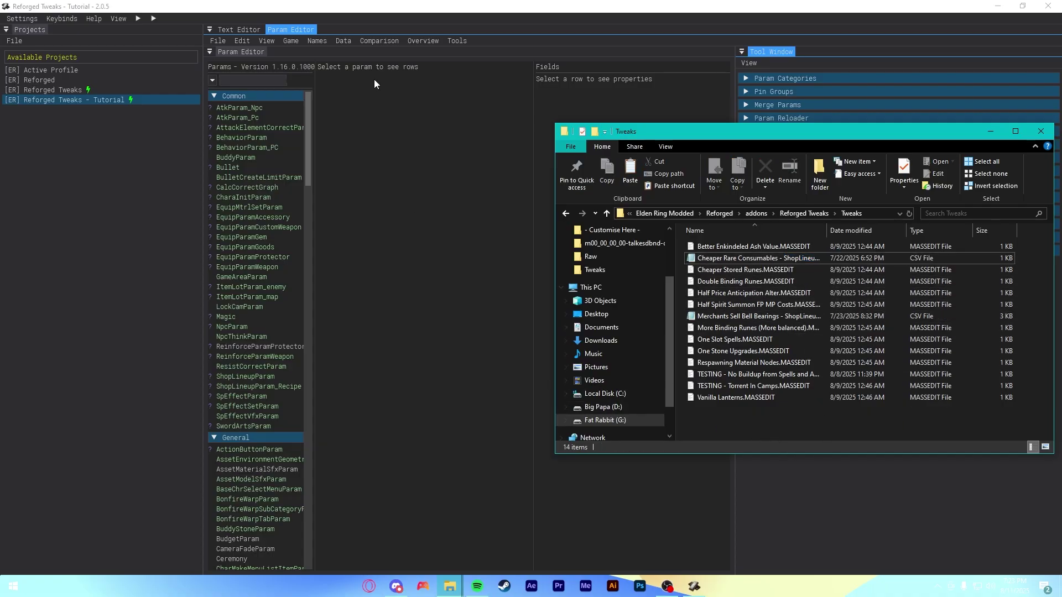
- Import all fields from Tweaks\Cheaper Rare Consumables - ShopLineupParam.csv into the selected ShopLineupParam
{"action": "left_click", "coordinate": [373, 110]}
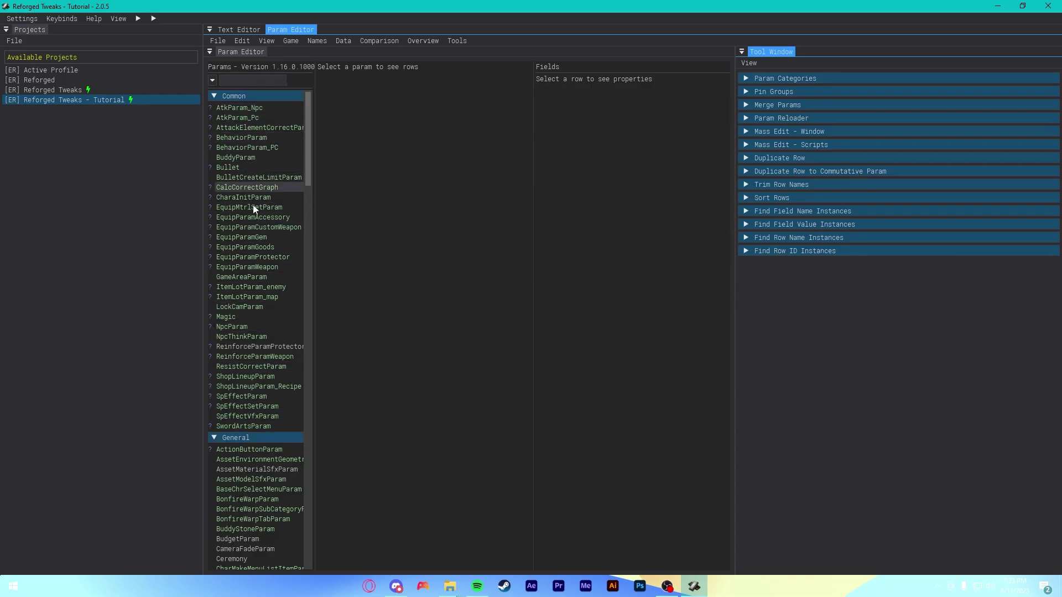
{"action": "left_click", "coordinate": [255, 377]}
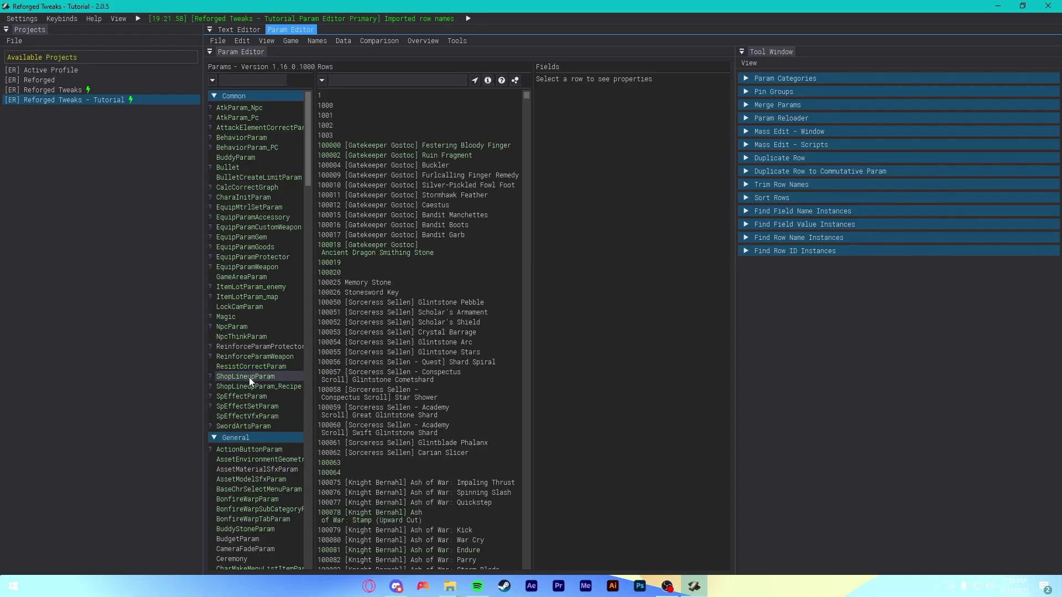
{"action": "left_click", "coordinate": [247, 376]}
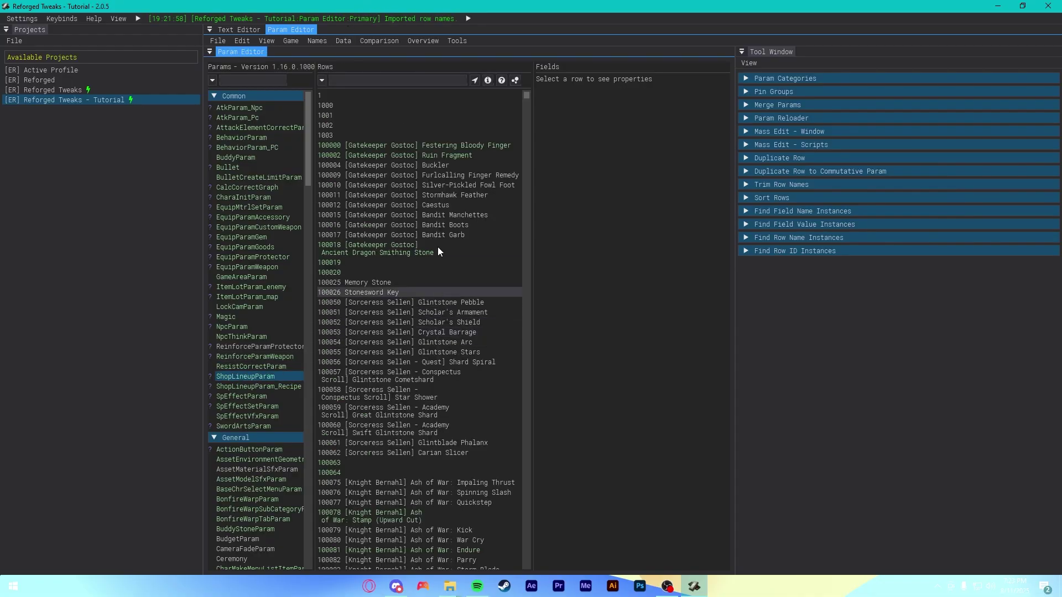
{"action": "left_click", "coordinate": [343, 41]}
{"action": "mouse_move", "coordinate": [346, 65]}
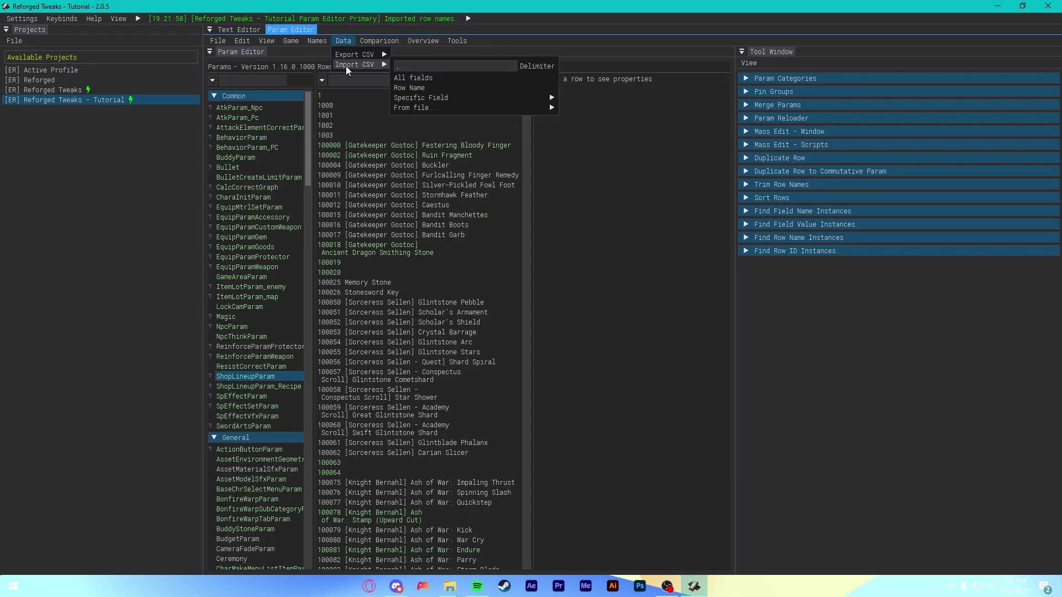
{"action": "mouse_move", "coordinate": [437, 108]}
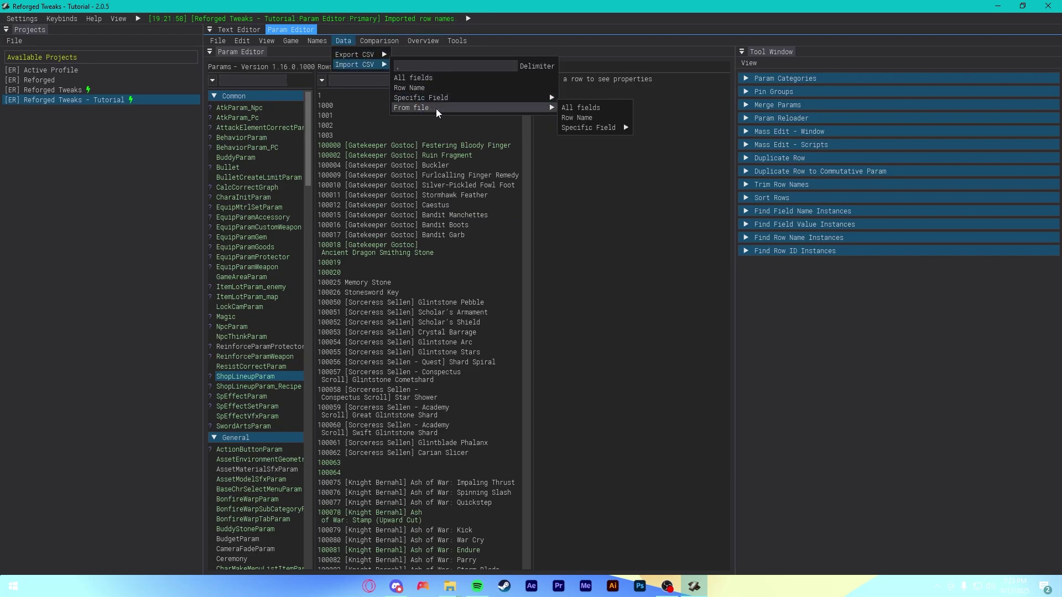
{"action": "left_click", "coordinate": [602, 108]}
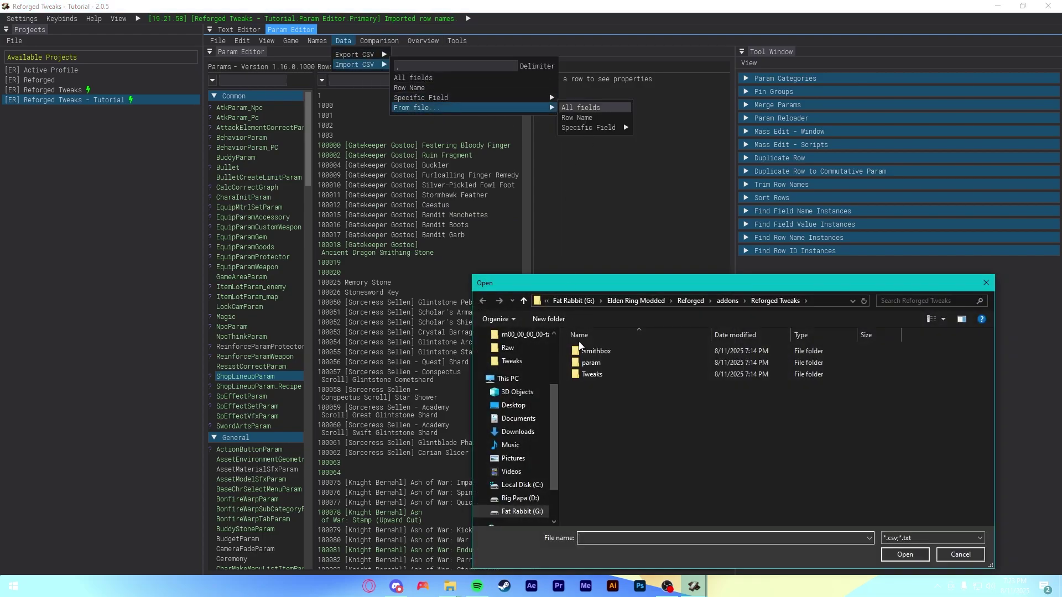
{"action": "double_click", "coordinate": [592, 374]}
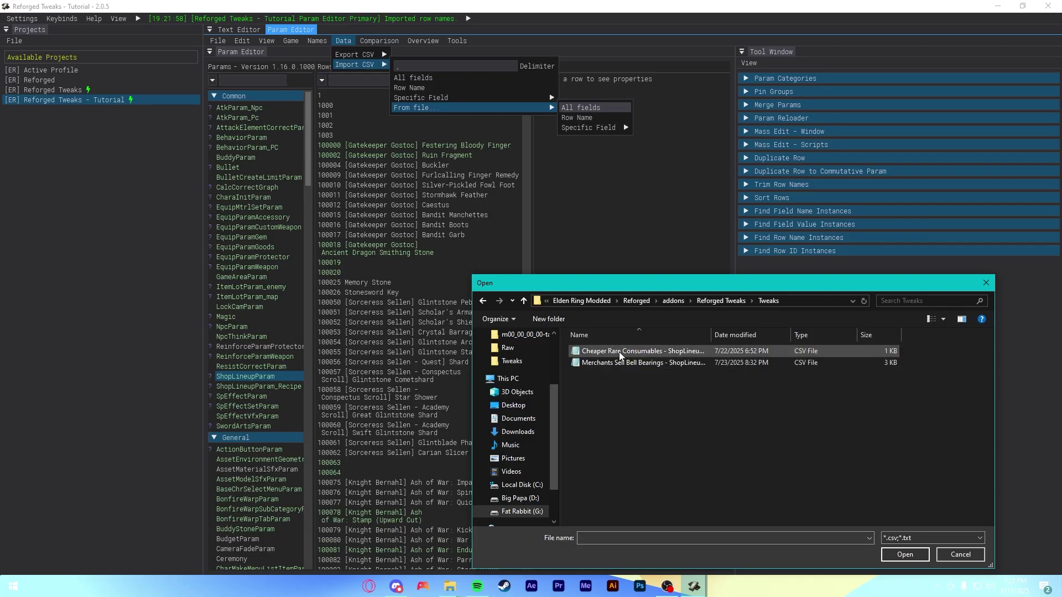
{"action": "left_click", "coordinate": [636, 352]}
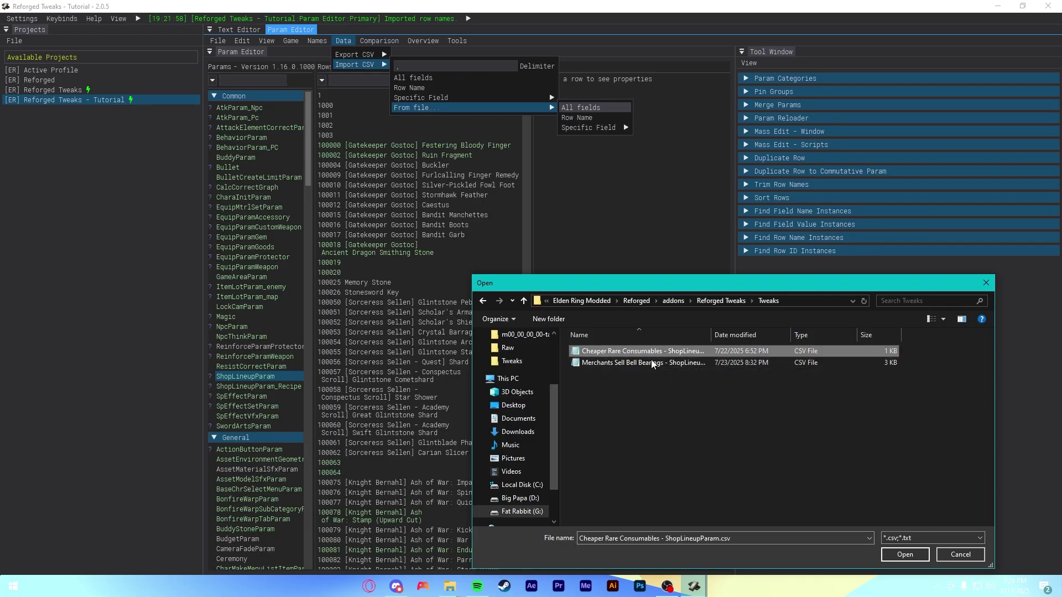
{"action": "left_click", "coordinate": [904, 554]}
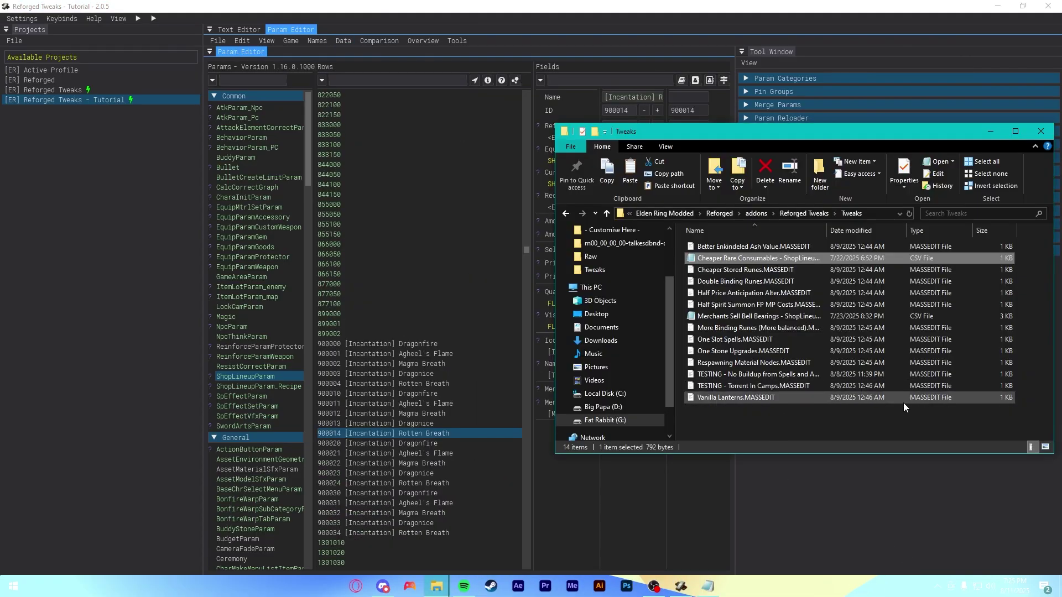
- Close the Tweaks folder window and expand Smithbox's Mass Edit - Window and Mass Edit - Scripts sections
{"action": "left_click", "coordinate": [785, 438]}
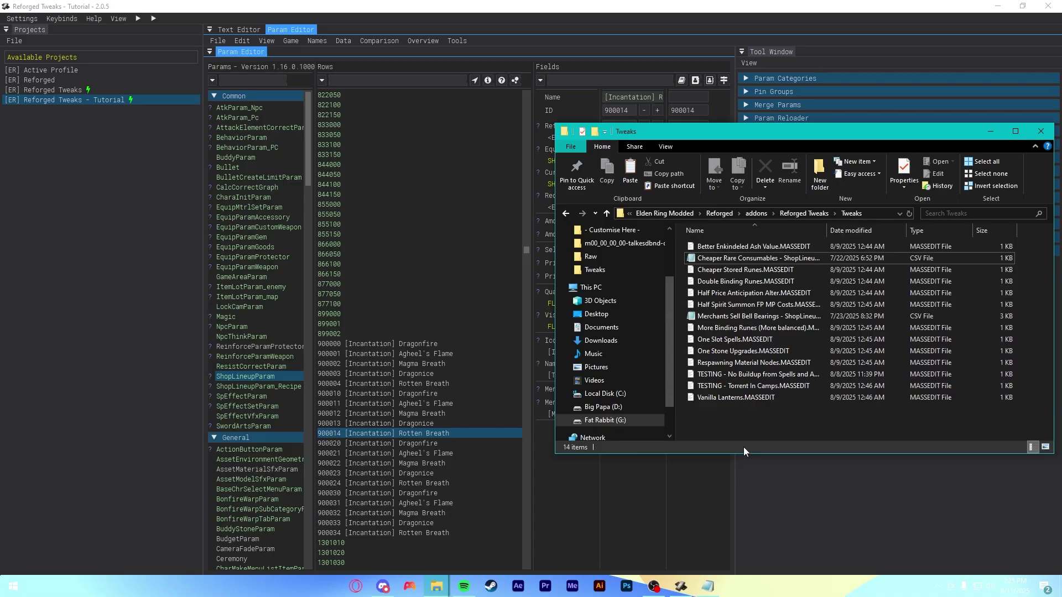
{"action": "key", "text": "alt+F4"}
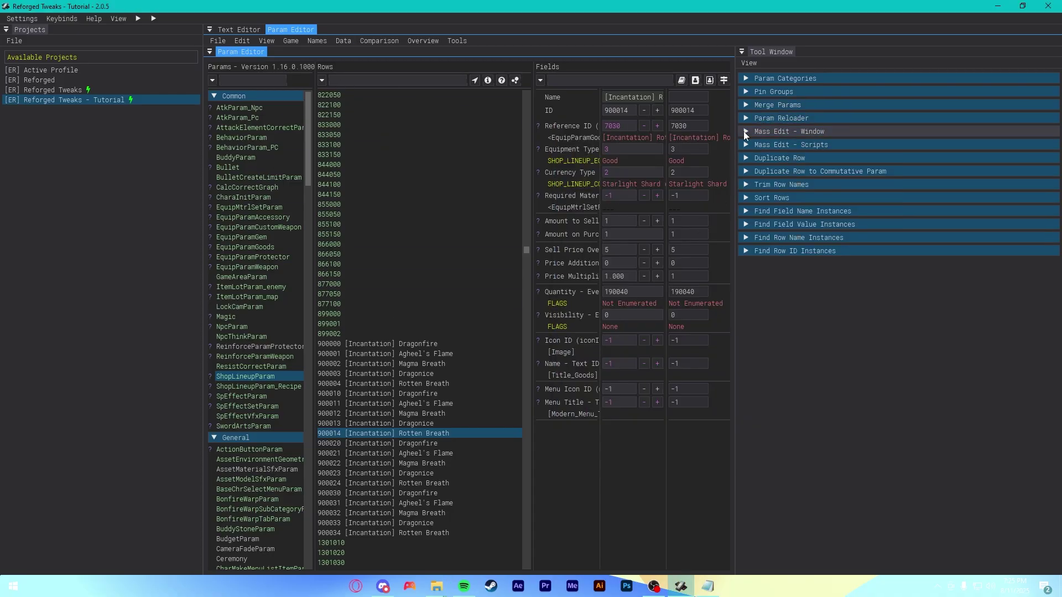
{"action": "left_click", "coordinate": [748, 131]}
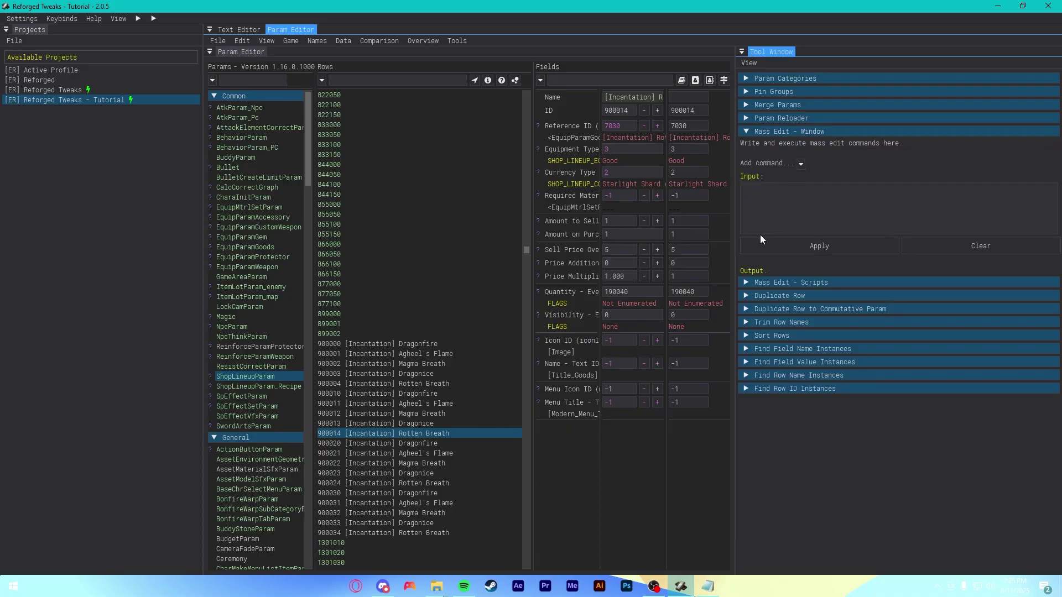
{"action": "left_click", "coordinate": [746, 282]}
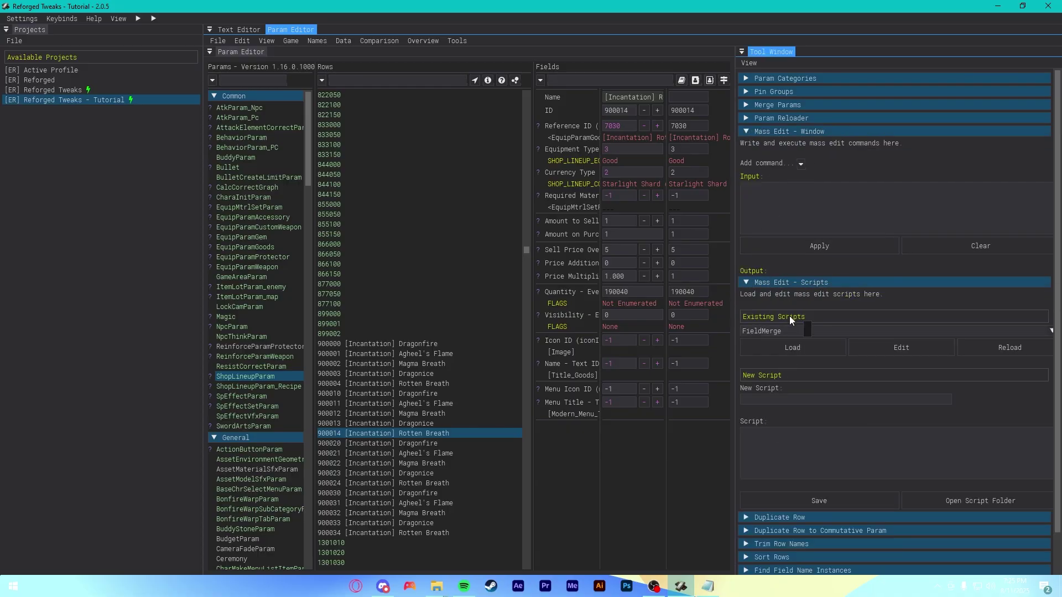
- Load 'Project: Better Enkindeled Ash Value' from Existing Scripts, filling in its three EquipParamGem sellValue commands
{"action": "left_click", "coordinate": [760, 330]}
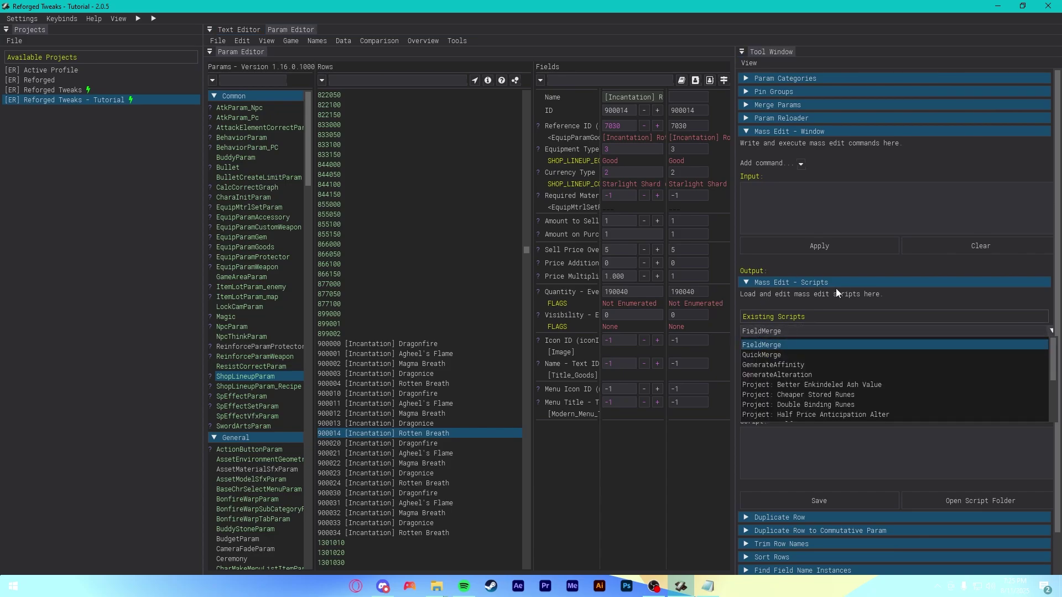
{"action": "scroll", "coordinate": [788, 343], "scroll_direction": "down", "scroll_amount": 2}
{"action": "scroll", "coordinate": [783, 359], "scroll_direction": "up", "scroll_amount": 2}
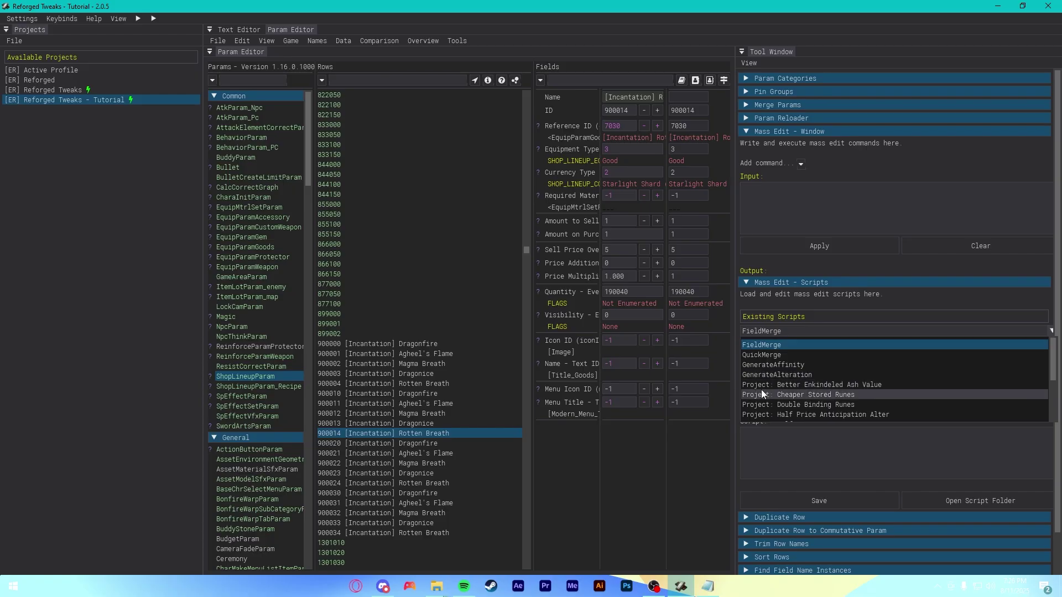
{"action": "scroll", "coordinate": [772, 383], "scroll_direction": "down", "scroll_amount": 4}
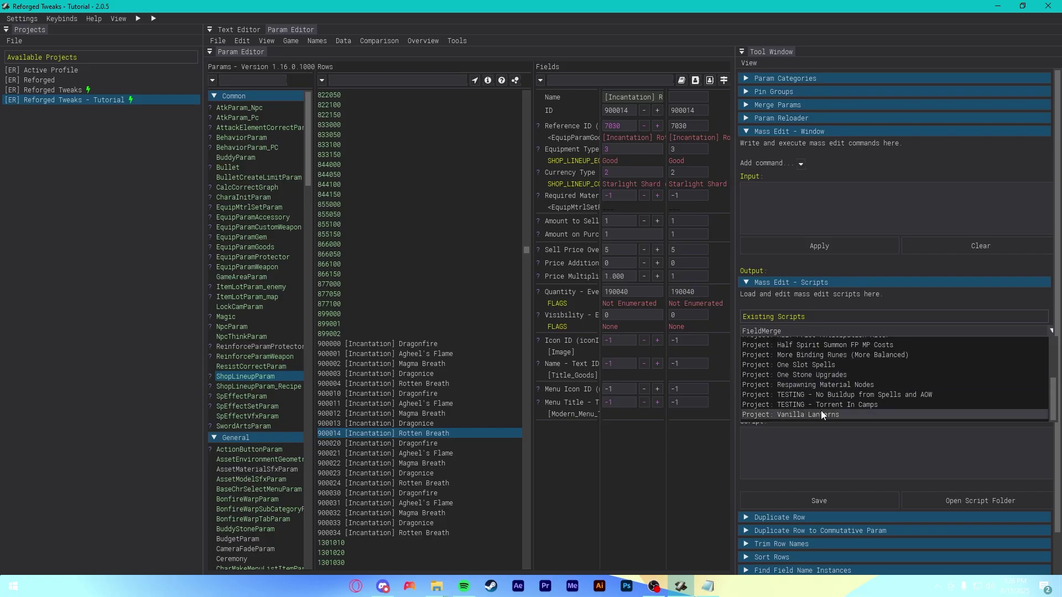
{"action": "scroll", "coordinate": [774, 375], "scroll_direction": "up", "scroll_amount": 4}
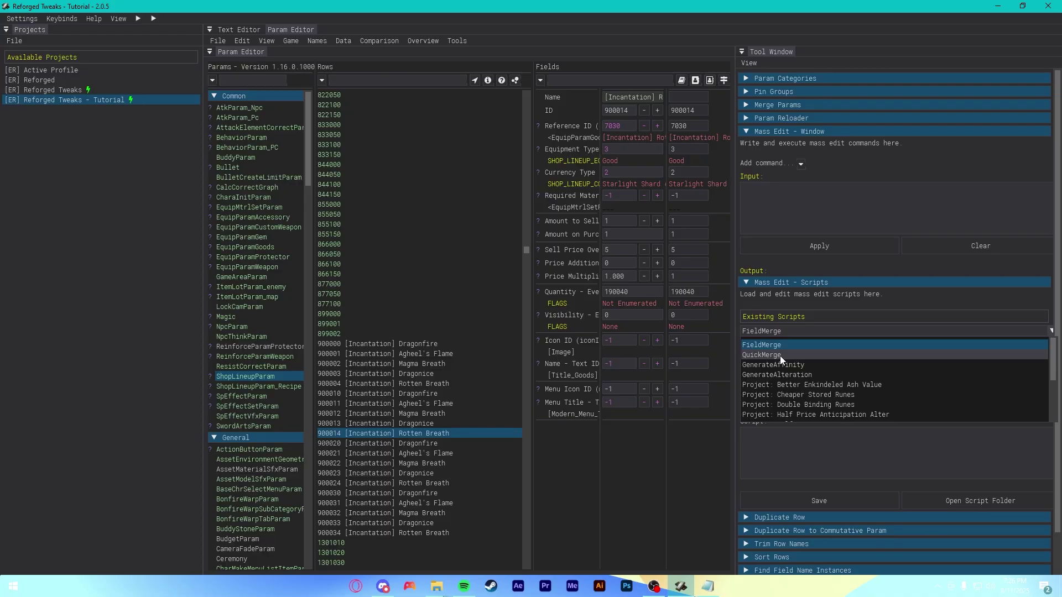
{"action": "scroll", "coordinate": [832, 382], "scroll_direction": "down", "scroll_amount": 2}
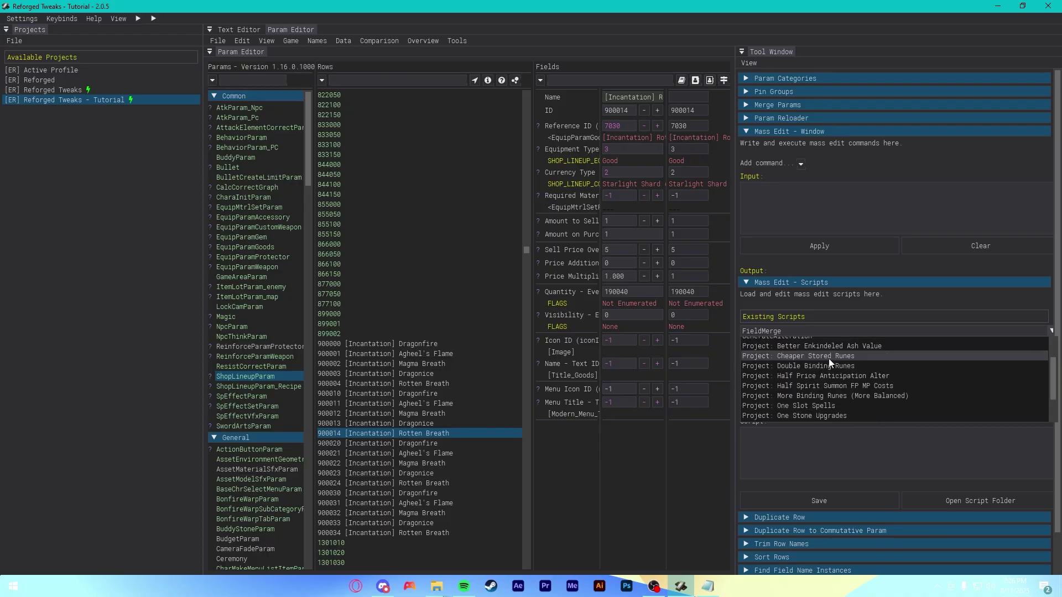
{"action": "scroll", "coordinate": [832, 363], "scroll_direction": "up", "scroll_amount": 2}
{"action": "left_click", "coordinate": [815, 386]}
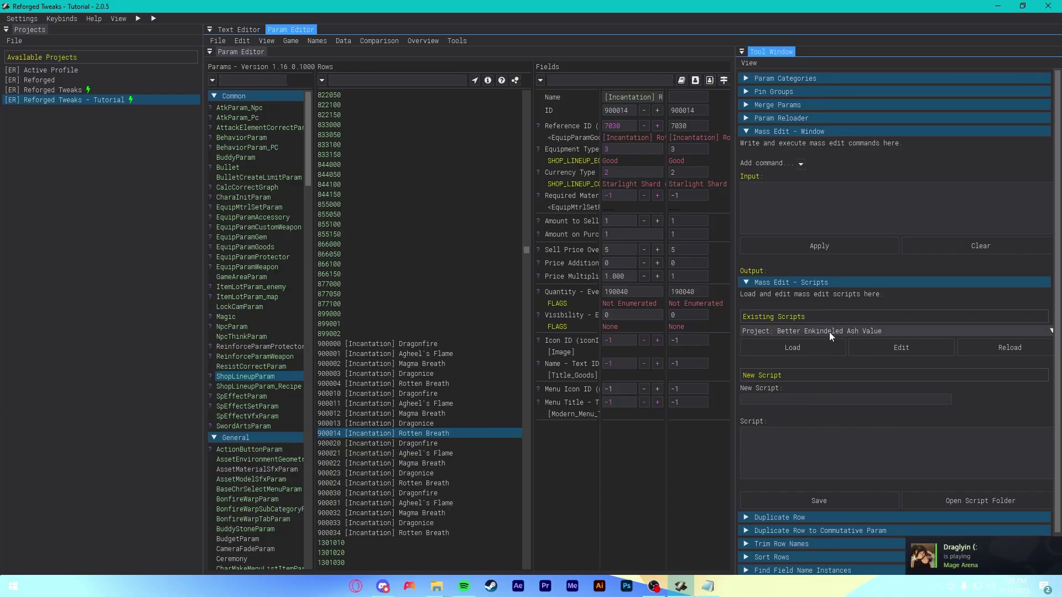
{"action": "left_click", "coordinate": [800, 346]}
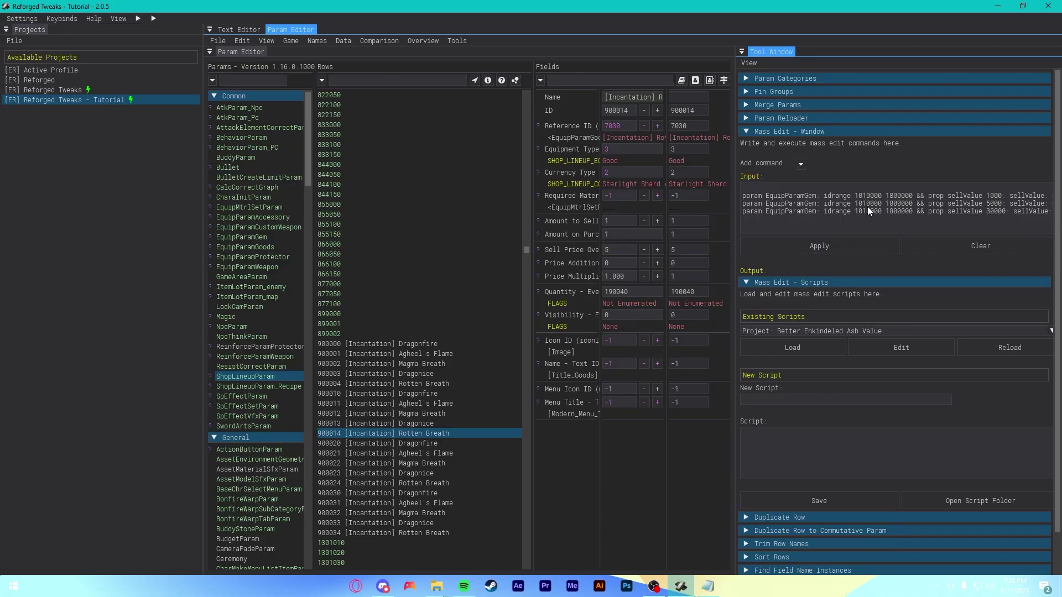
- Apply the Better Enkindeled Ash Value mass edit, then save every param with File > Save All
{"action": "left_click", "coordinate": [794, 245]}
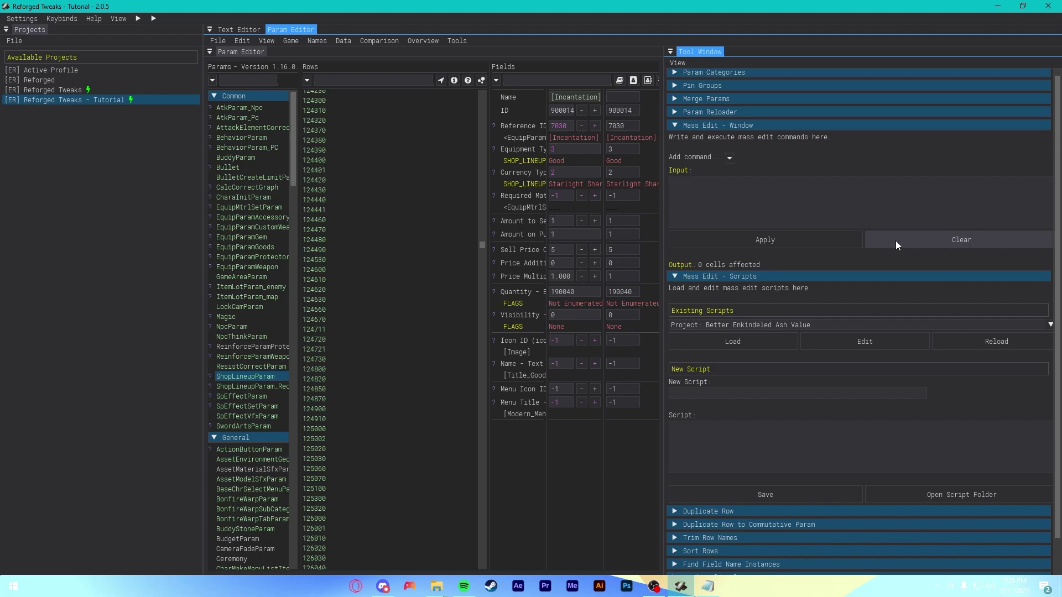
{"action": "left_click", "coordinate": [805, 329]}
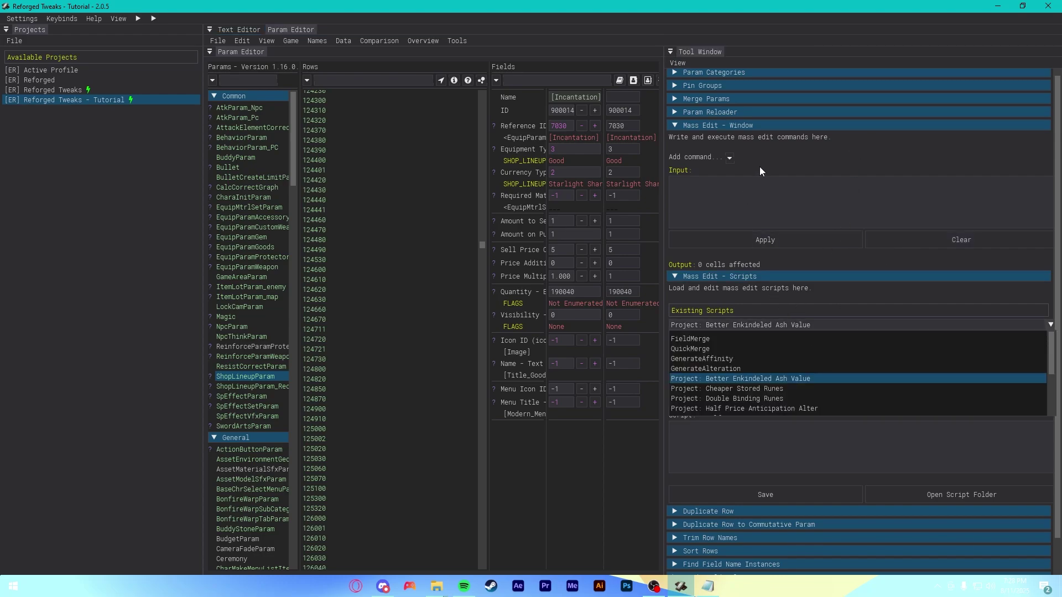
{"action": "left_click", "coordinate": [792, 295]}
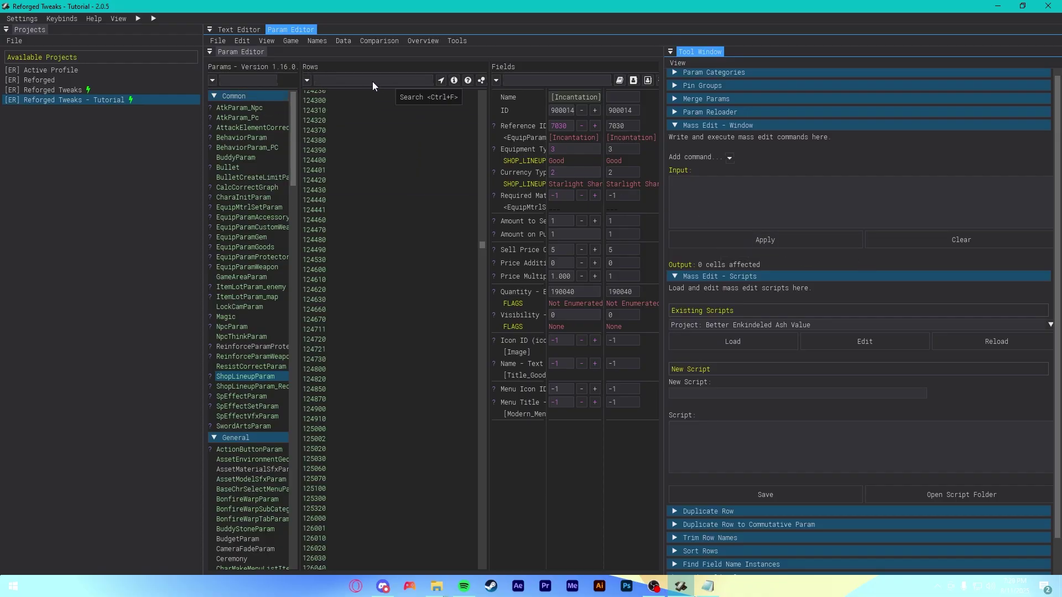
{"action": "left_click", "coordinate": [214, 41]}
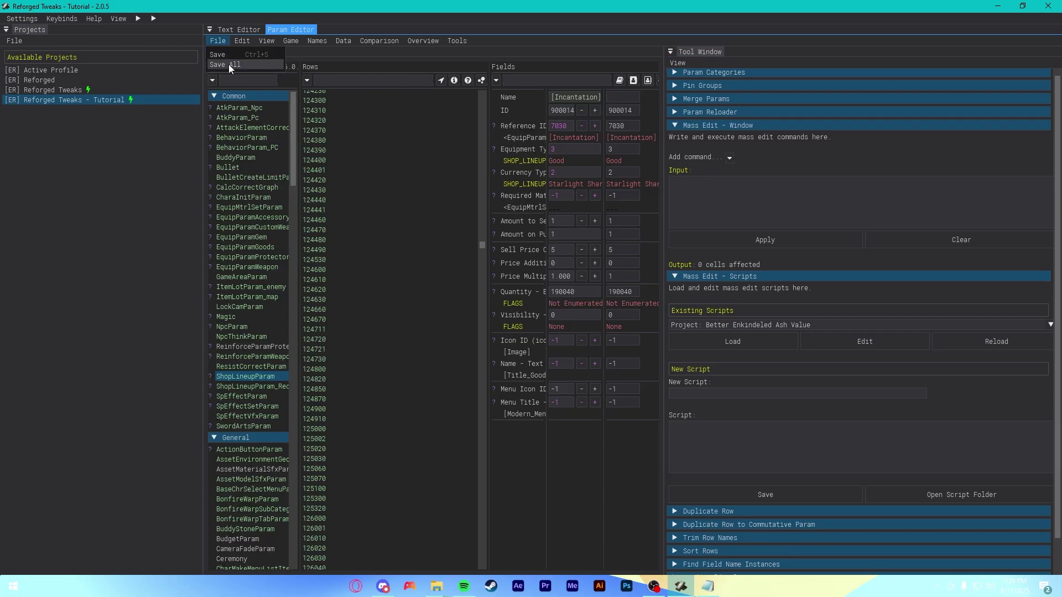
{"action": "left_click", "coordinate": [228, 64]}
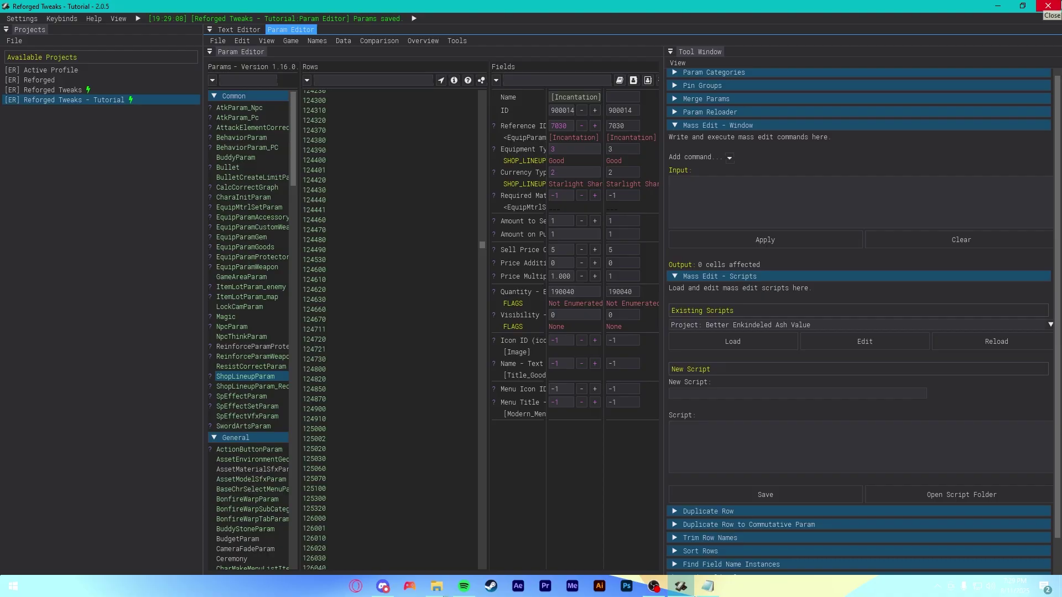
- Close Smithbox and paste the Reforged launch .BAT into the Elden Ring Modded folder
{"action": "left_click", "coordinate": [1048, 6]}
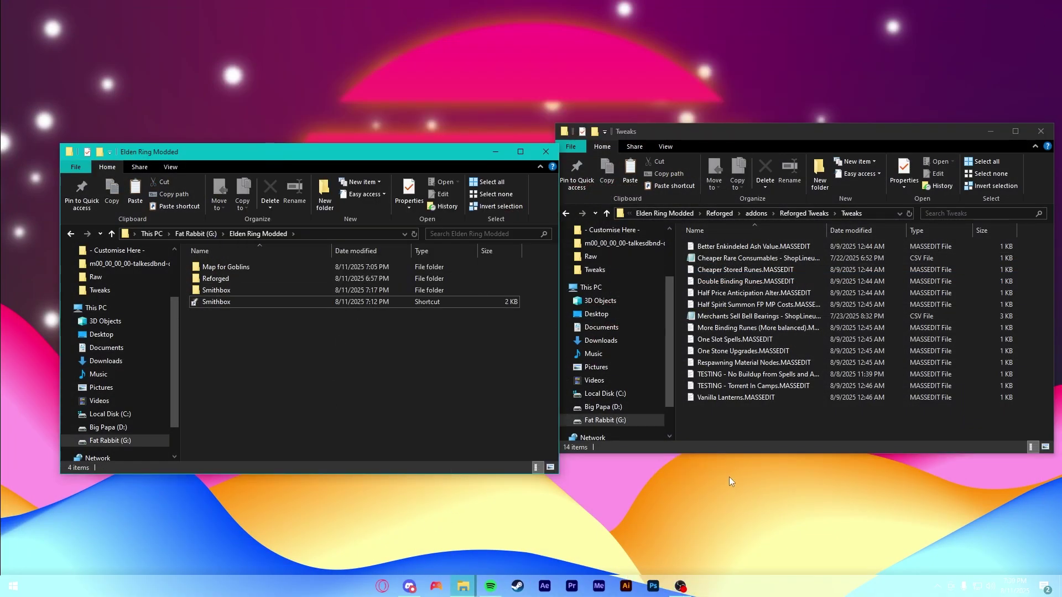
{"action": "double_click", "coordinate": [228, 278]}
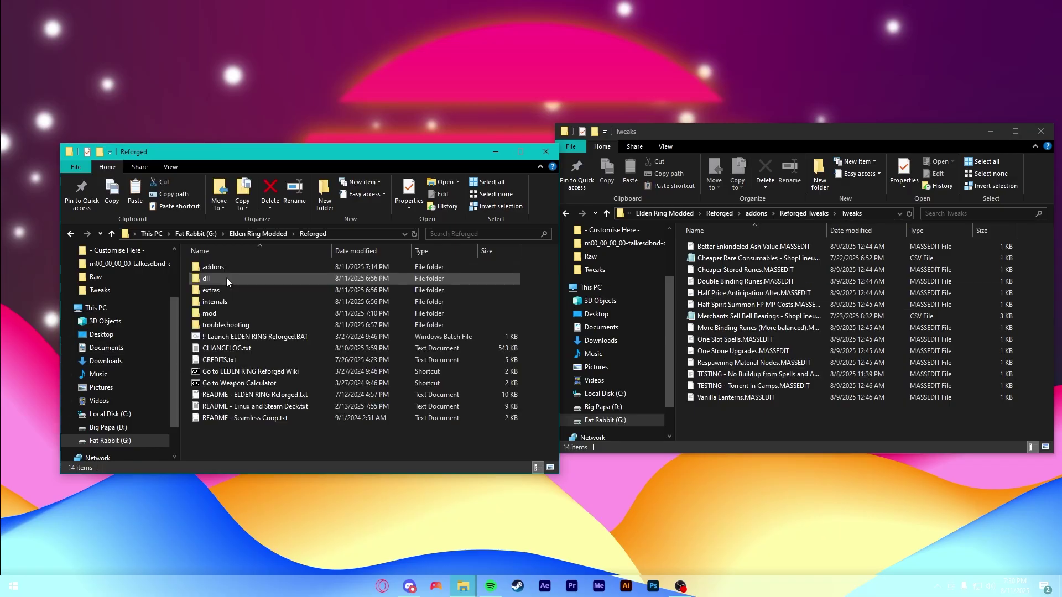
{"action": "double_click", "coordinate": [260, 339]}
{"action": "left_click", "coordinate": [517, 586]}
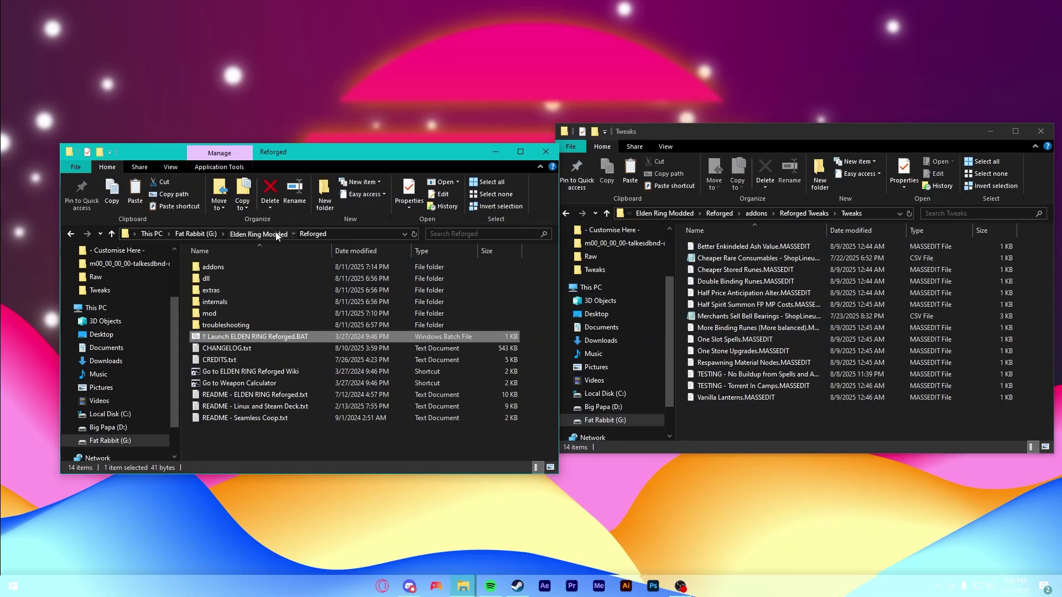
{"action": "left_click", "coordinate": [257, 234]}
{"action": "key", "text": "ctrl+v"}
- Edit the .BAT so its launcher path reads .\Reforged\internals\launcher\ReforgedLauncher.exe, and save it
{"action": "right_click", "coordinate": [231, 300]}
{"action": "left_click", "coordinate": [258, 296]}
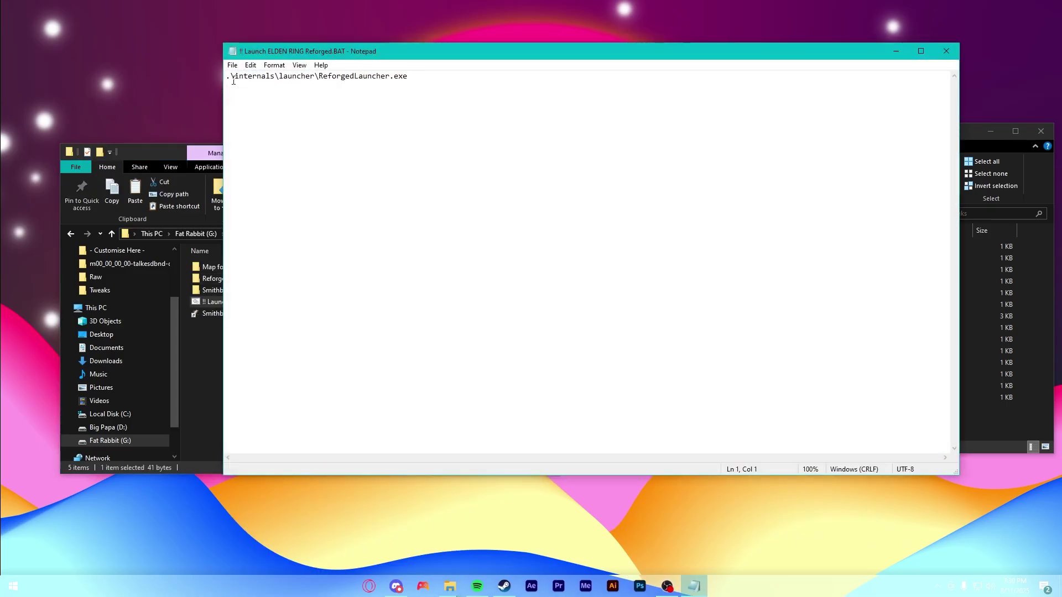
{"action": "left_click", "coordinate": [230, 76]}
{"action": "type", "text": "\\Reforged"}
{"action": "left_click_drag", "start_coordinate": [420, 51], "coordinate": [575, 82]}
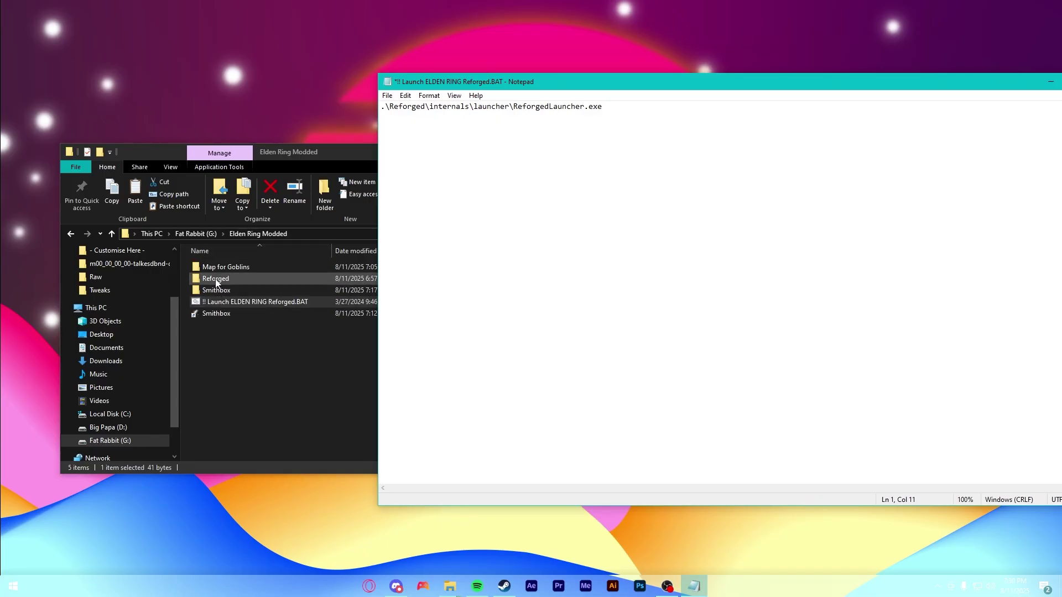
{"action": "key", "text": "ctrl+s"}
{"action": "left_click_drag", "start_coordinate": [575, 81], "coordinate": [376, 85]}
{"action": "left_click", "coordinate": [912, 85]}
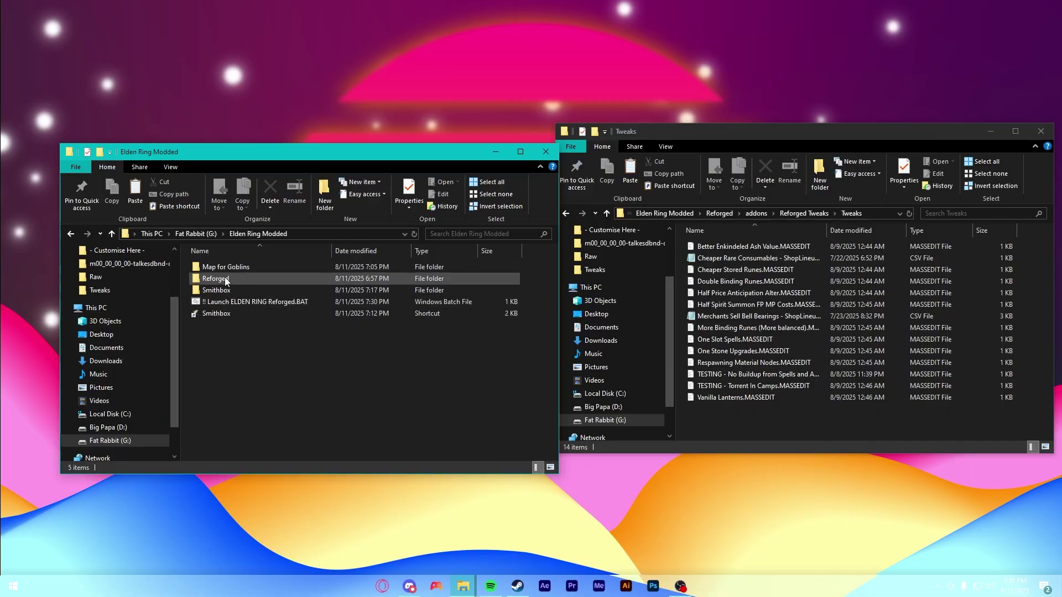
- Run the Reforged launch batch file and dismiss the Seamless Coop fatal error
{"action": "double_click", "coordinate": [250, 304]}
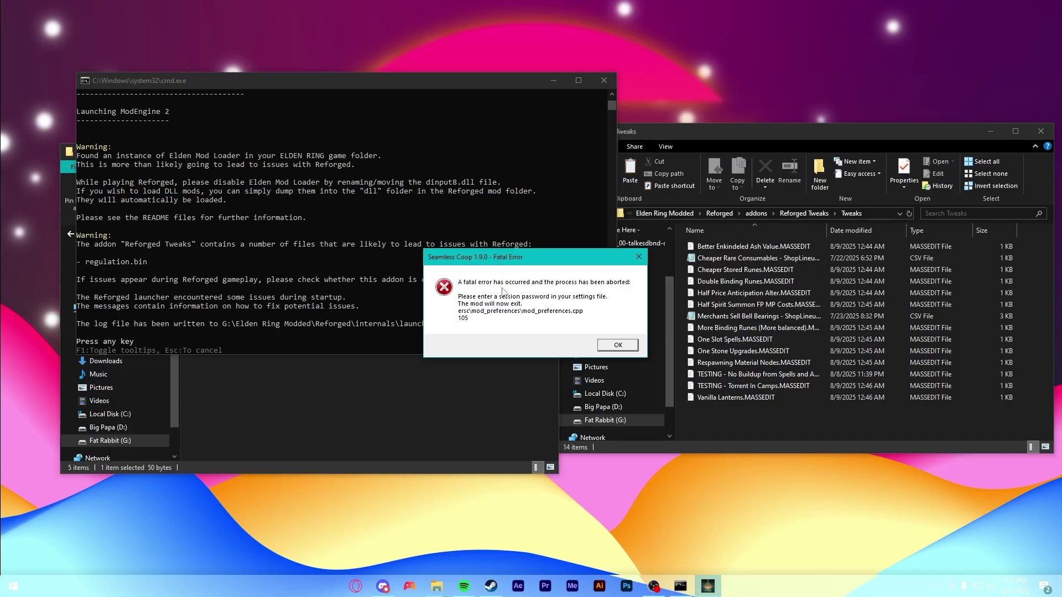
{"action": "left_click", "coordinate": [615, 346]}
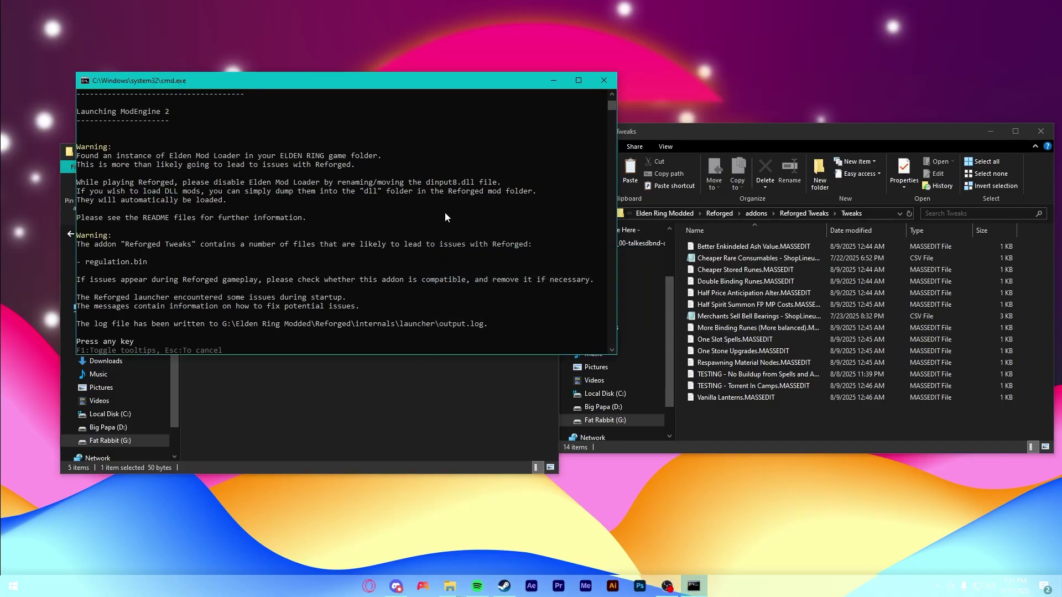
{"action": "left_click", "coordinate": [467, 257]}
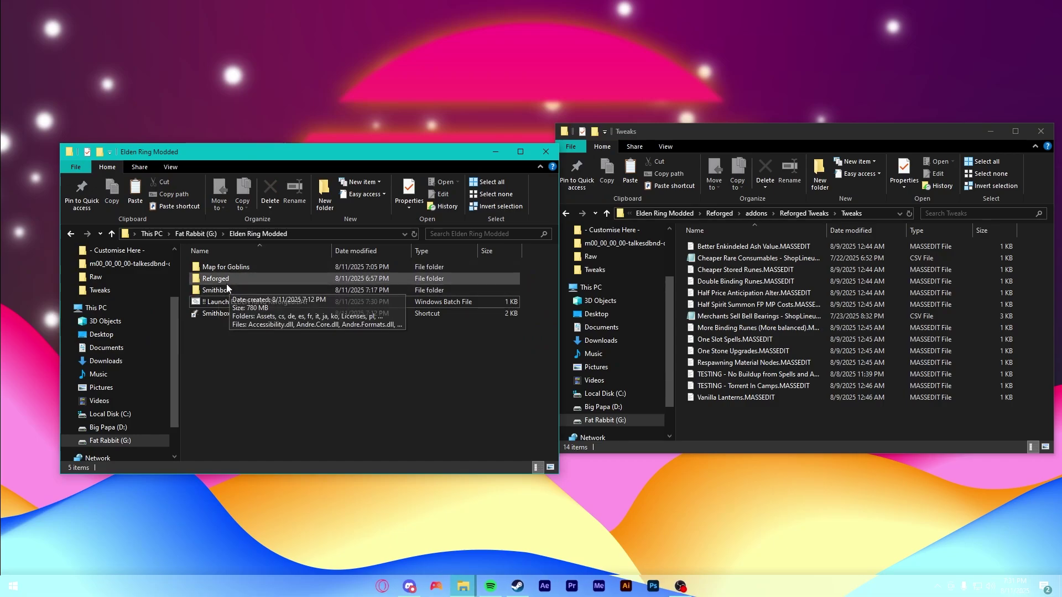
- Fill in a cooppassword in Reforged\dll\active\ersc_settings.ini, save it, and return to Elden Ring Modded
{"action": "double_click", "coordinate": [226, 278]}
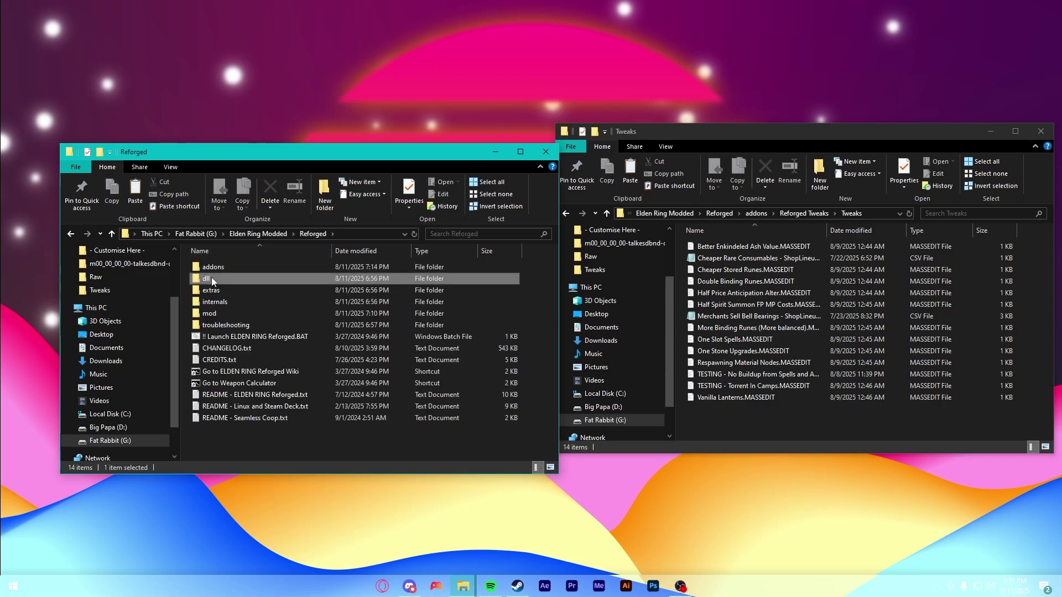
{"action": "double_click", "coordinate": [212, 278]}
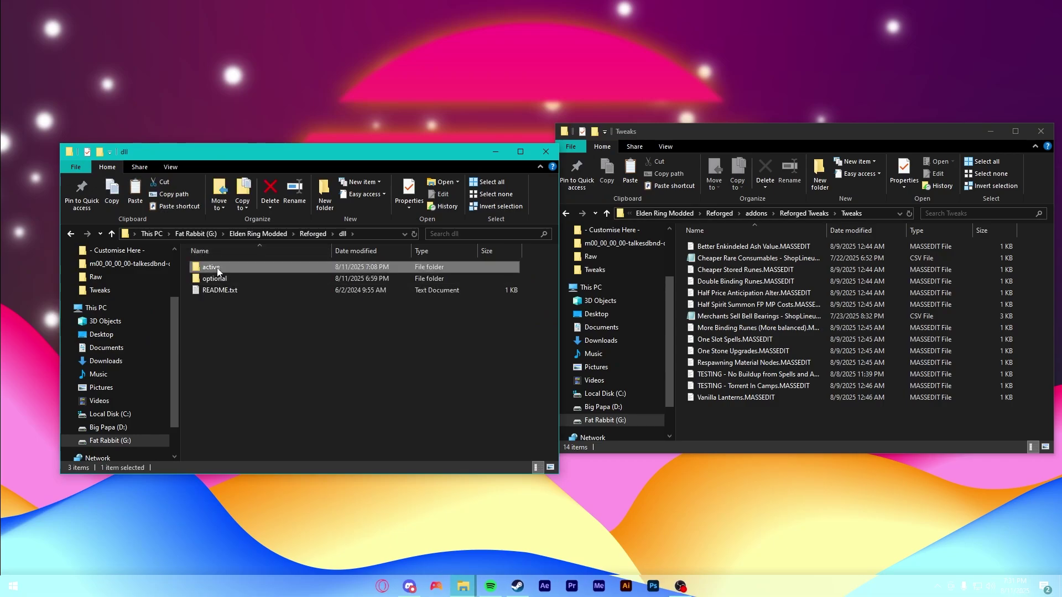
{"action": "double_click", "coordinate": [212, 267]}
{"action": "left_click", "coordinate": [304, 371]}
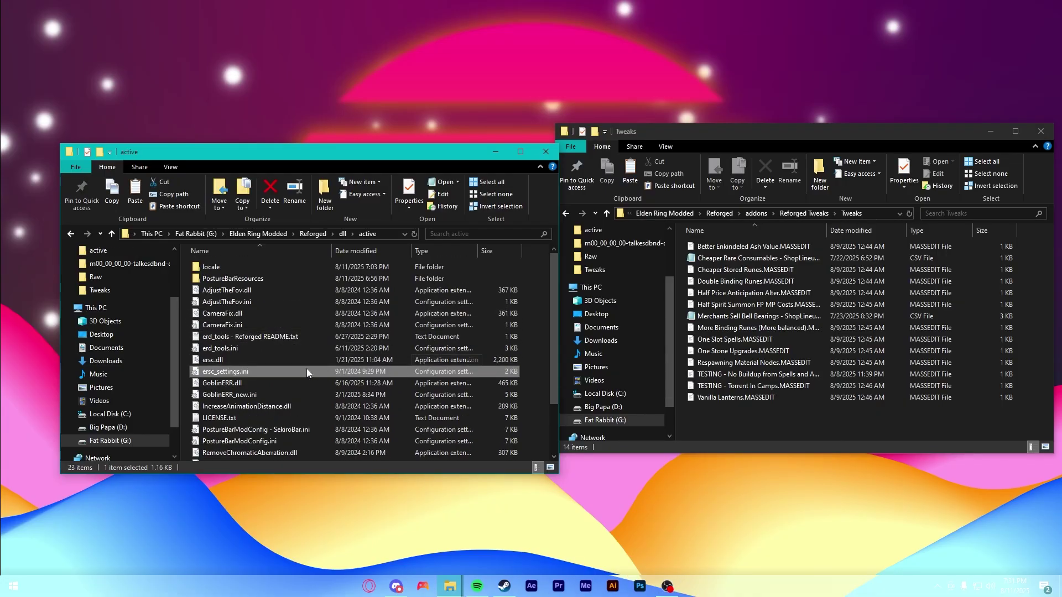
{"action": "double_click", "coordinate": [230, 373]}
{"action": "left_click", "coordinate": [217, 133]}
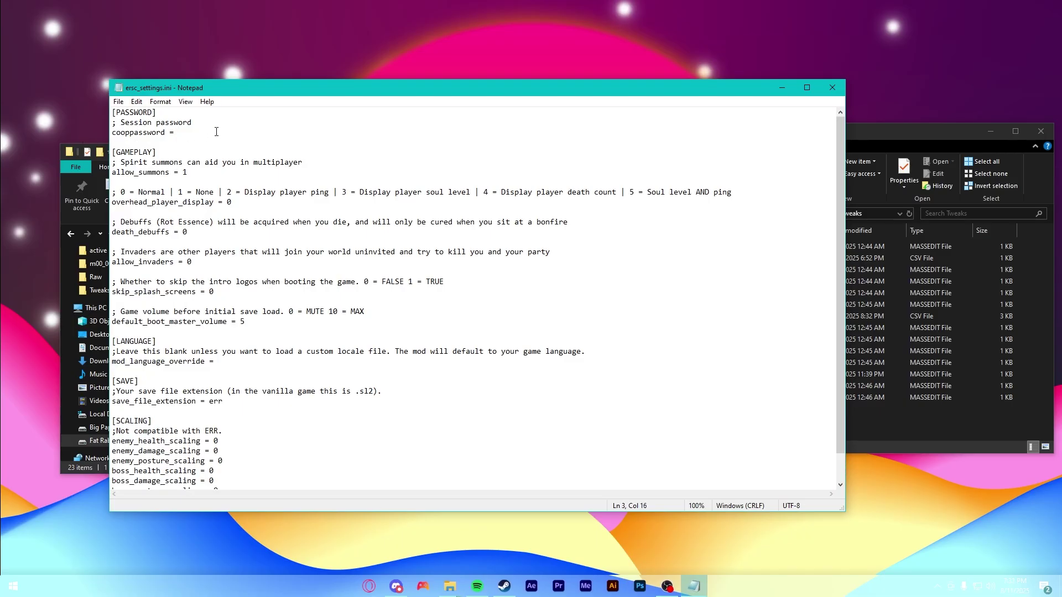
{"action": "type", "text": "eldenring"}
{"action": "key", "text": "ctrl+s"}
{"action": "left_click", "coordinate": [832, 87]}
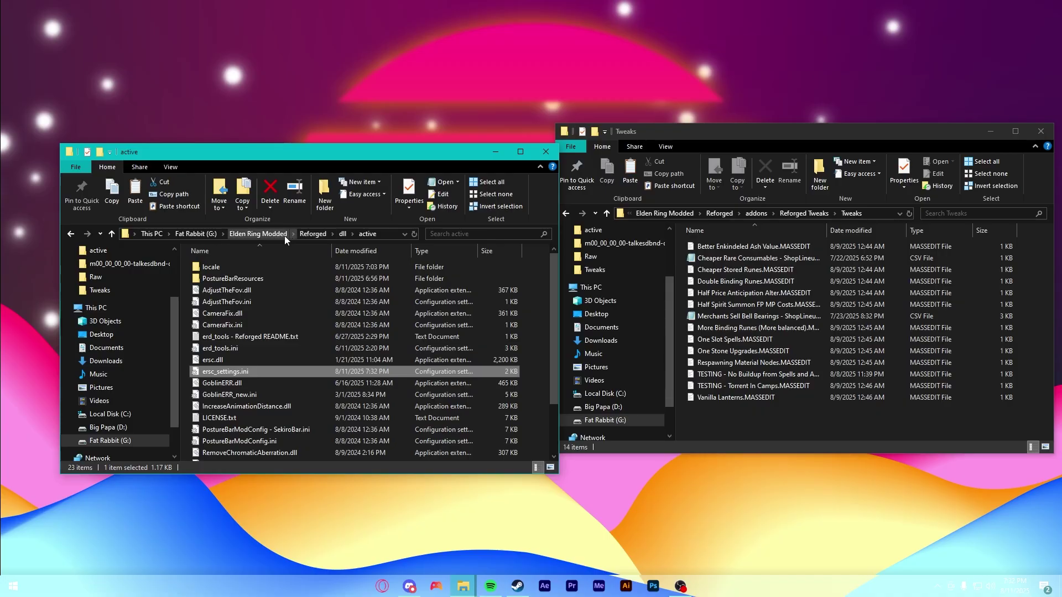
{"action": "left_click", "coordinate": [258, 233]}
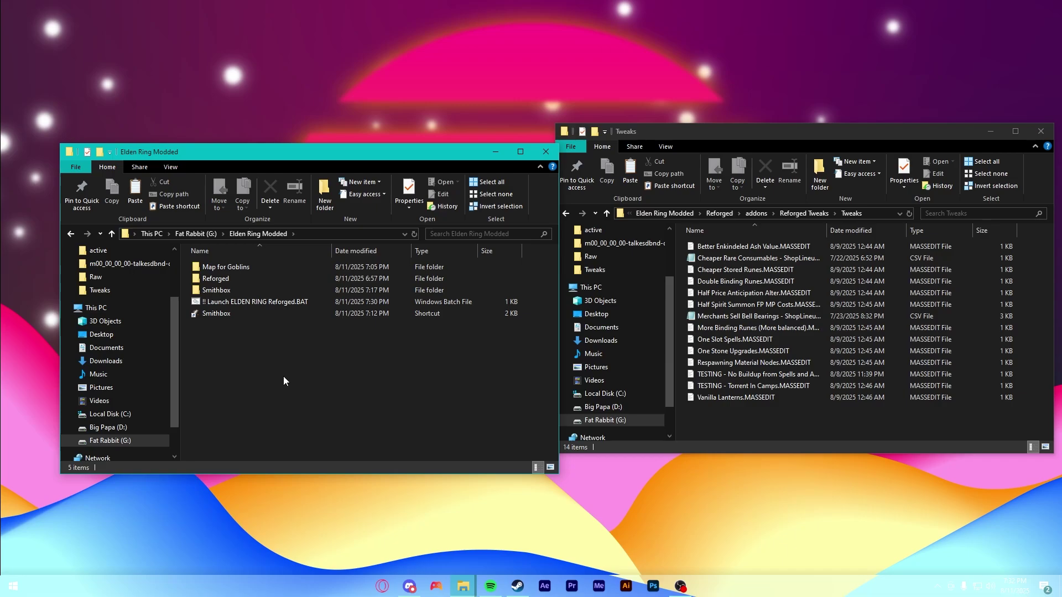
- Run '!! Launch ELDEN RING Reforged.BAT' from Elden Ring Modded to start the modded game
{"action": "double_click", "coordinate": [251, 301]}
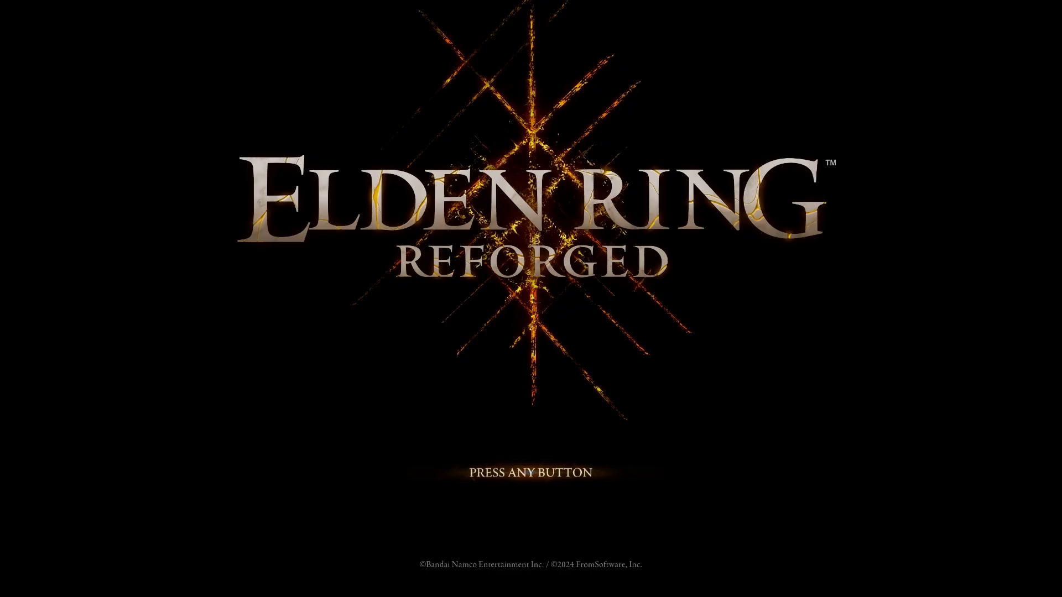
- Get past the title screen and co-op welcome, then walk up to the Twin Maiden Husks
{"action": "left_click", "coordinate": [277, 317]}
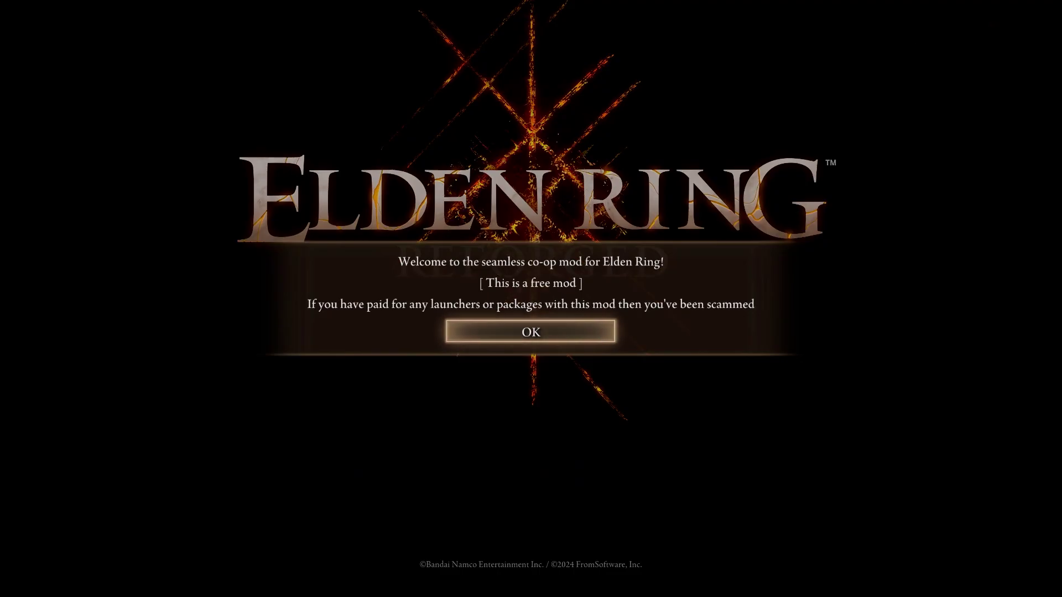
{"action": "left_click", "coordinate": [533, 335]}
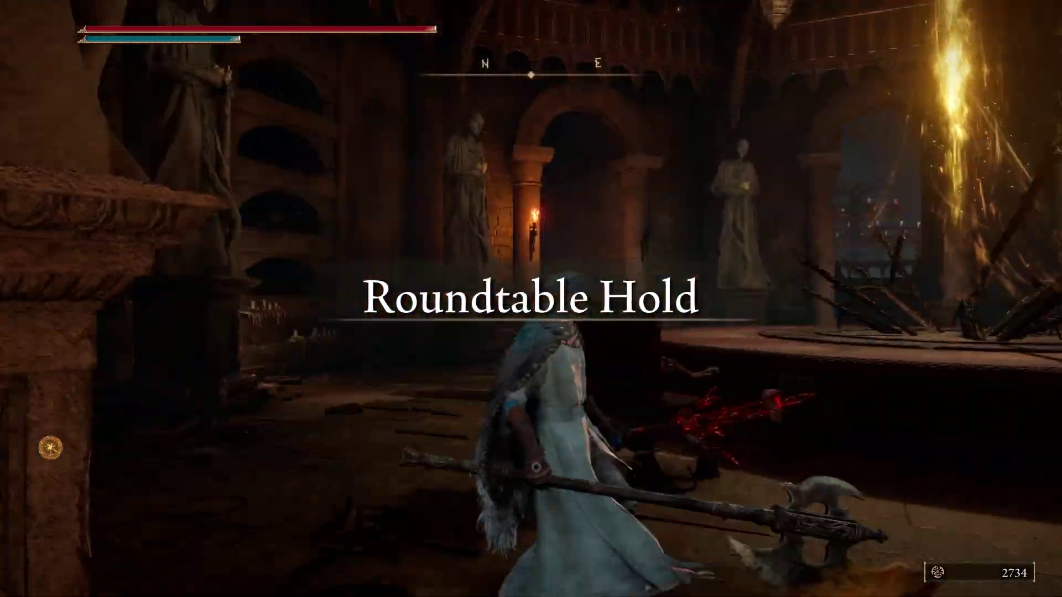
{"action": "key", "text": "w"}
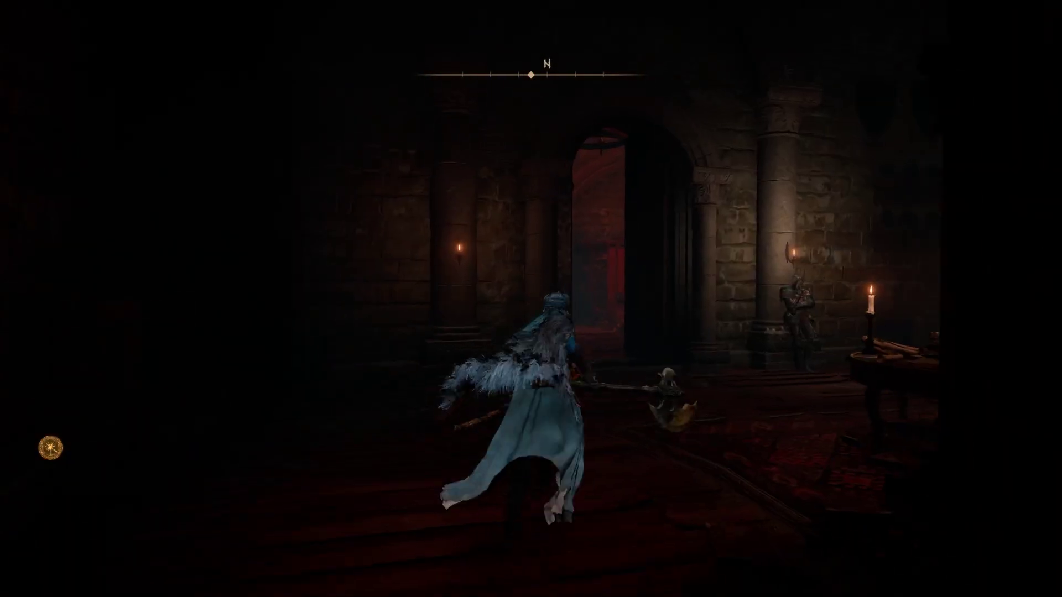
{"action": "key", "text": "w"}
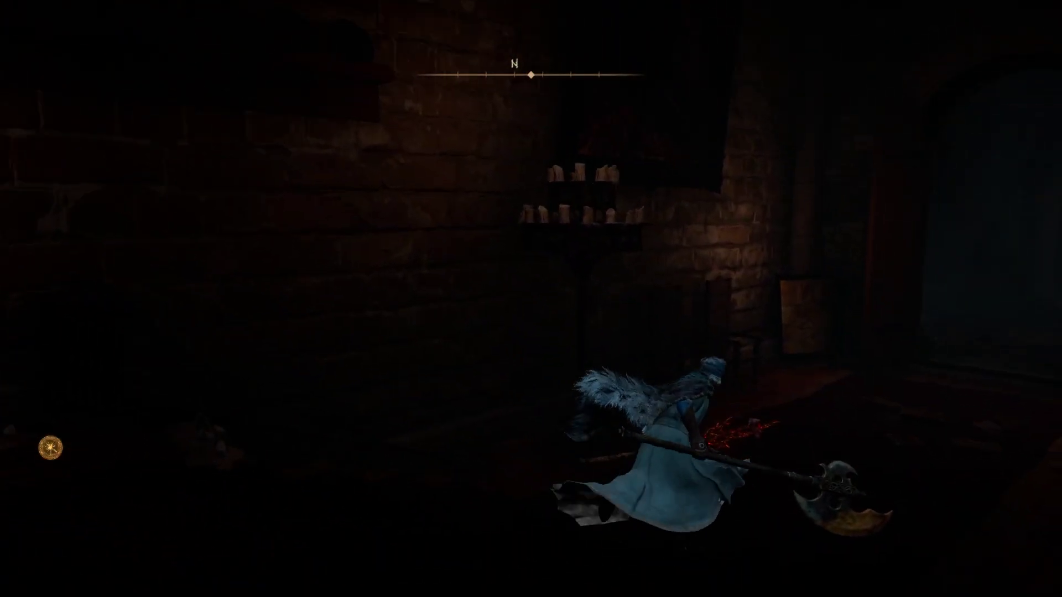
{"action": "key", "text": "w"}
- Check the Husks' Starlight Token, Rune Piece and Lost Ashes prices, then leave the shop
{"action": "key", "text": "e"}
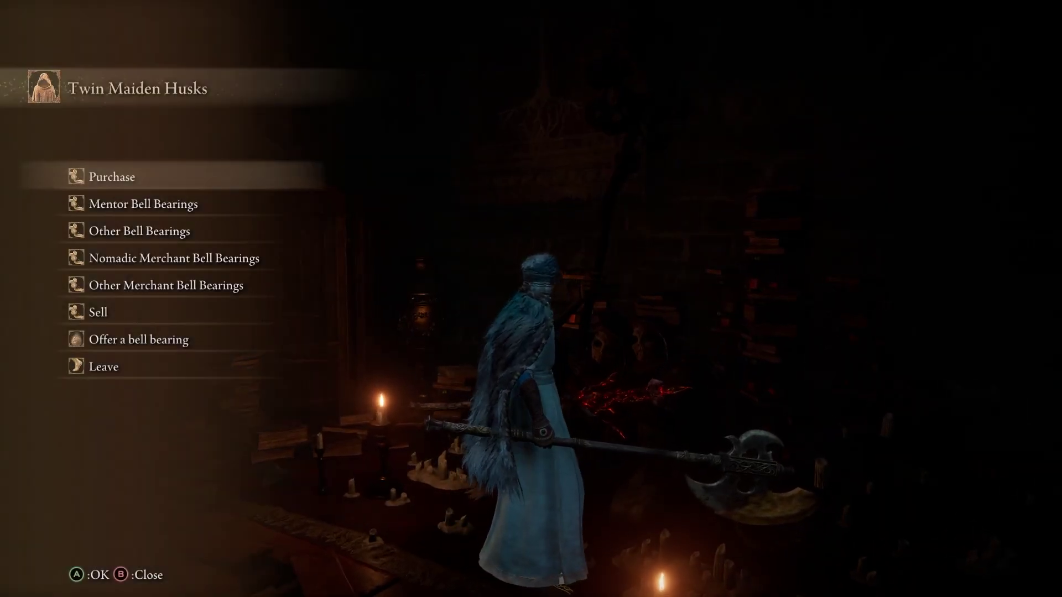
{"action": "key", "text": "e"}
{"action": "key", "text": "s"}
{"action": "key", "text": "s"}
{"action": "key", "text": "s"}
{"action": "key", "text": "d"}
{"action": "key", "text": "d"}
{"action": "key", "text": "d"}
{"action": "key", "text": "d"}
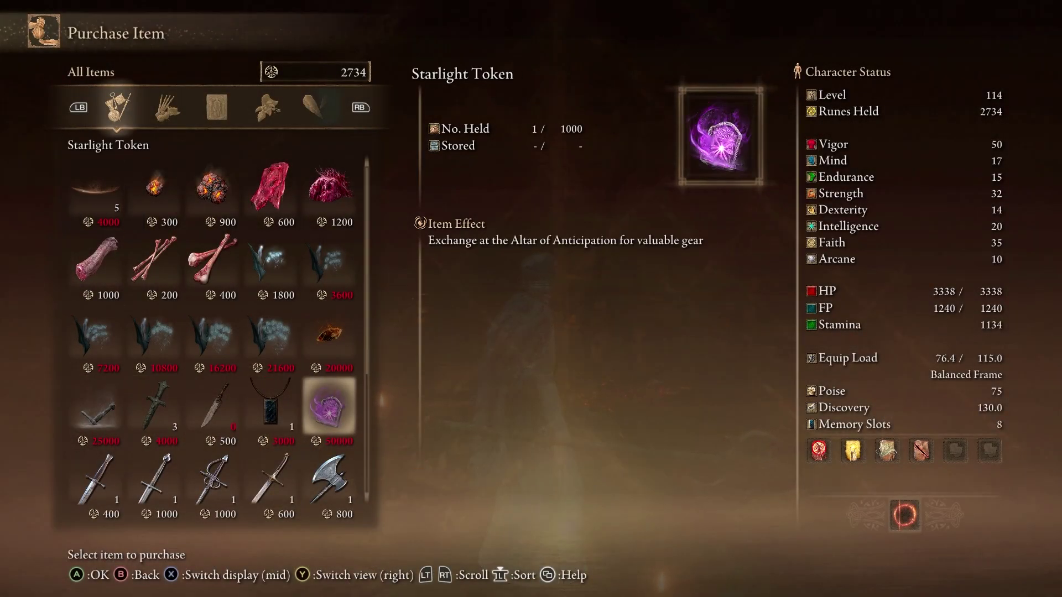
{"action": "key", "text": "w"}
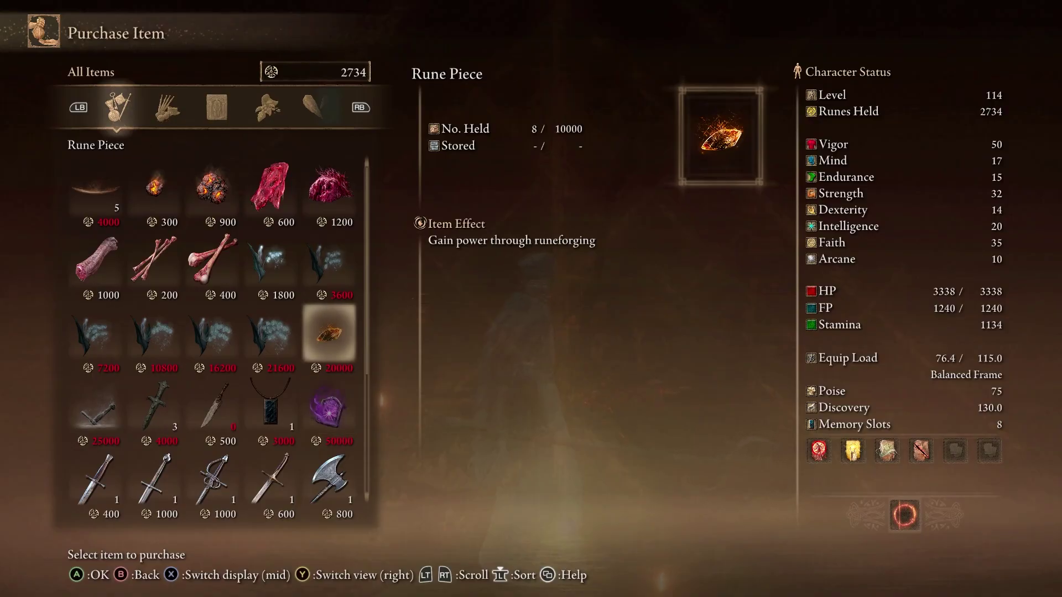
{"action": "key", "text": "a"}
{"action": "key", "text": "a"}
{"action": "key", "text": "a"}
{"action": "key", "text": "a"}
{"action": "key", "text": "s"}
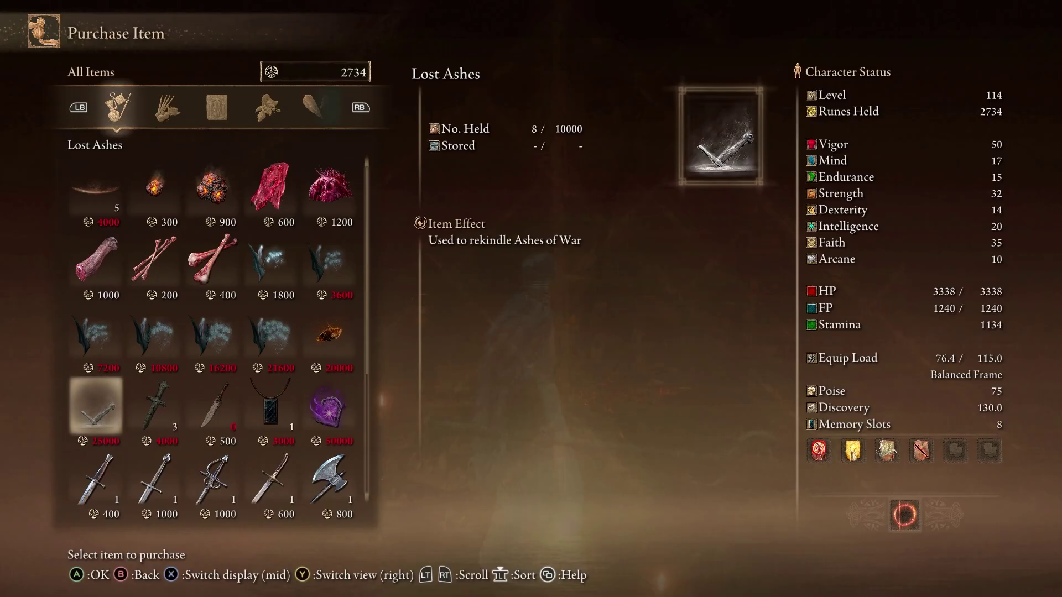
{"action": "key", "text": "Escape"}
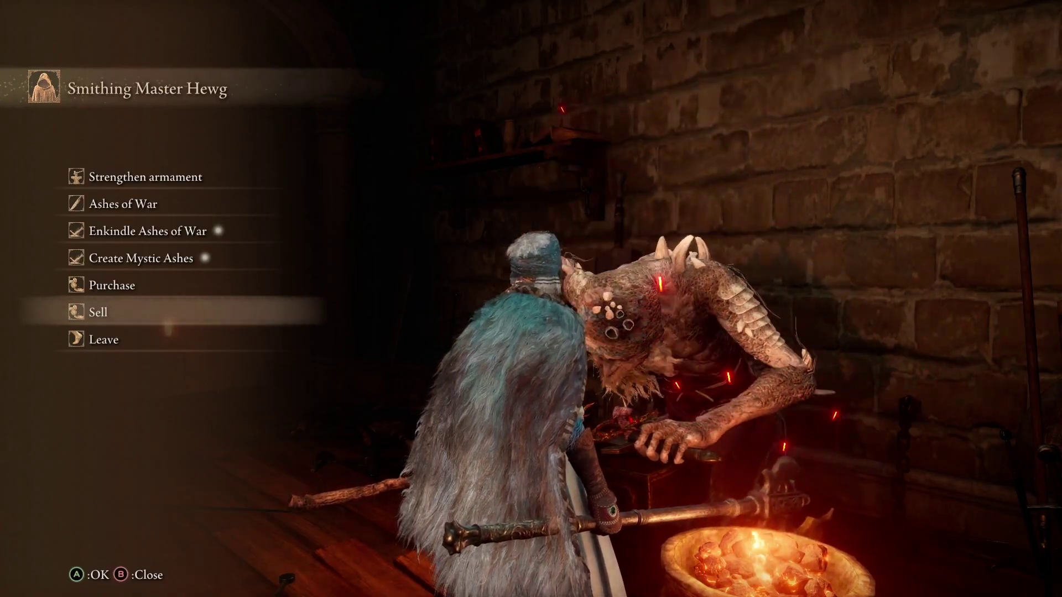
- Inspect Royal Knight's Resolve on Hewg's Ashes of War sell tab, then open the main menu
{"action": "key", "text": "e"}
{"action": "key", "text": "1"}
{"action": "key", "text": "w"}
{"action": "key", "text": "w"}
{"action": "key", "text": "d"}
{"action": "key", "text": "d"}
{"action": "key", "text": "a"}
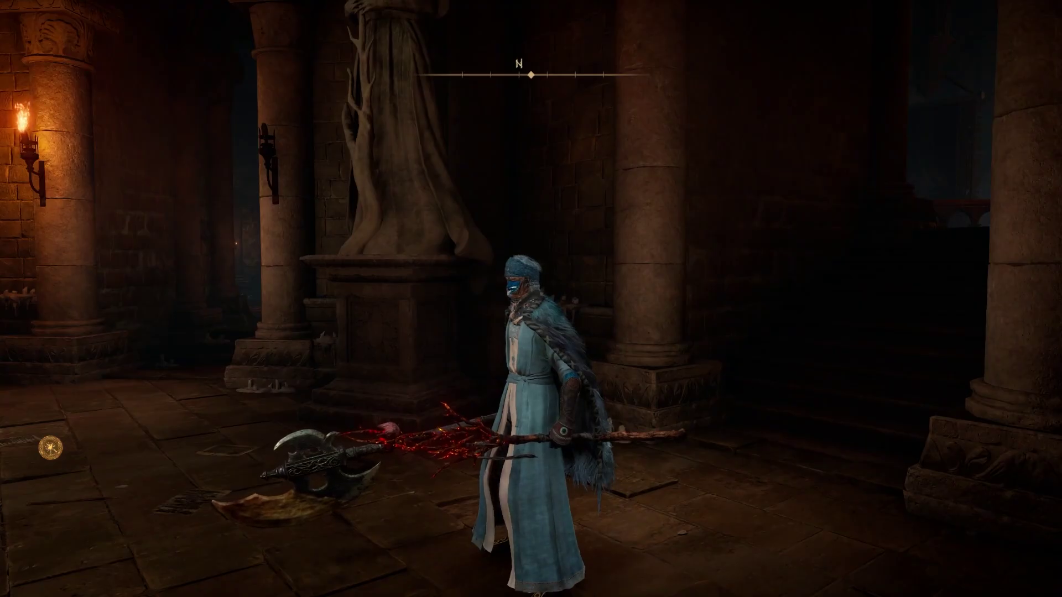
{"action": "key", "text": "Escape"}
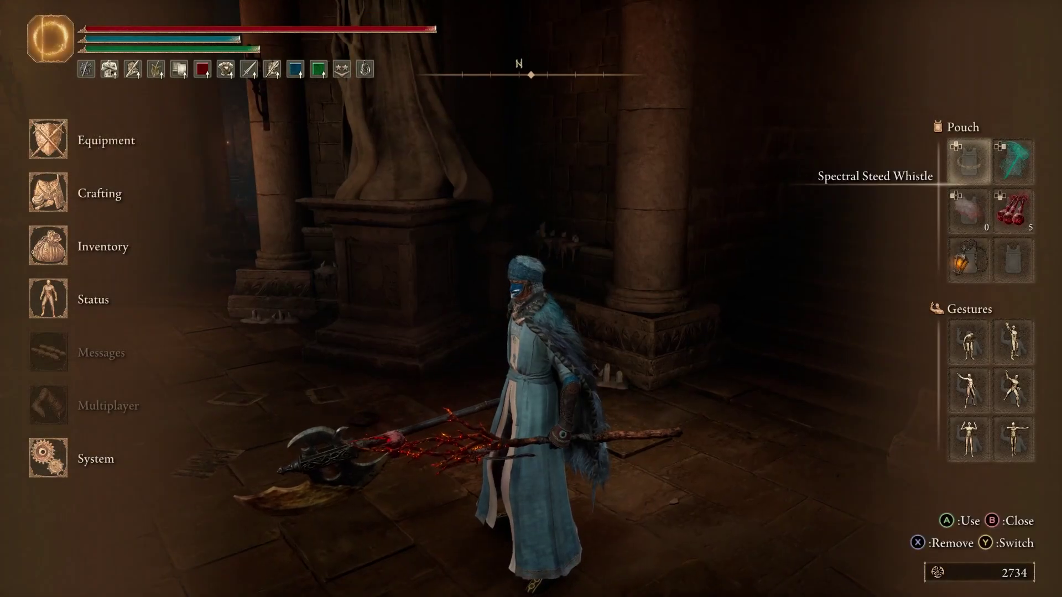